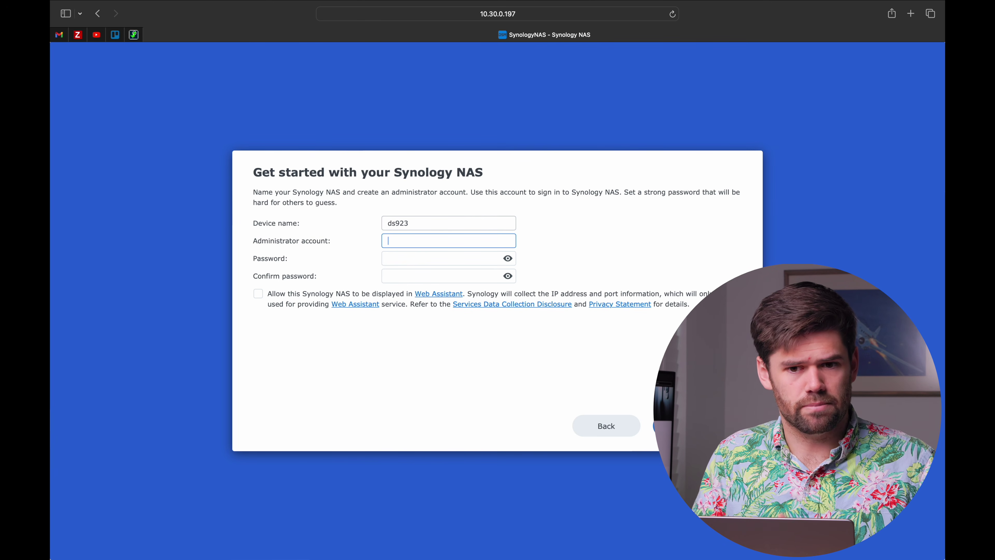
Create the administrator account with a self-chosen, confirmed password and allow Web Assistant listing
{"action": "type", "text": "Will"}
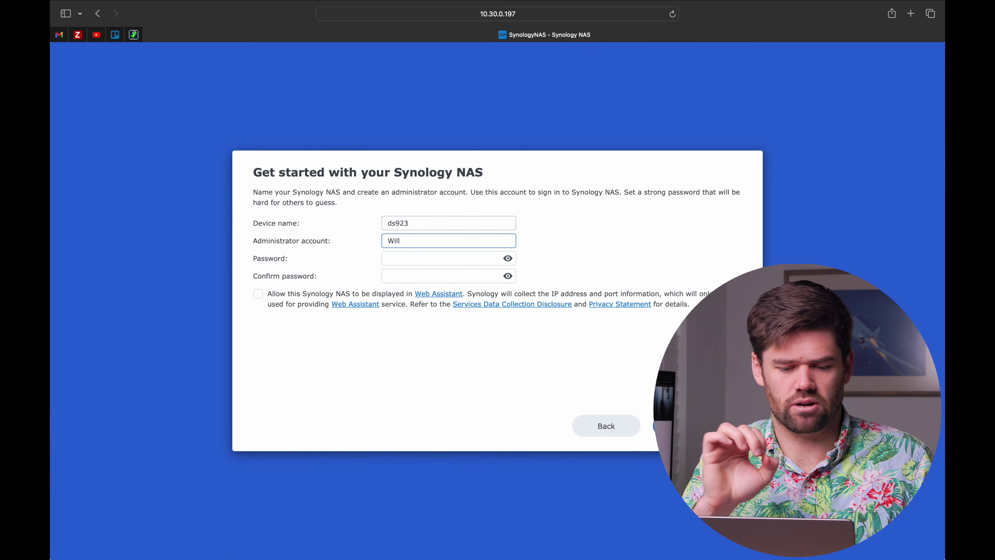
{"action": "key", "text": "Tab"}
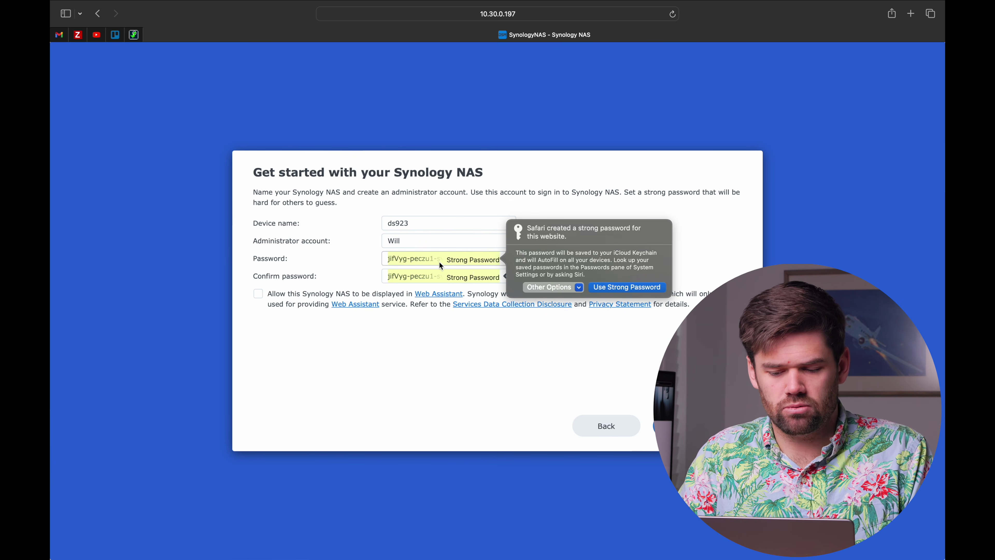
{"action": "left_click", "coordinate": [568, 290]}
{"action": "left_click", "coordinate": [579, 302]}
{"action": "type", "text": "************"}
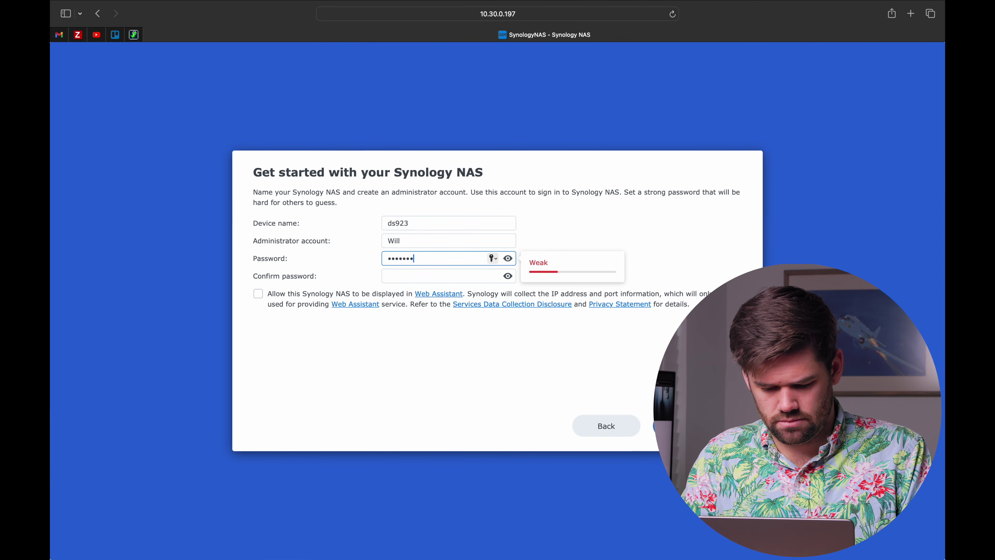
{"action": "key", "text": "Tab"}
{"action": "type", "text": "************"}
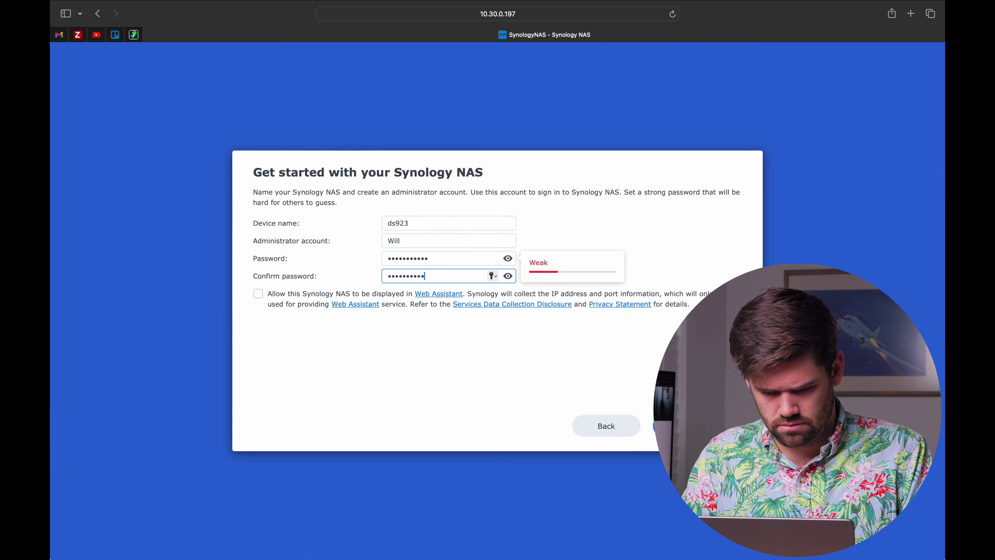
{"action": "left_click", "coordinate": [256, 293]}
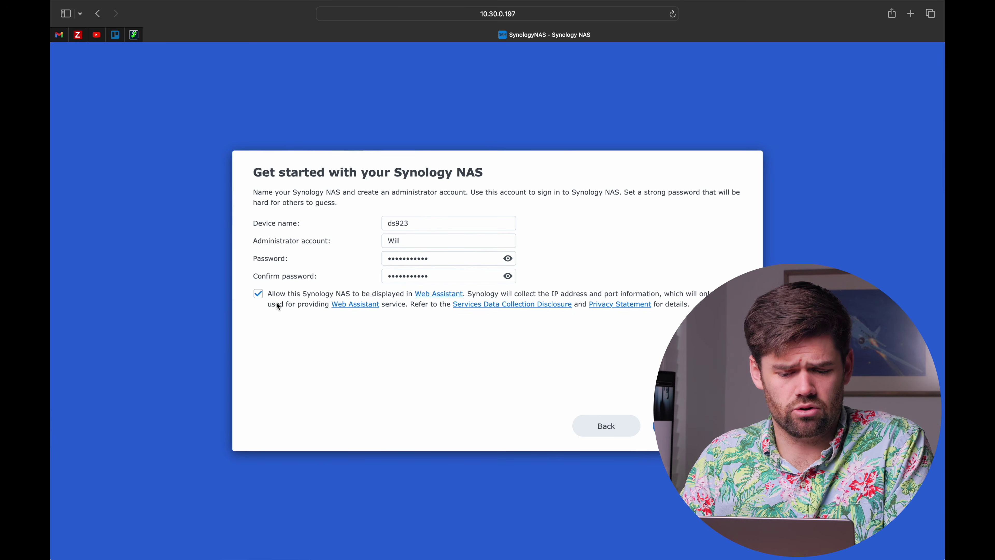
{"action": "left_click", "coordinate": [688, 426]}
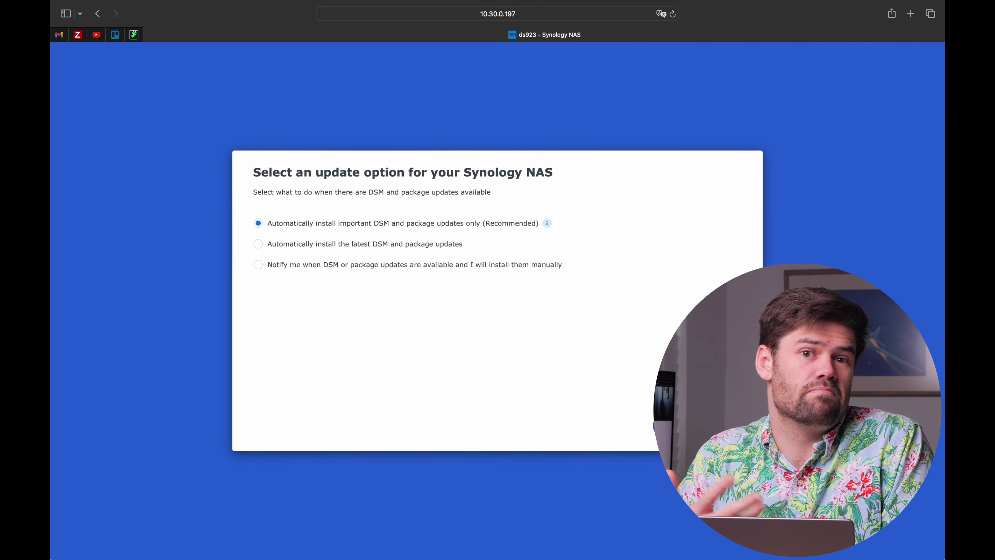
Keep the important-updates-only policy and begin signing in with an existing Synology Account
{"action": "left_click", "coordinate": [662, 429]}
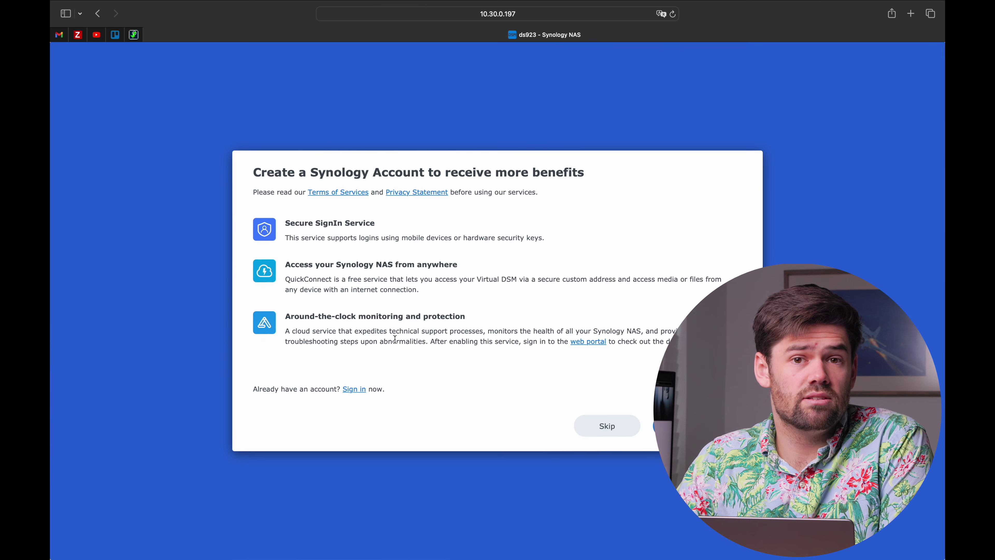
{"action": "left_click", "coordinate": [358, 389]}
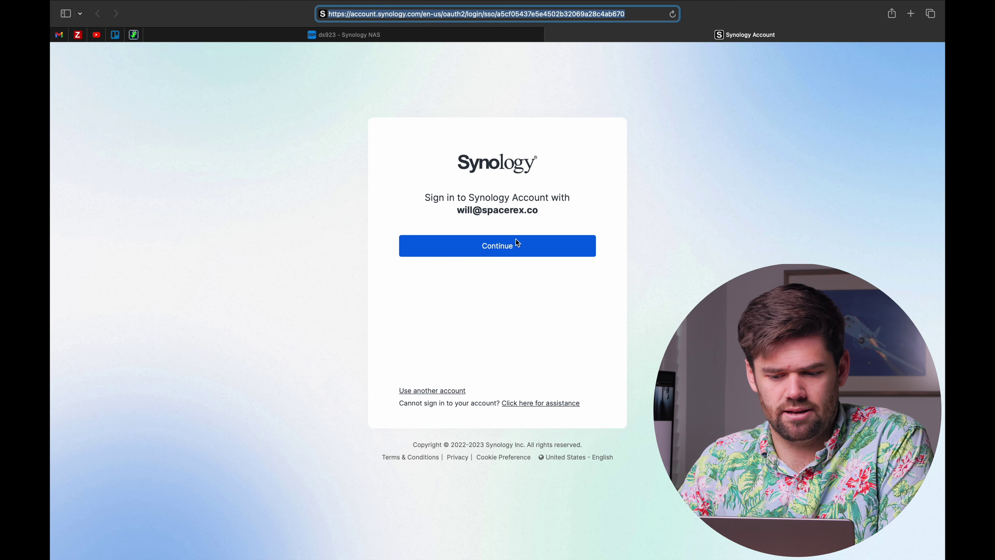
{"action": "left_click", "coordinate": [518, 245]}
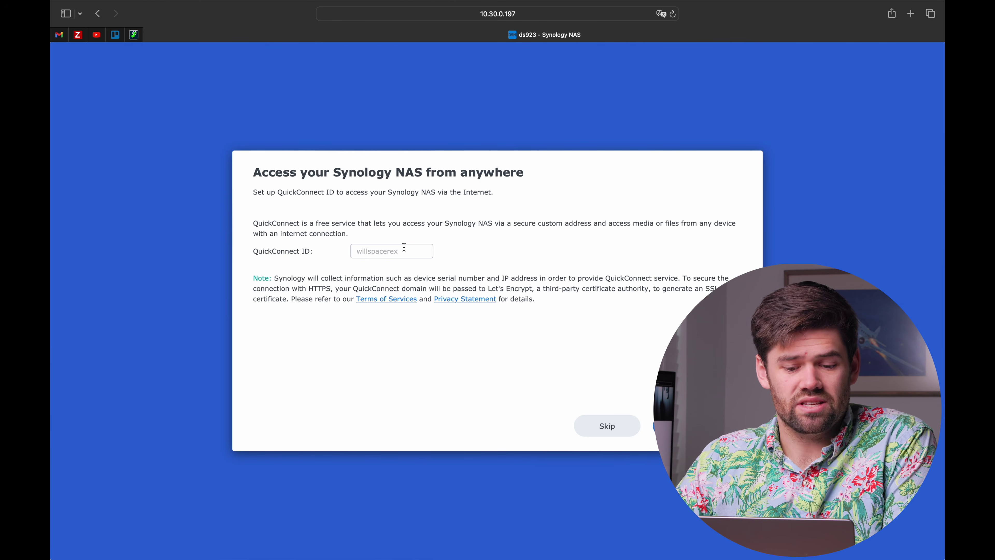
Skip QuickConnect and finish setup with Active Insight and configuration backup enabled
{"action": "left_click", "coordinate": [617, 437]}
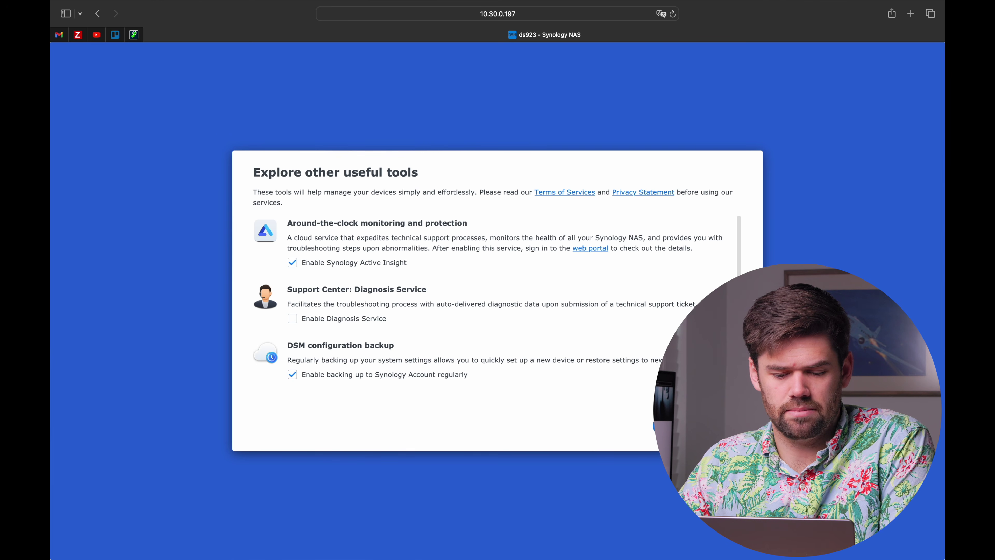
{"action": "key", "text": "Return"}
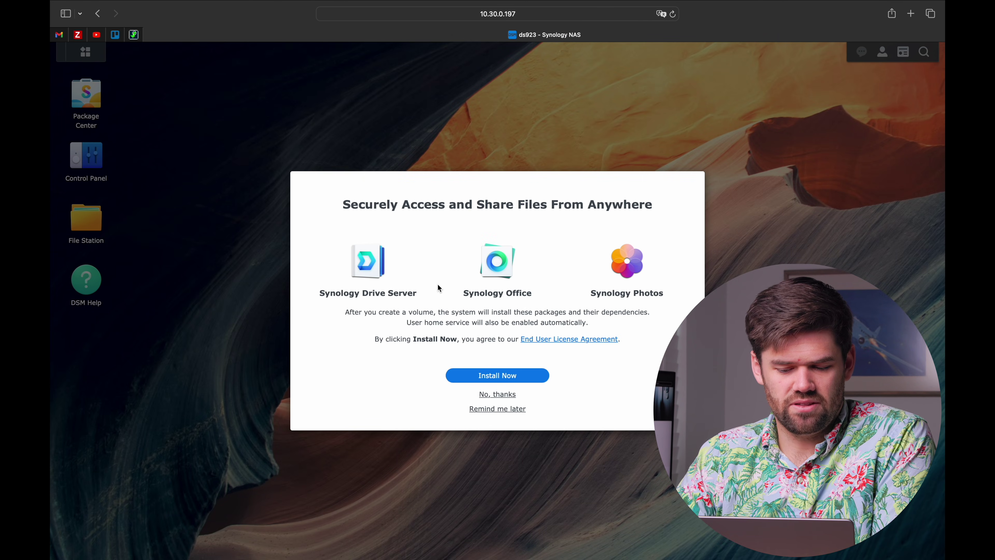
Decline the file-sharing packages, Extended Warranty Plus offer and two-factor authentication prompts
{"action": "left_click", "coordinate": [504, 398]}
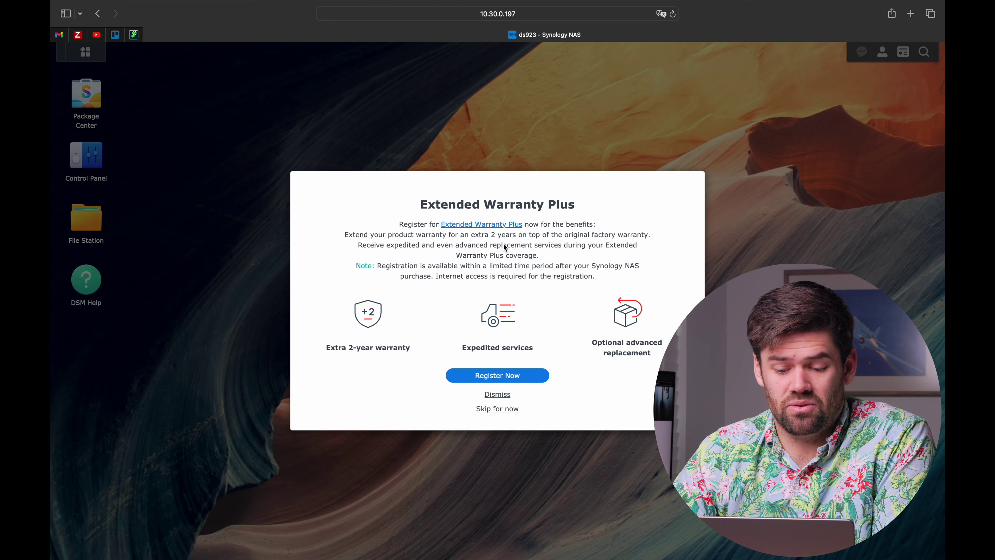
{"action": "left_click", "coordinate": [503, 396]}
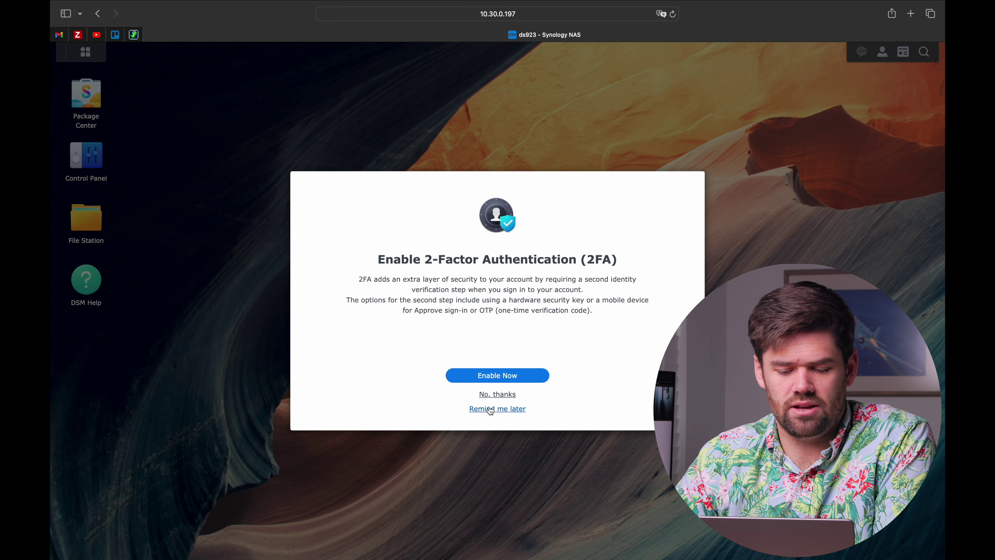
{"action": "left_click", "coordinate": [497, 395]}
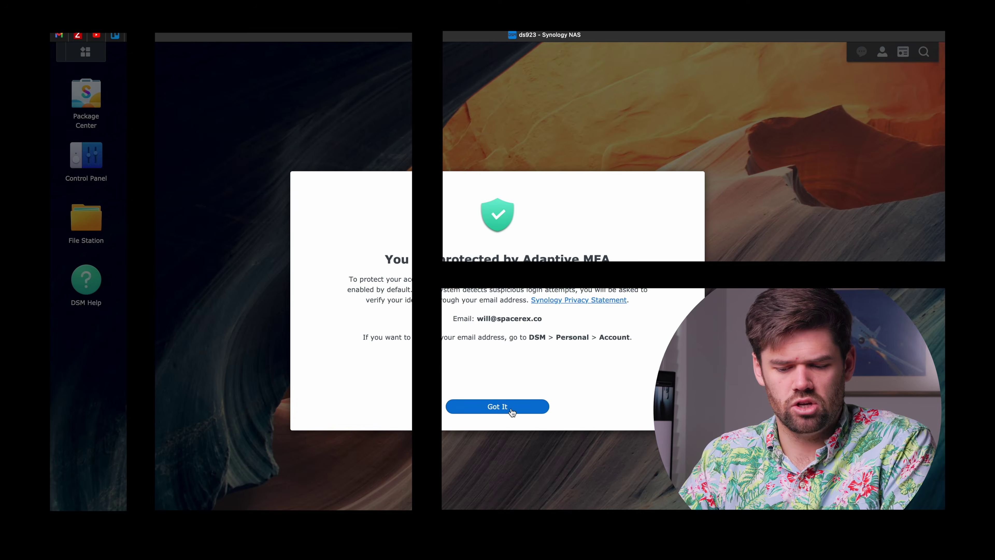
Close the adaptive MFA notice, quick tour suggestion and DSM Help notice
{"action": "left_click", "coordinate": [511, 407]}
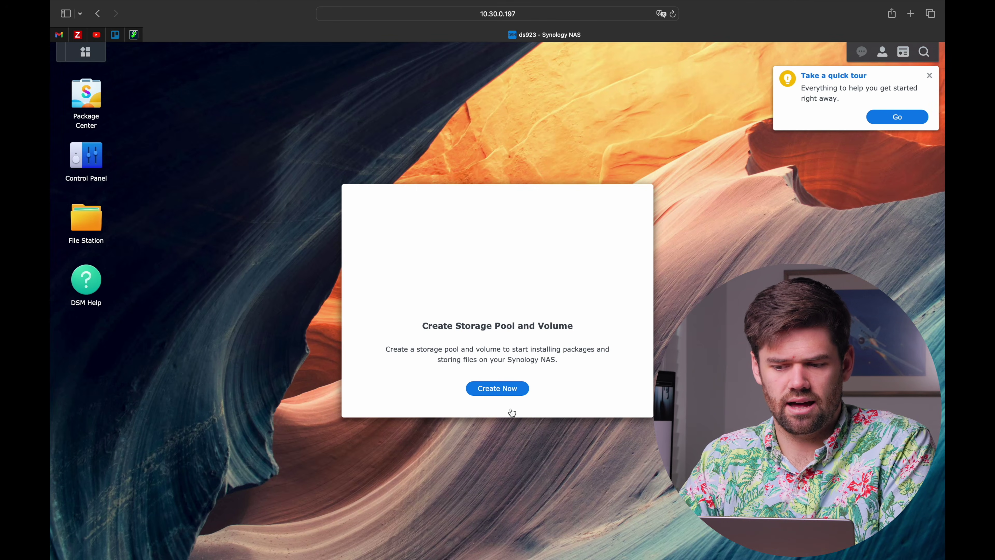
{"action": "left_click", "coordinate": [930, 76]}
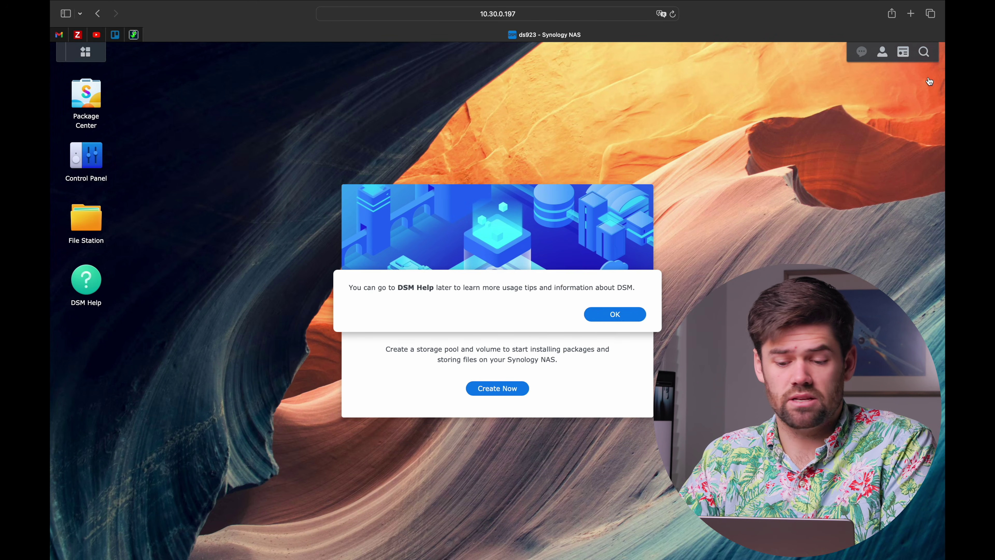
{"action": "left_click", "coordinate": [630, 314]}
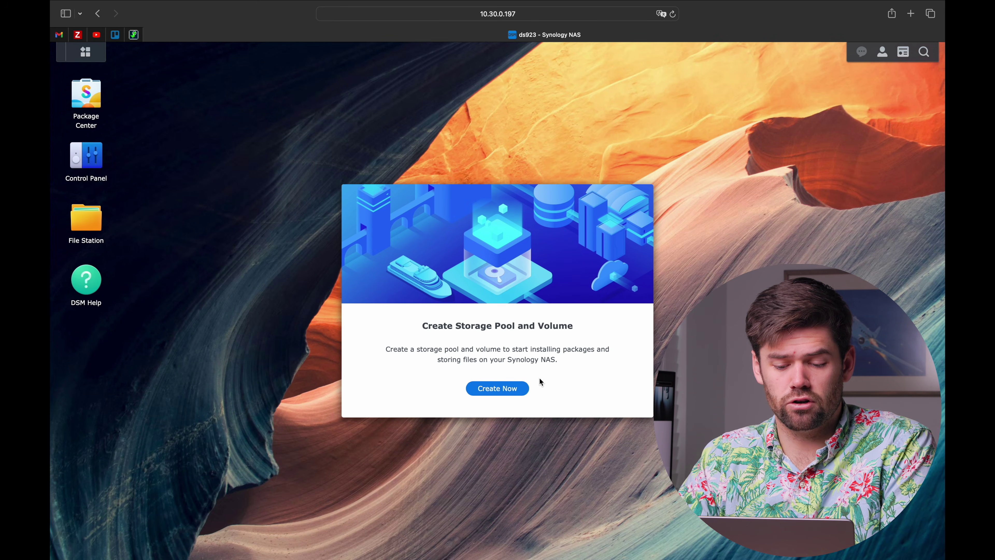
Start the Storage Creation Wizard and view the available RAID types for the pool
{"action": "left_click", "coordinate": [517, 387]}
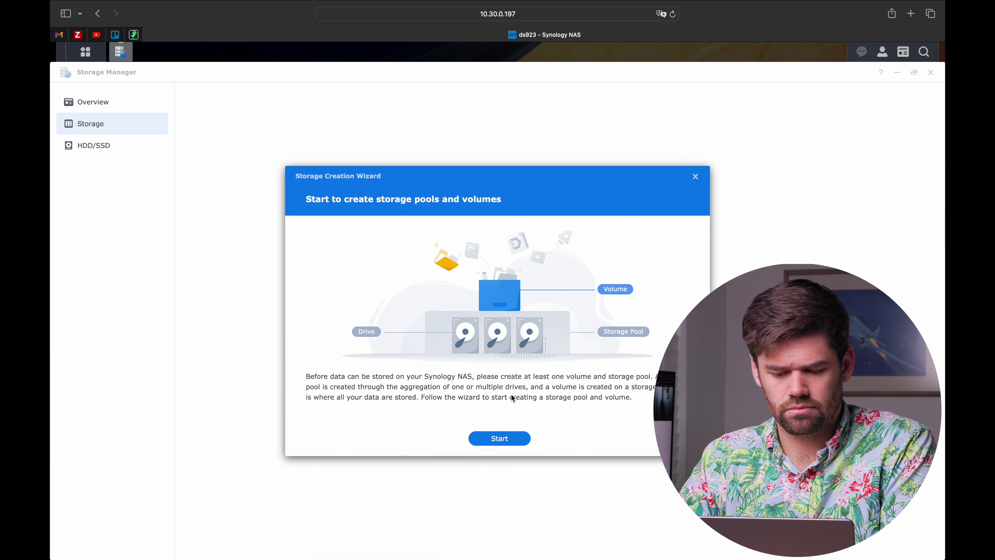
{"action": "left_click", "coordinate": [492, 439]}
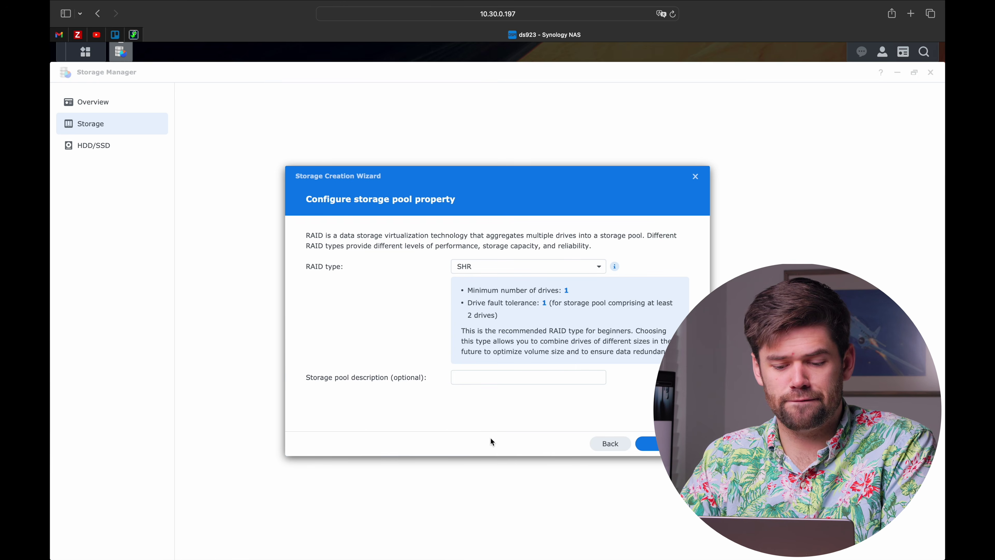
{"action": "left_click", "coordinate": [549, 269]}
{"action": "scroll", "coordinate": [557, 351], "scroll_direction": "down", "scroll_amount": 1}
{"action": "scroll", "coordinate": [556, 351], "scroll_direction": "up", "scroll_amount": 3}
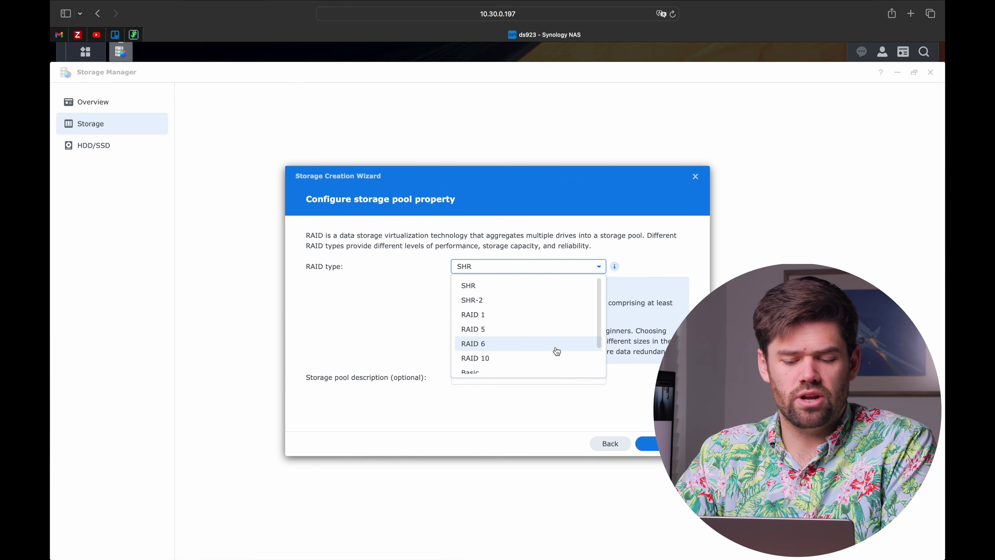
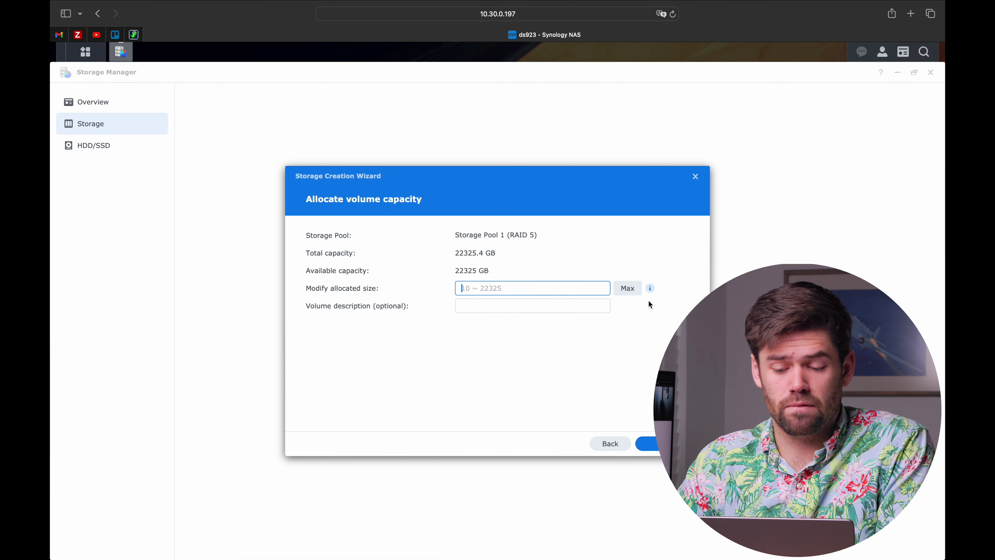
Allocate the maximum 22325 GB to the volume and continue to the file system choice
{"action": "left_click", "coordinate": [627, 289]}
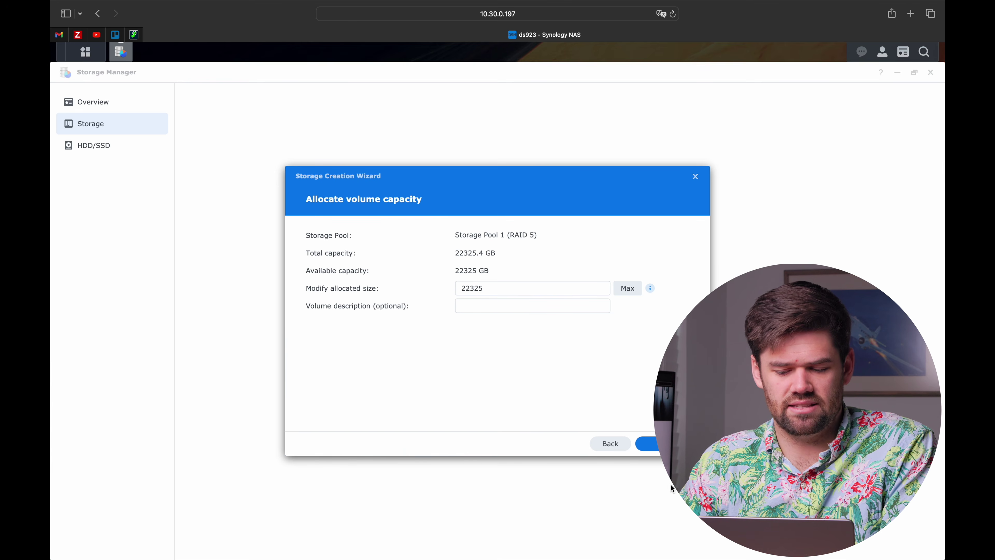
{"action": "left_click", "coordinate": [650, 443]}
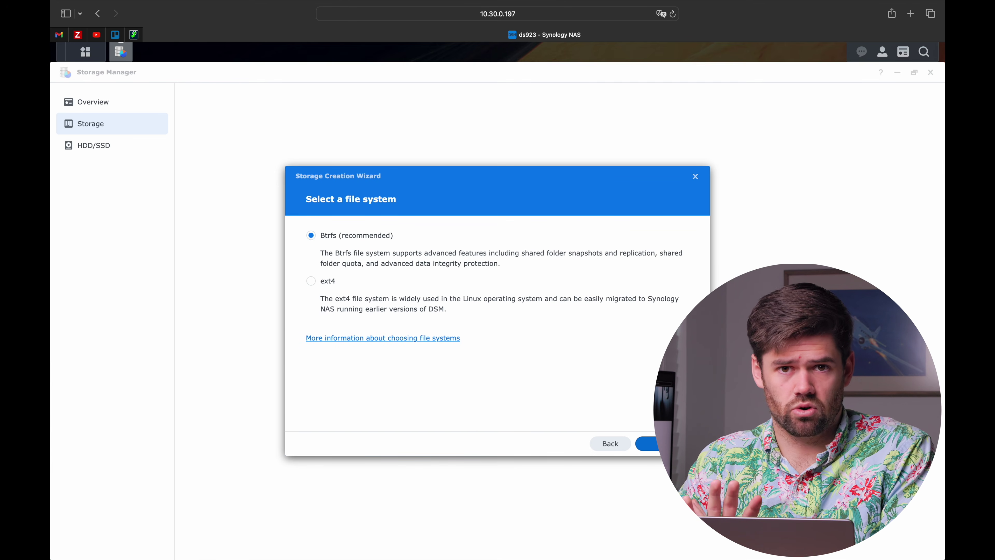
Keep Btrfs, encrypt the volume, protect the Encryption Key Vault with a password, and apply
{"action": "left_click", "coordinate": [650, 444]}
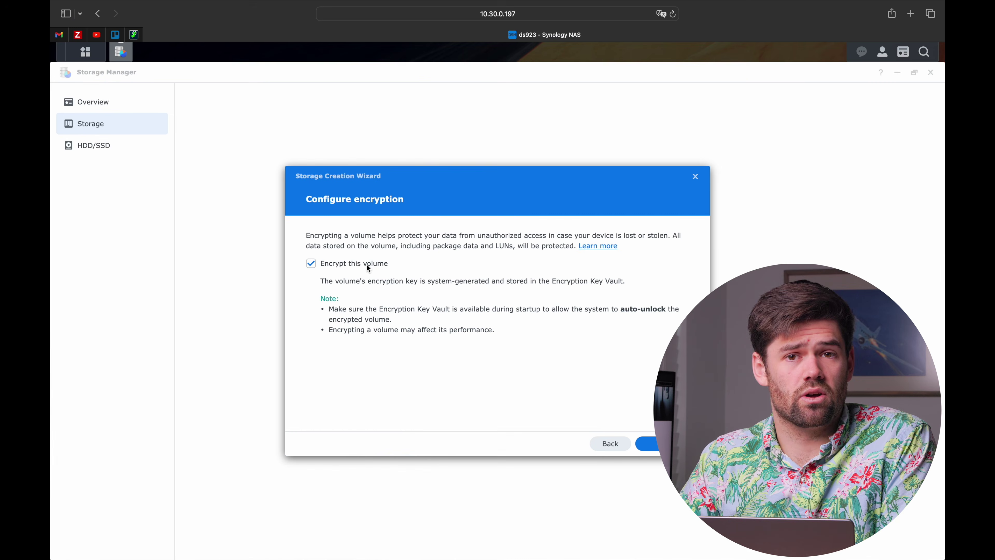
{"action": "left_click", "coordinate": [648, 444]}
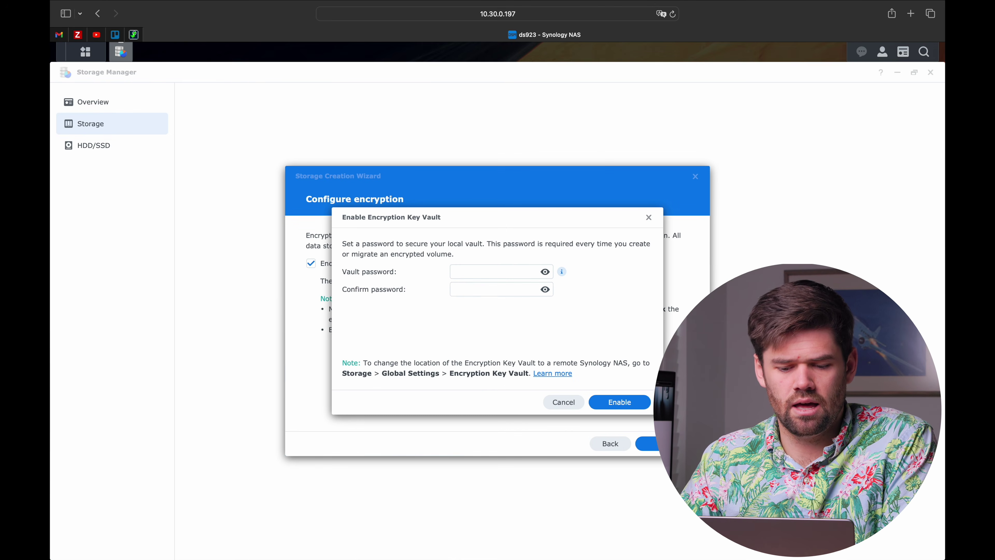
{"action": "left_click", "coordinate": [525, 272]}
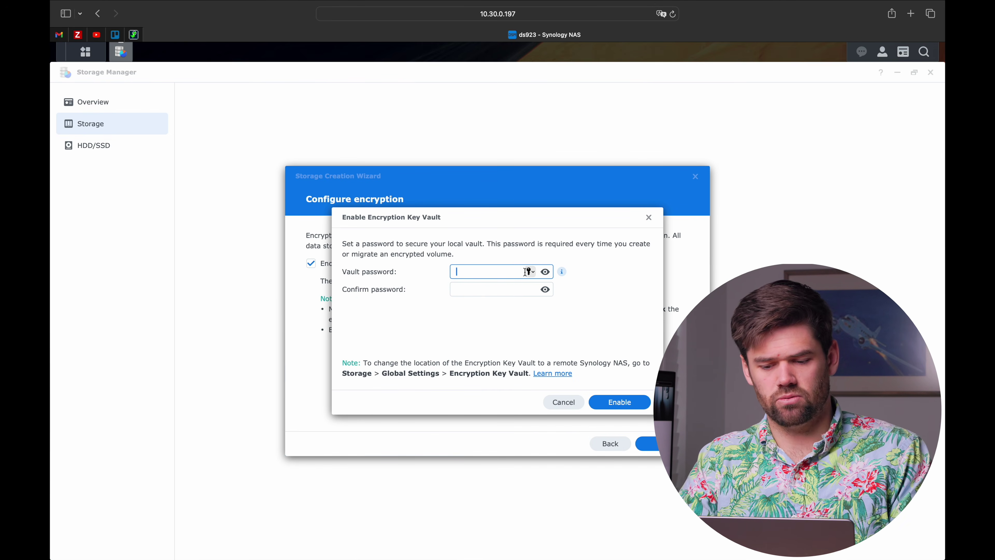
{"action": "type", "text": "********"}
{"action": "key", "text": "Tab"}
{"action": "type", "text": "********"}
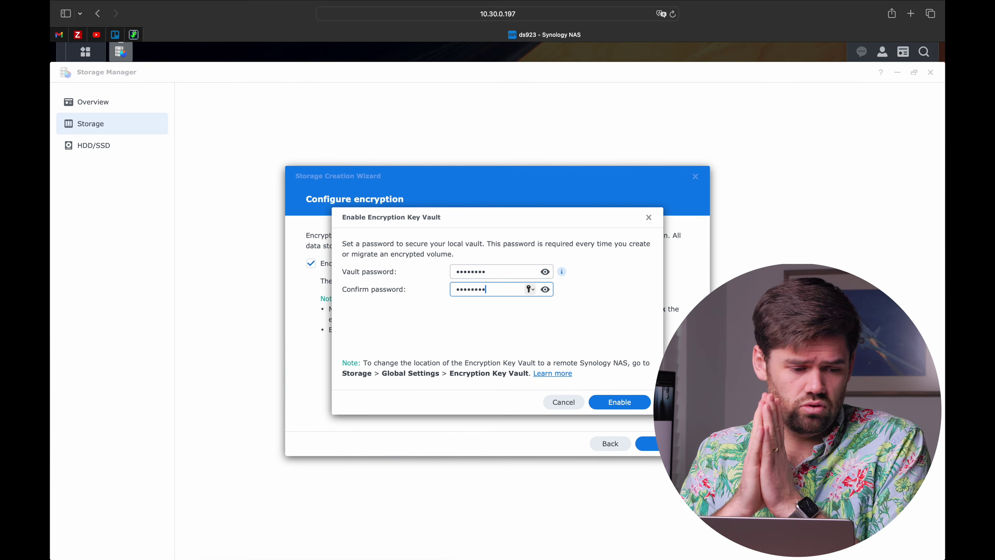
{"action": "left_click", "coordinate": [617, 404]}
{"action": "left_click", "coordinate": [648, 444]}
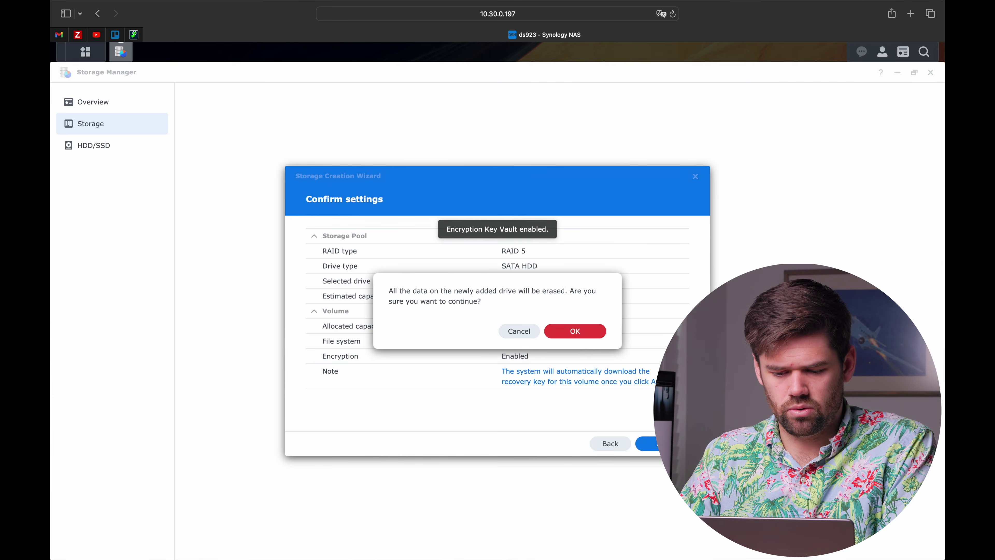
Accept erasing the new drives and confirm the recovery key was received
{"action": "left_click", "coordinate": [575, 335]}
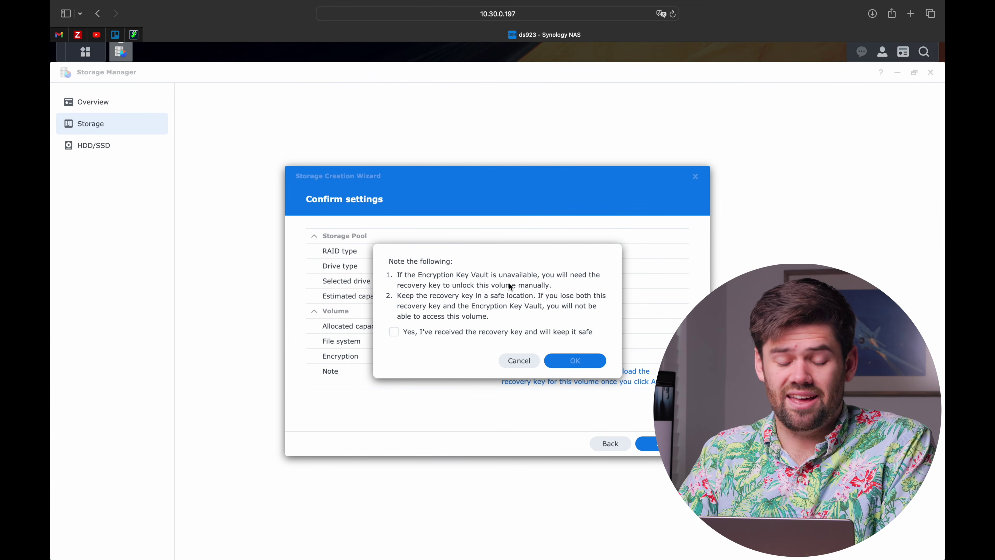
{"action": "left_click", "coordinate": [443, 332]}
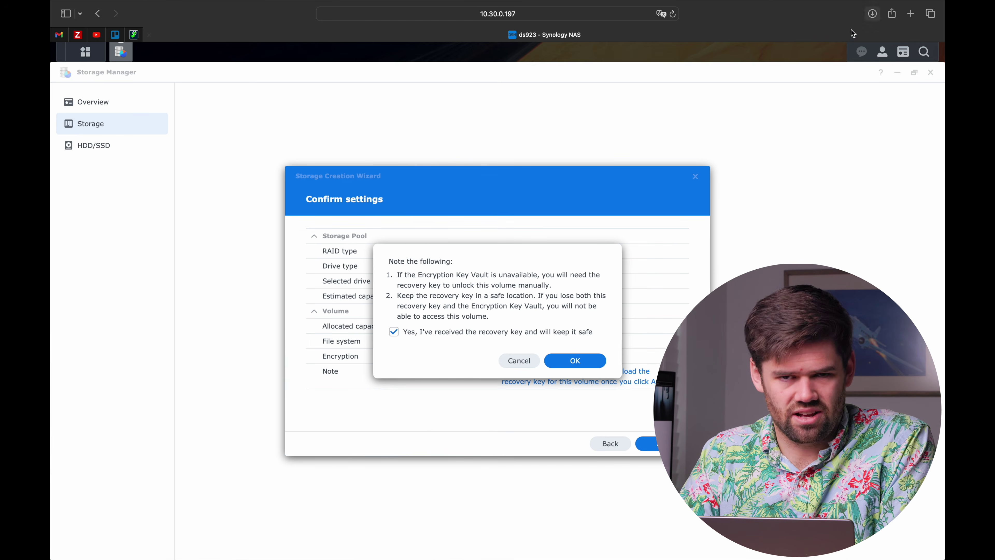
{"action": "left_click", "coordinate": [589, 369]}
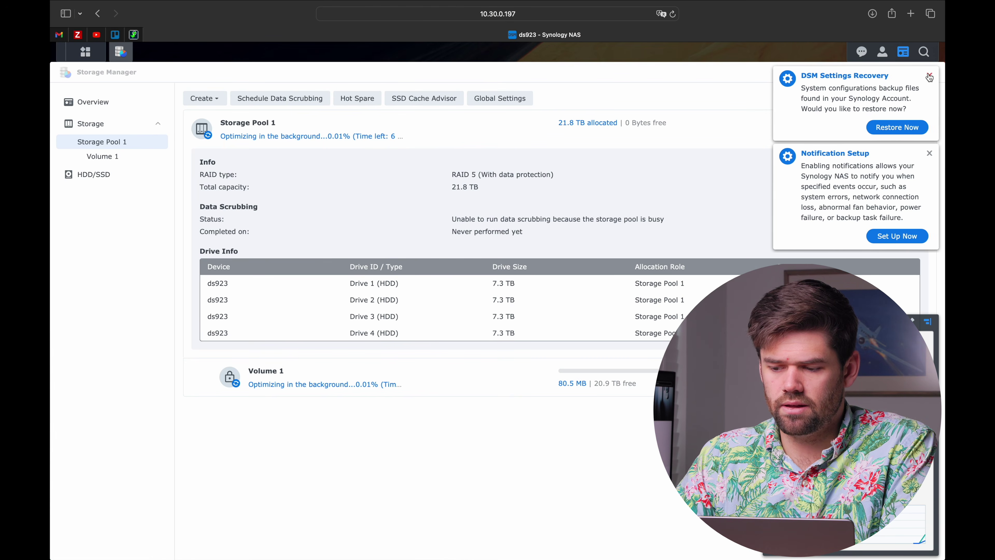
Dismiss the DSM Settings Recovery and Notification Setup popups, then open Schedule Data Scrubbing
{"action": "left_click", "coordinate": [929, 76]}
{"action": "left_click", "coordinate": [586, 320]}
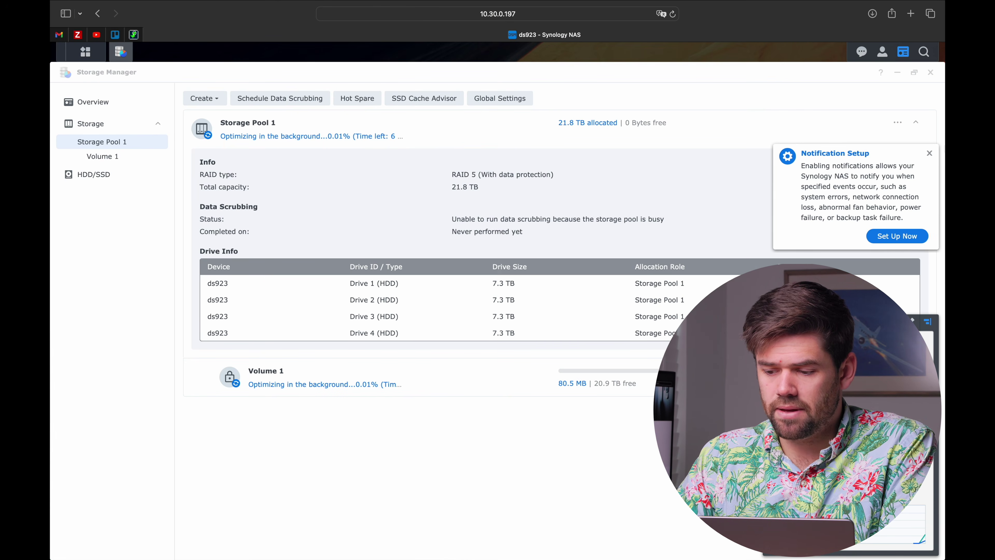
{"action": "left_click", "coordinate": [930, 153]}
{"action": "left_click", "coordinate": [601, 328]}
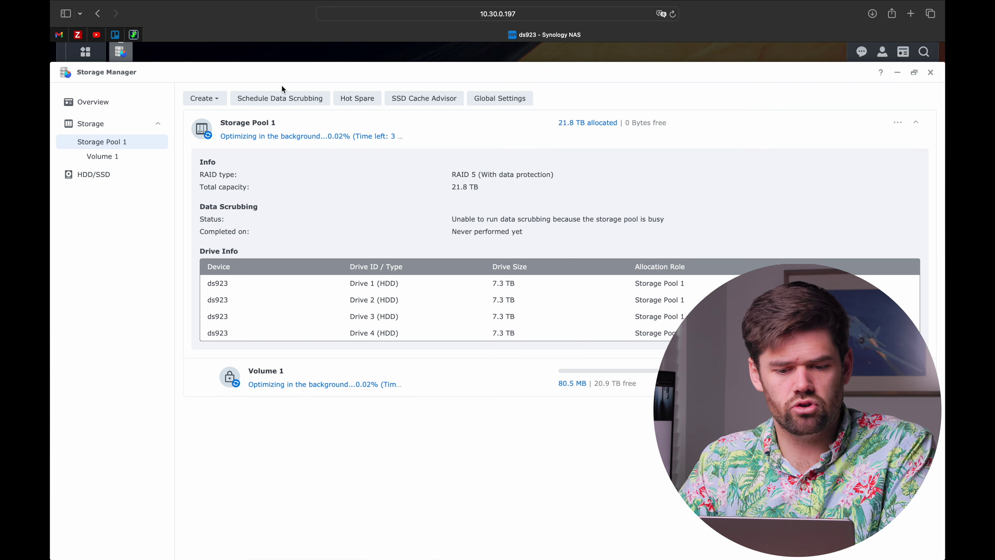
{"action": "left_click", "coordinate": [292, 99]}
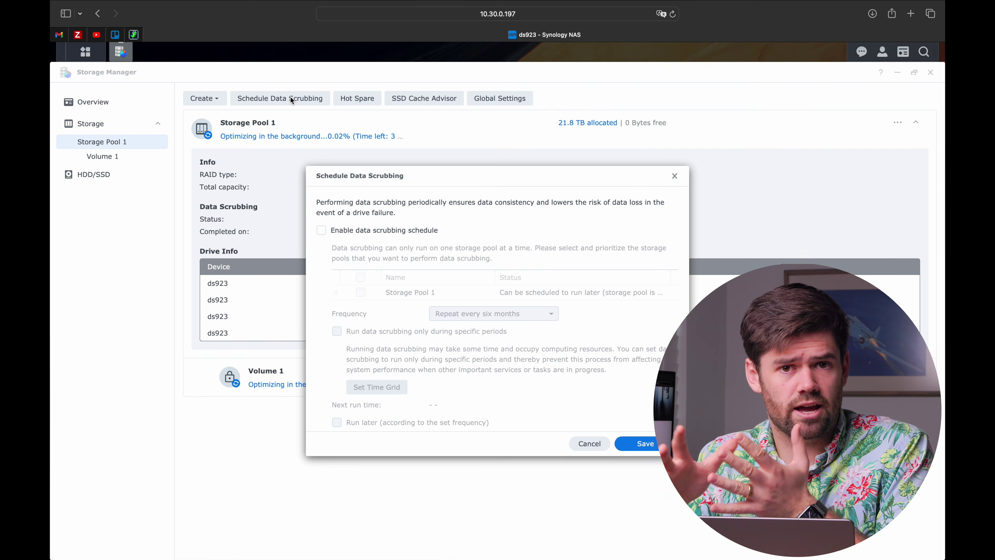
Enable data scrubbing for Storage Pool 1, repeating every three months
{"action": "left_click", "coordinate": [412, 234]}
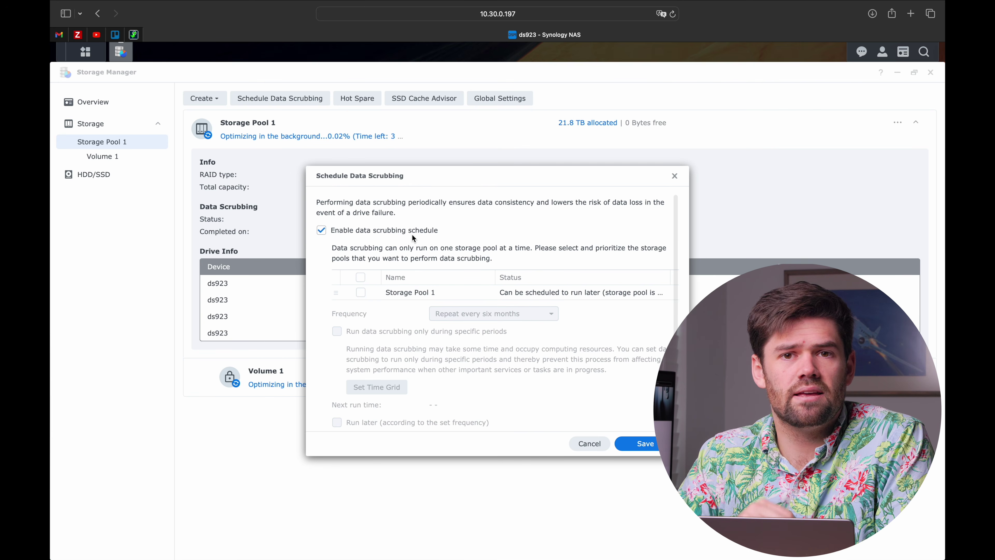
{"action": "left_click", "coordinate": [362, 277]}
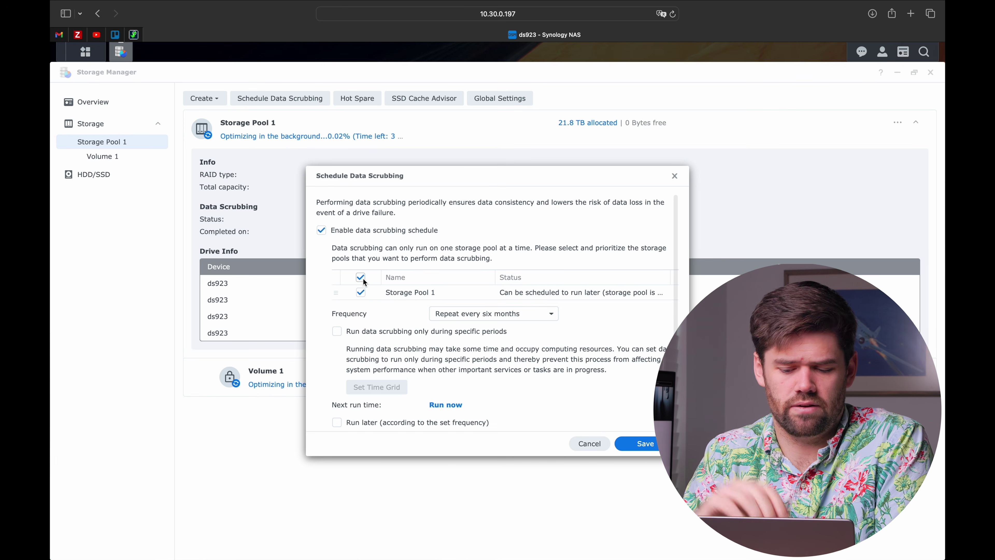
{"action": "left_click", "coordinate": [487, 317]}
{"action": "left_click", "coordinate": [509, 348]}
{"action": "scroll", "coordinate": [412, 303], "scroll_direction": "down", "scroll_amount": 1}
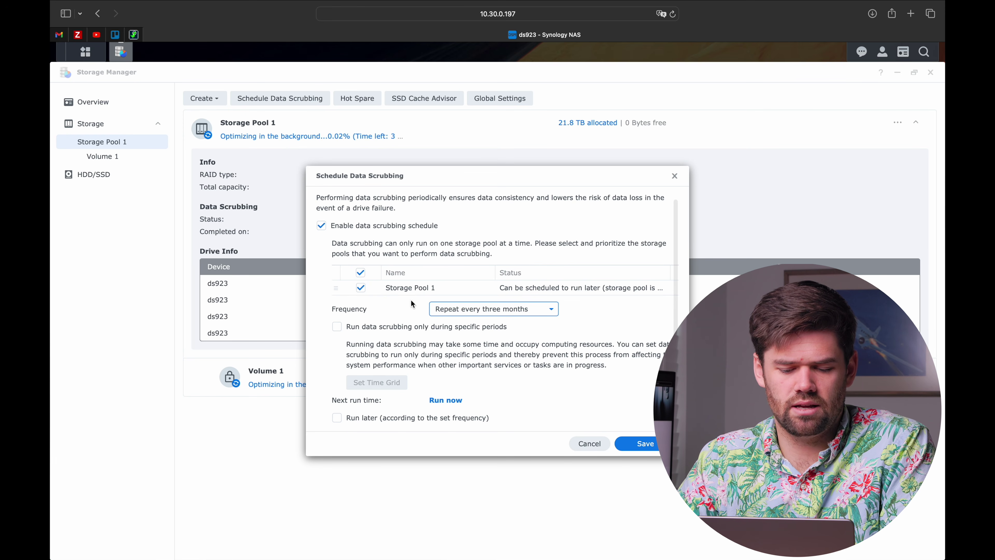
Block scrubbing on weekdays from hour 6 to 22 and save the schedule to run later
{"action": "left_click", "coordinate": [337, 327]}
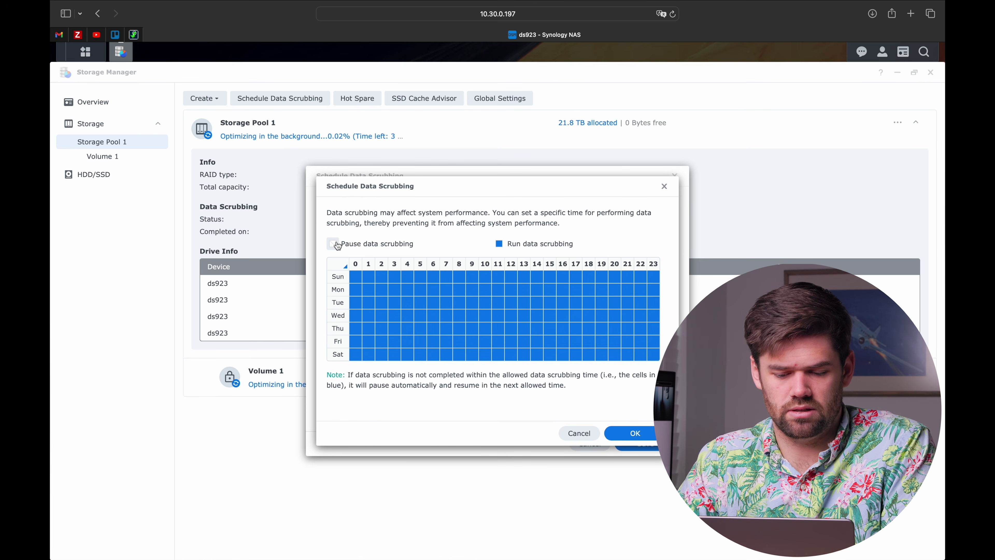
{"action": "left_click_drag", "start_coordinate": [434, 289], "coordinate": [640, 347]}
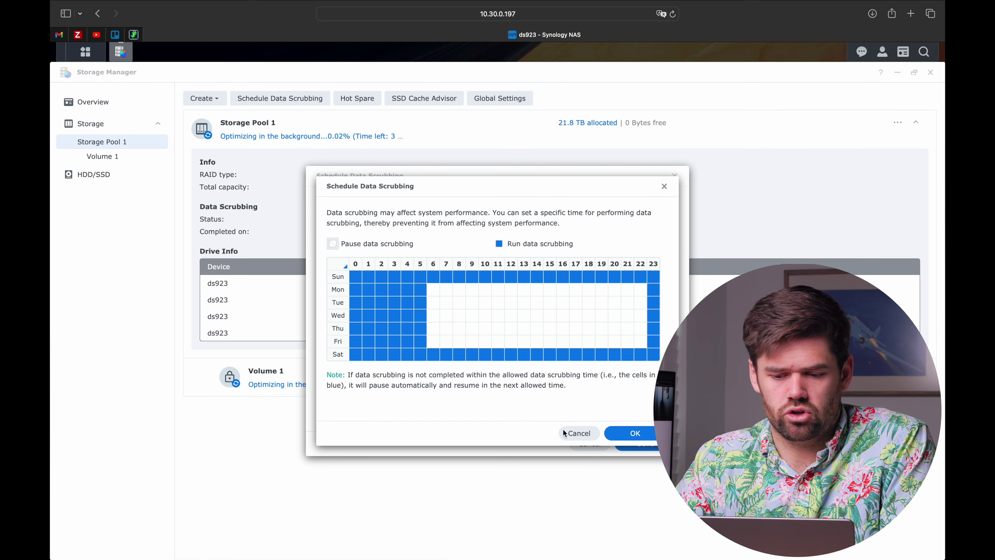
{"action": "left_click", "coordinate": [651, 433]}
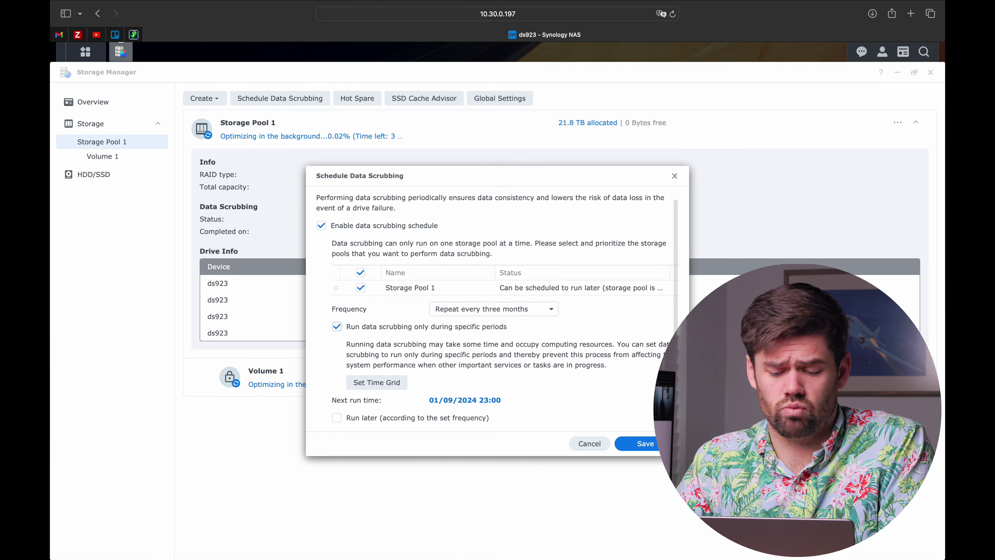
{"action": "left_click", "coordinate": [398, 418]}
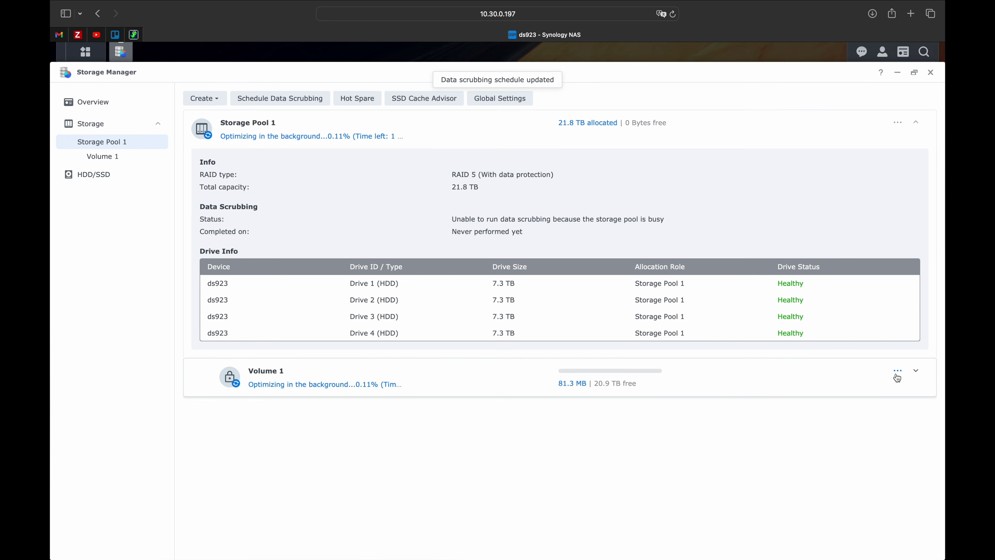
Set Volume 1's Record File Access Time frequency to Never and save
{"action": "left_click", "coordinate": [898, 372]}
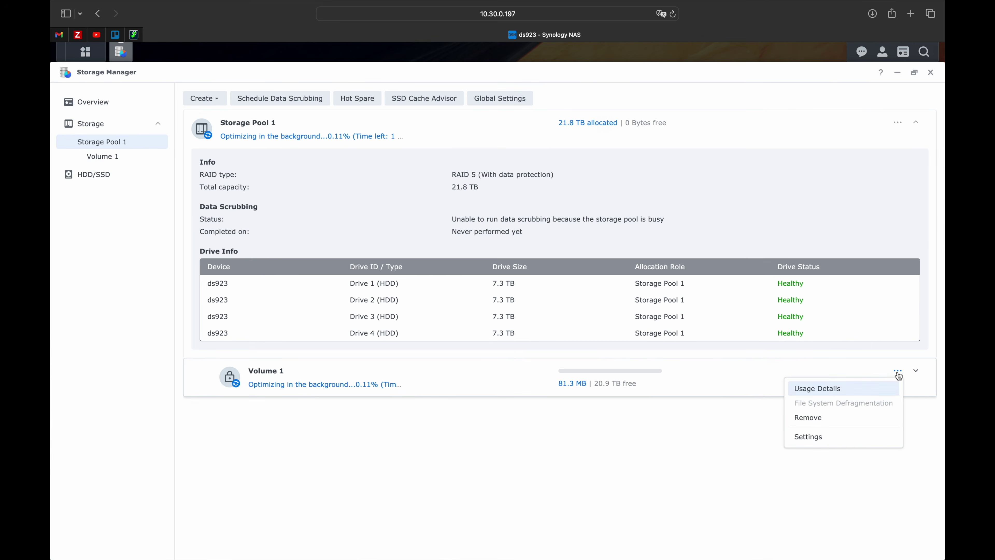
{"action": "left_click", "coordinate": [838, 445]}
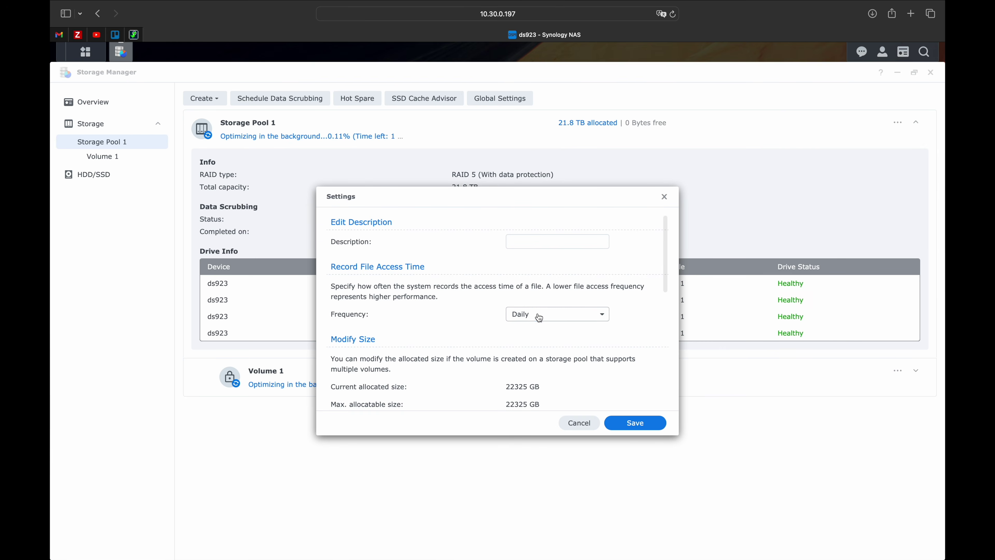
{"action": "left_click", "coordinate": [558, 314]}
{"action": "left_click", "coordinate": [544, 364]}
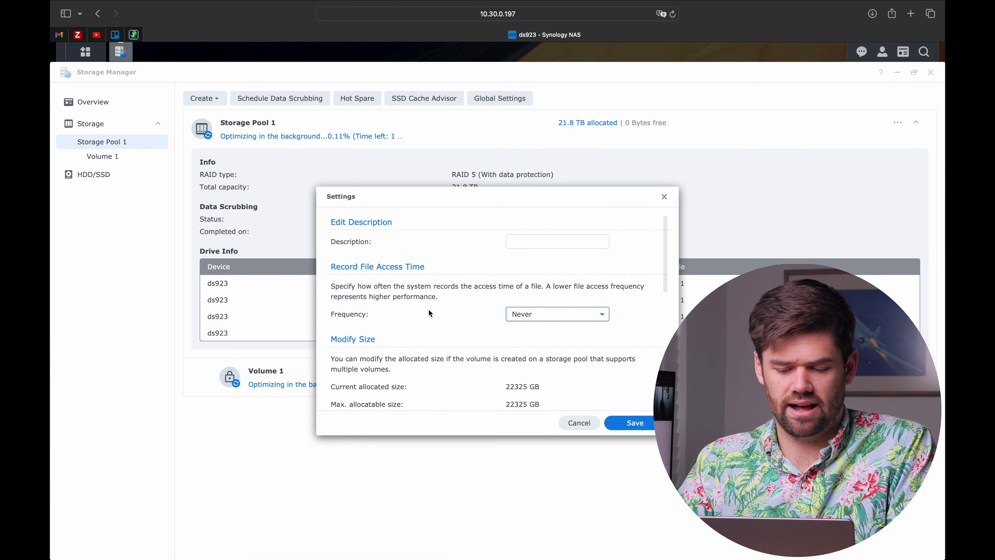
{"action": "left_click", "coordinate": [646, 424]}
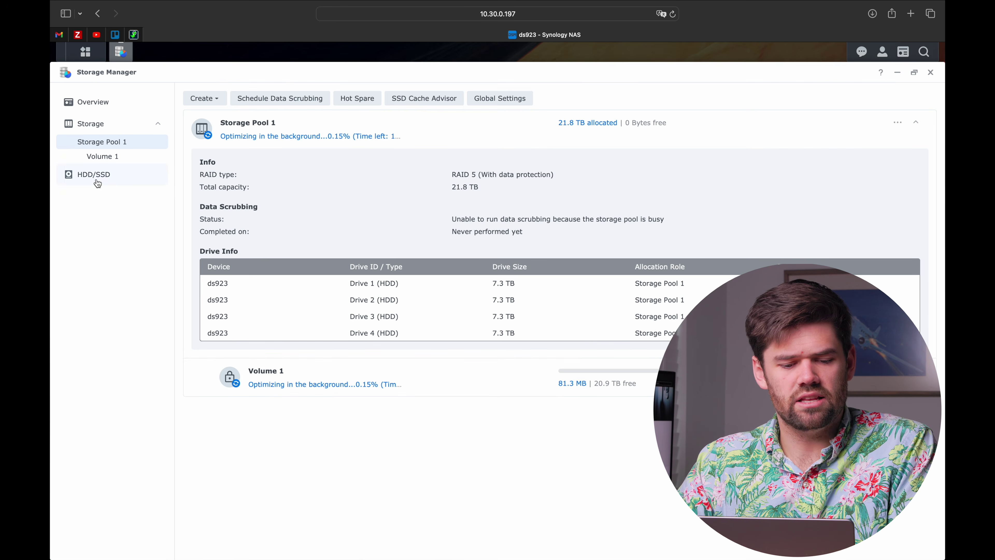
Create a monthly S.M.A.R.T. test task named 'Quick Smart Test' for the drives and apply it
{"action": "left_click", "coordinate": [131, 180]}
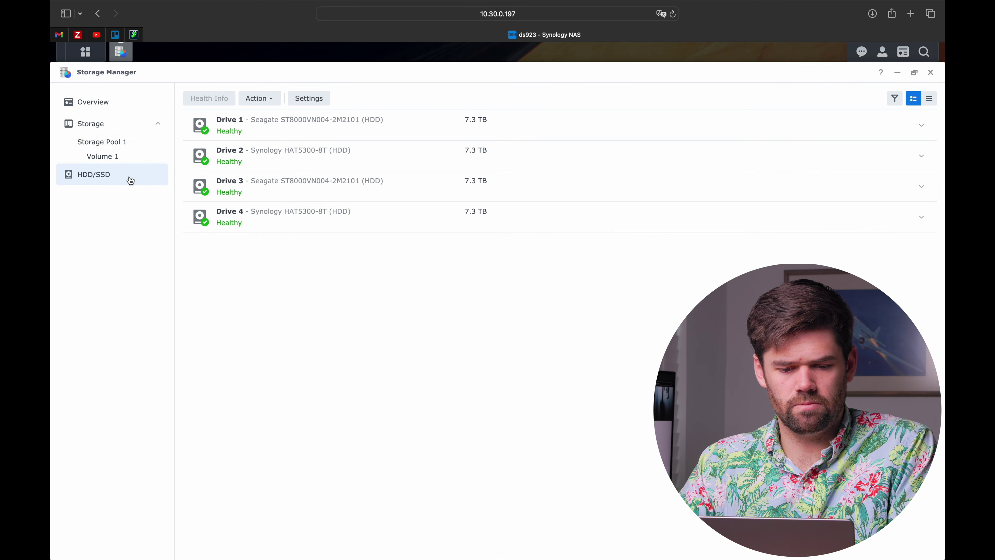
{"action": "left_click", "coordinate": [308, 103]}
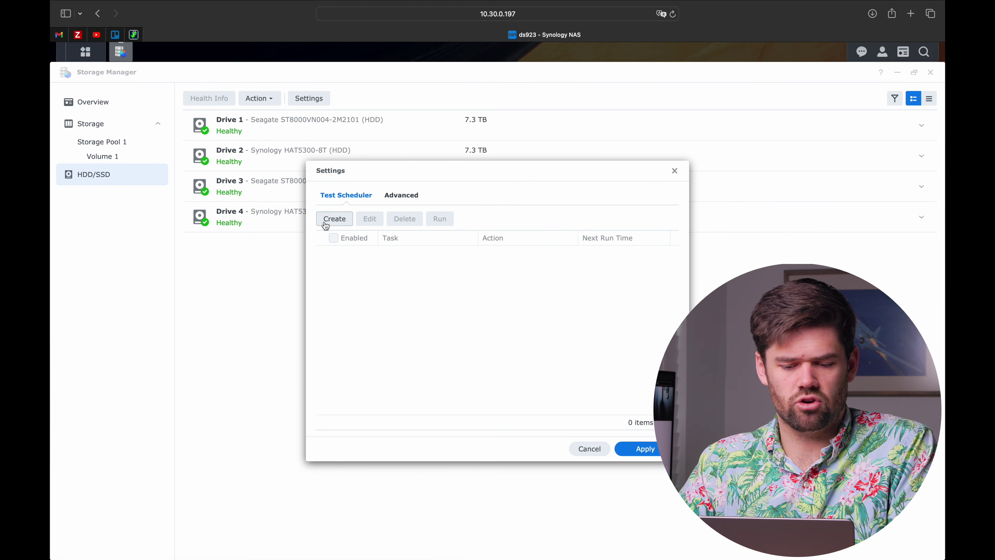
{"action": "left_click", "coordinate": [350, 223]}
{"action": "triple_click", "coordinate": [508, 270]}
{"action": "type", "text": "Quick "}
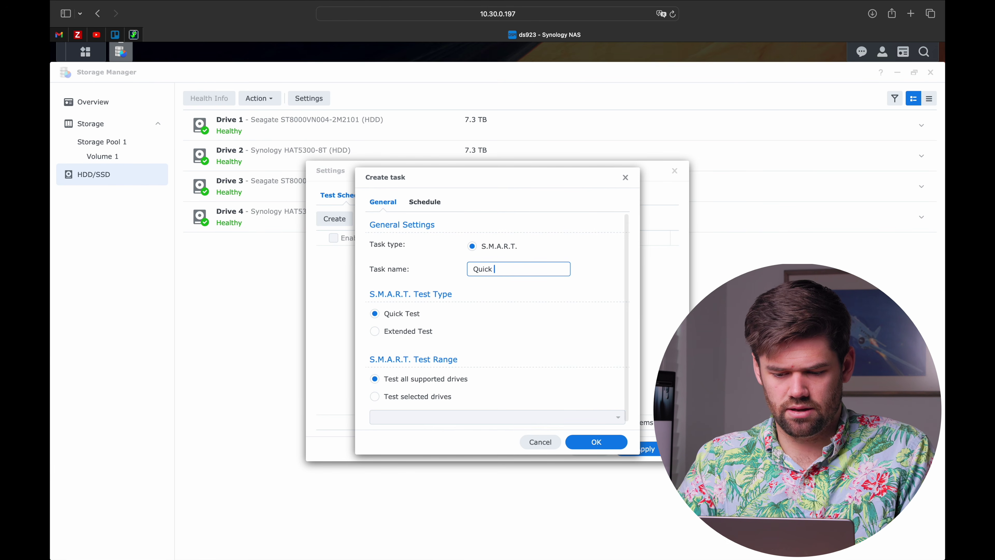
{"action": "type", "text": "Smart Test"}
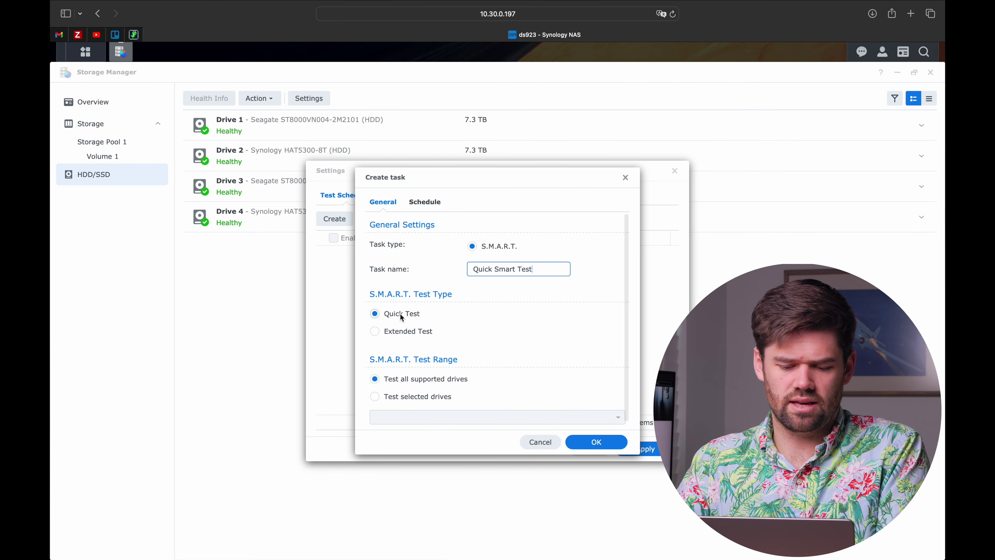
{"action": "left_click", "coordinate": [423, 202]}
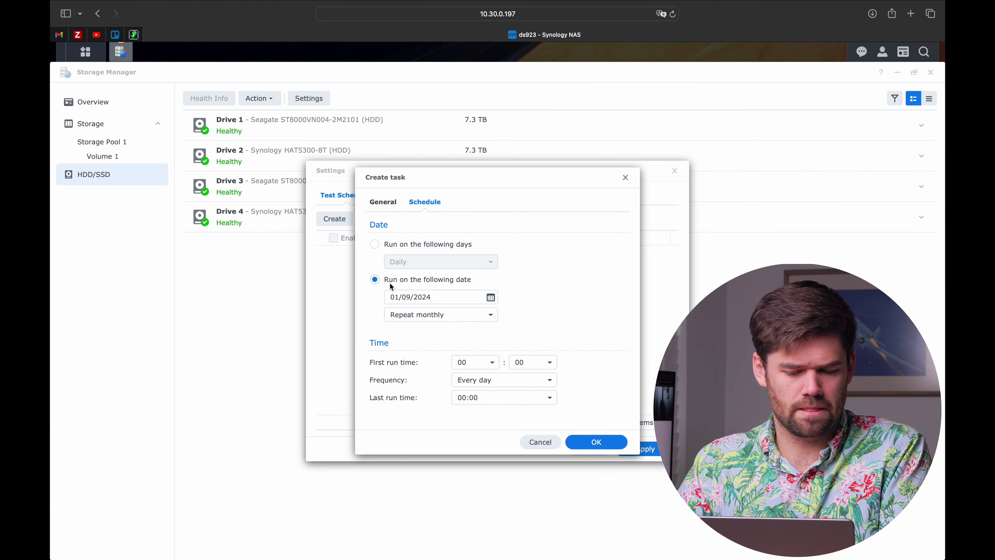
{"action": "left_click", "coordinate": [598, 442]}
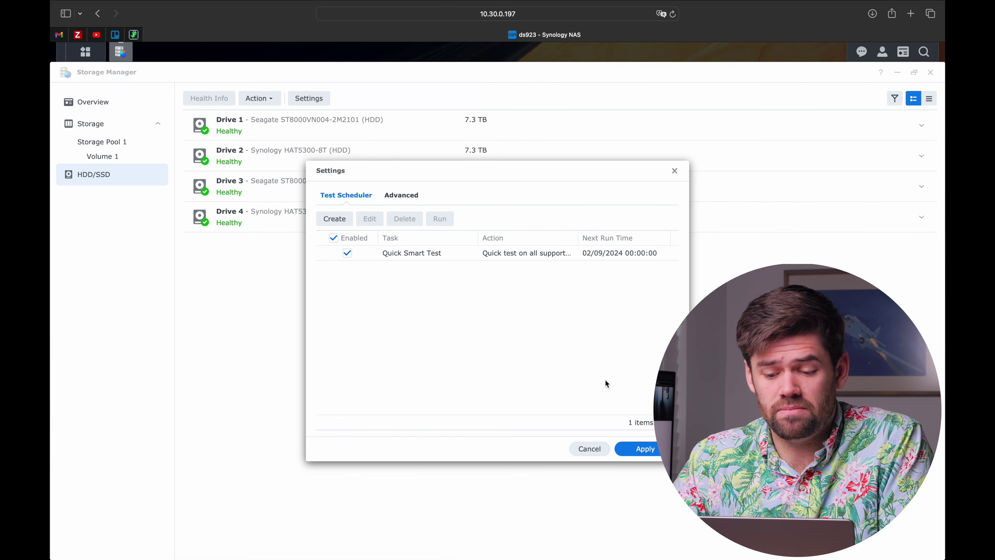
{"action": "left_click", "coordinate": [644, 449]}
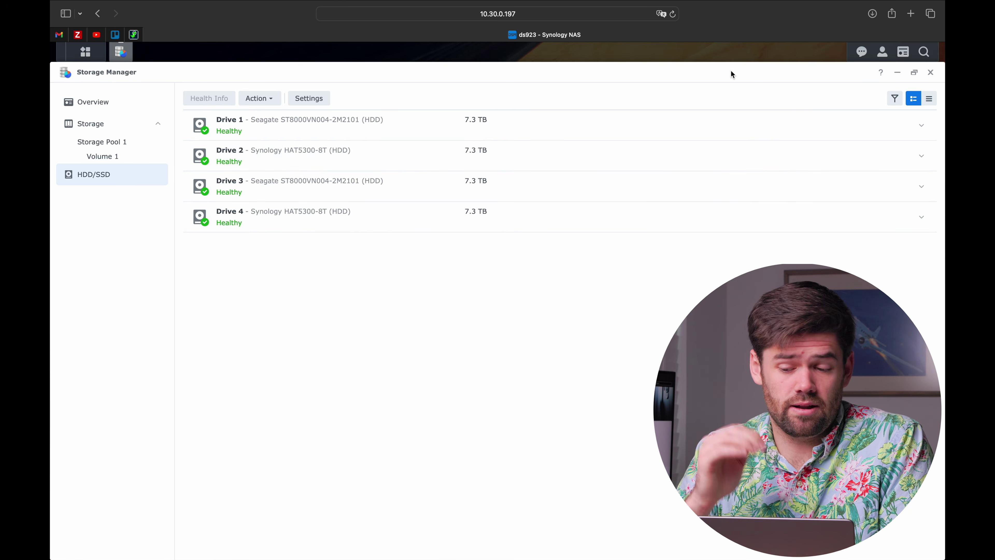
Close Storage Manager and enable Control Panel notifications to the Synology account
{"action": "left_click", "coordinate": [930, 72]}
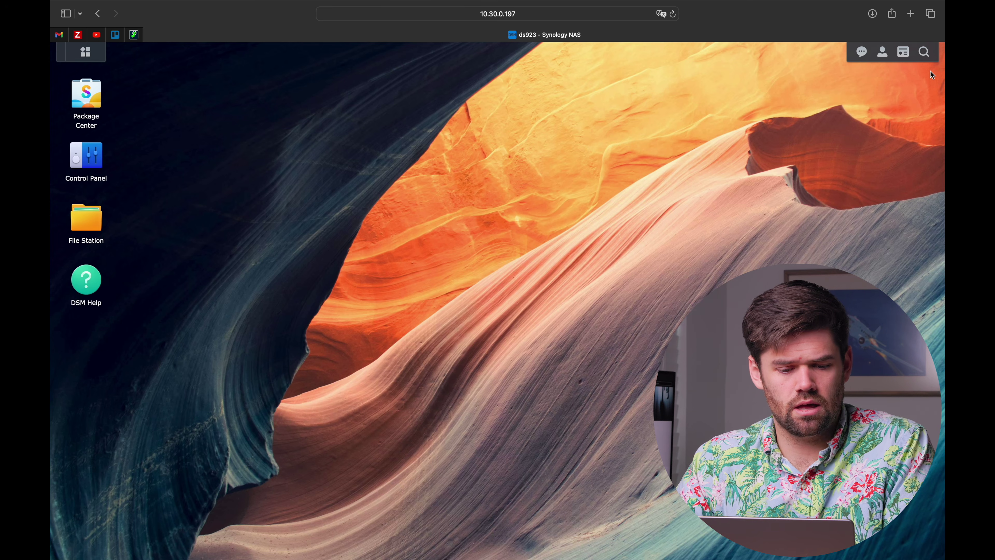
{"action": "left_click", "coordinate": [87, 156]}
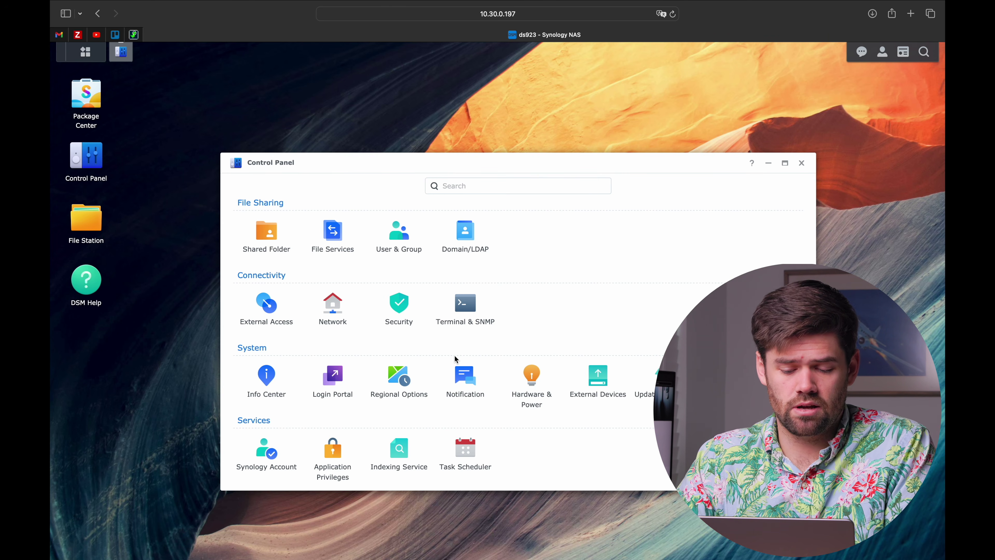
{"action": "left_click", "coordinate": [472, 403]}
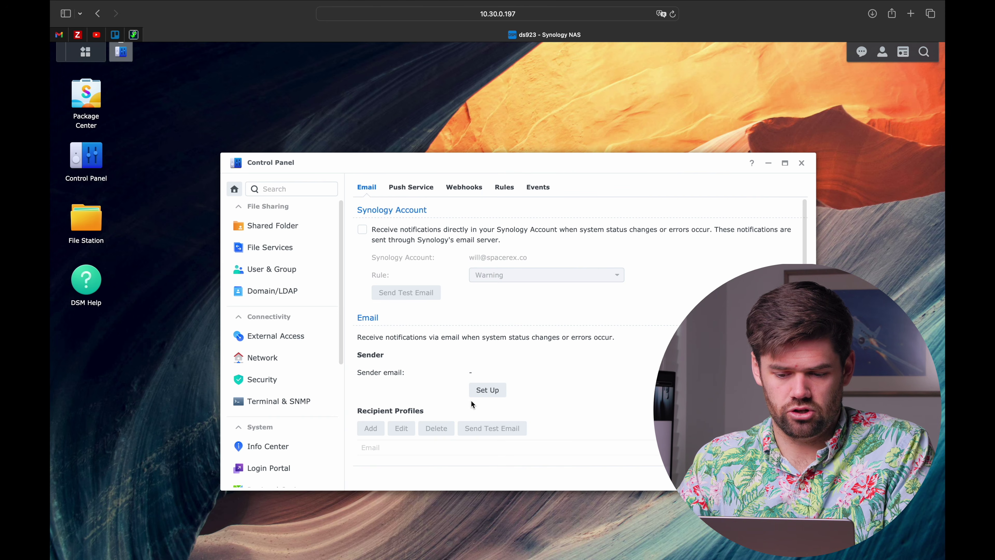
{"action": "left_click", "coordinate": [362, 230]}
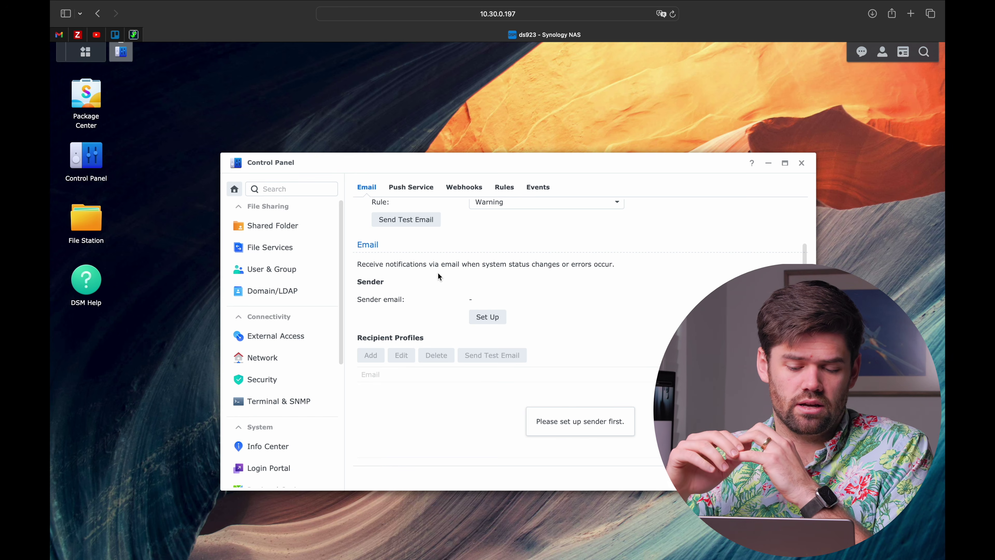
Look over the email sender providers, abandon that setup, and go to Security settings
{"action": "left_click", "coordinate": [492, 317]}
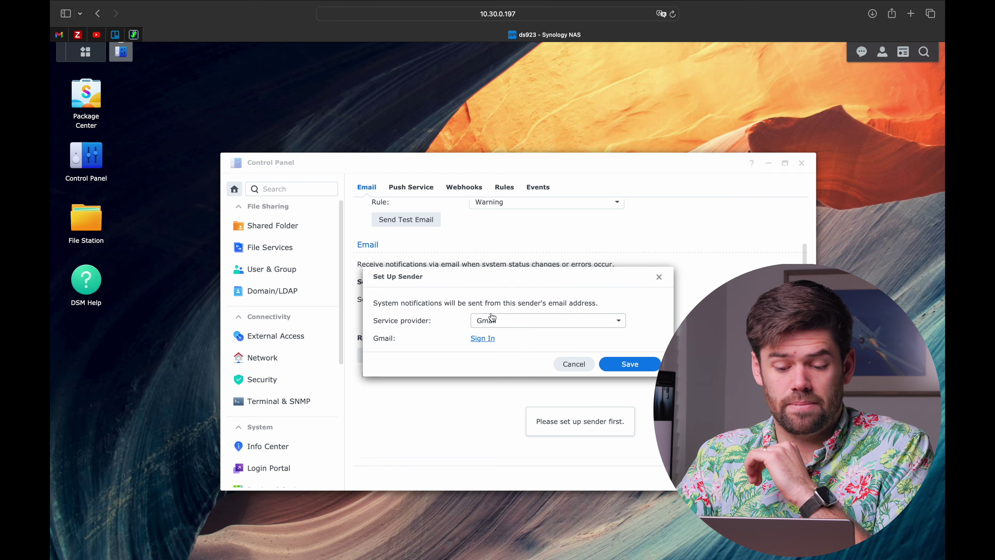
{"action": "left_click", "coordinate": [520, 323]}
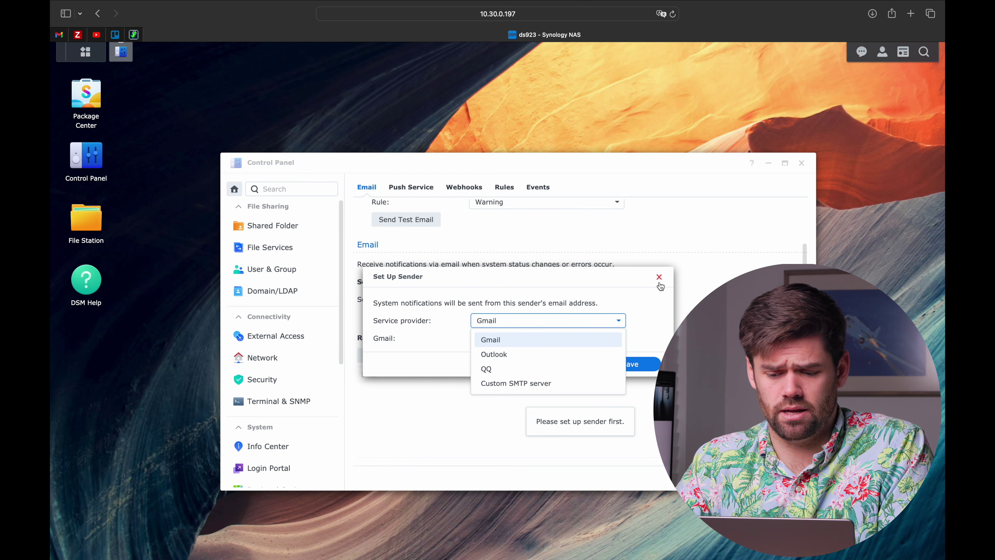
{"action": "left_click", "coordinate": [659, 278]}
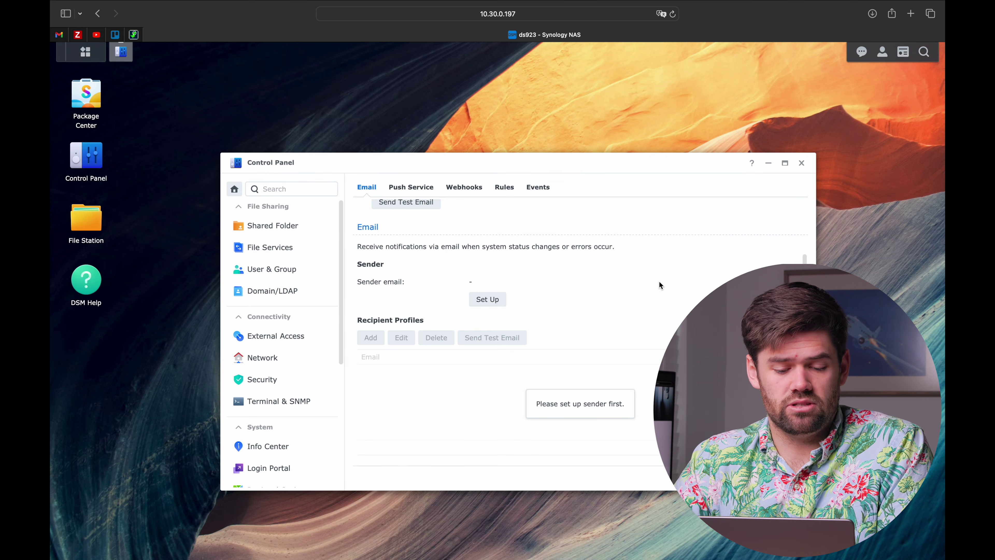
{"action": "left_click", "coordinate": [305, 376]}
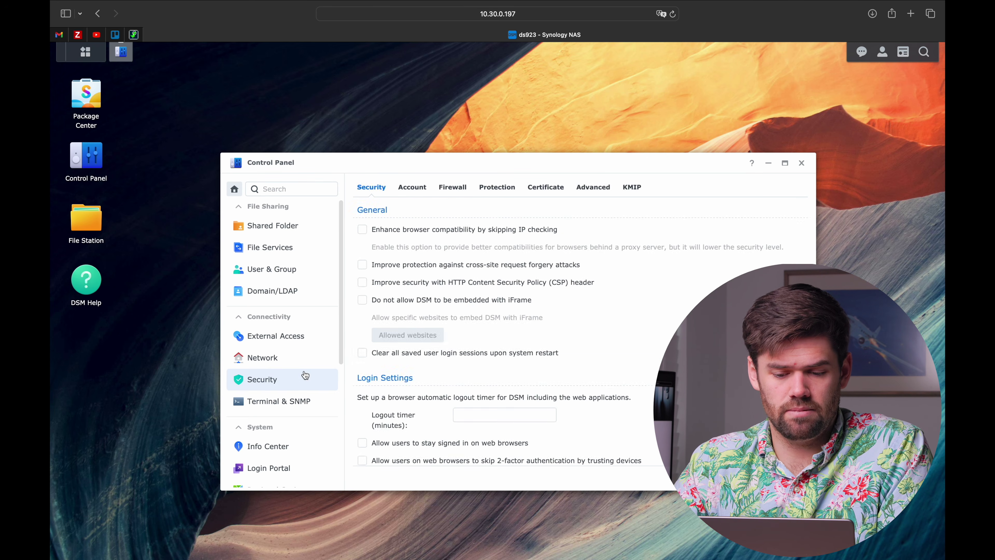
Review the Account two-factor options, then switch to the Protection (Auto Block) settings
{"action": "left_click", "coordinate": [411, 192]}
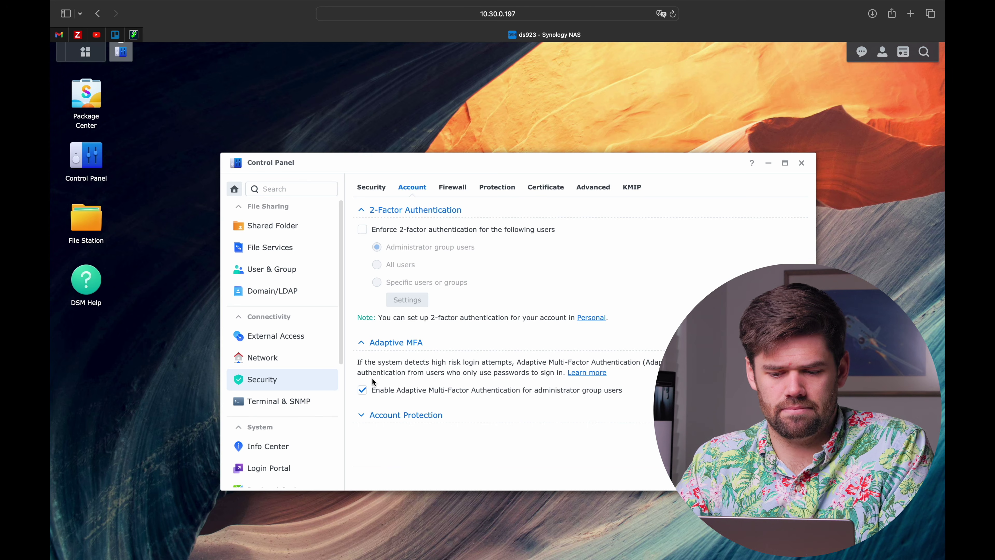
{"action": "left_click", "coordinate": [502, 192]}
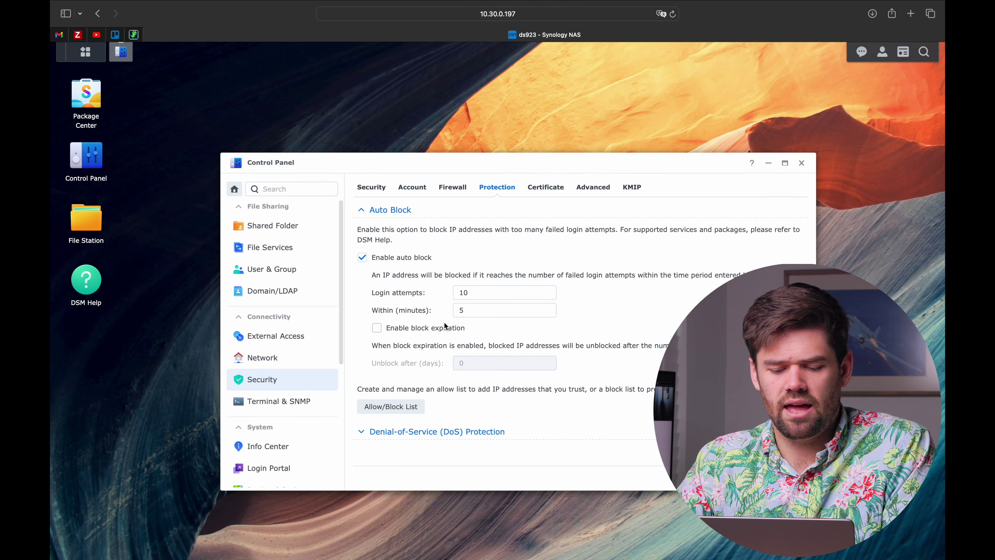
Enable block expiration so blocked IP addresses are unblocked after 2 days
{"action": "left_click", "coordinate": [443, 332]}
{"action": "left_click", "coordinate": [483, 367]}
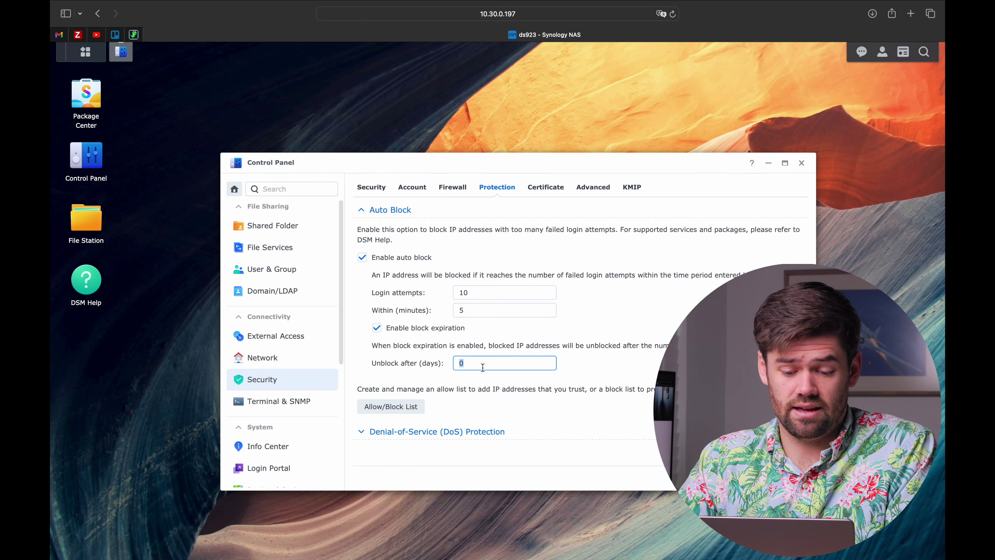
{"action": "type", "text": "2"}
{"action": "left_click", "coordinate": [538, 335]}
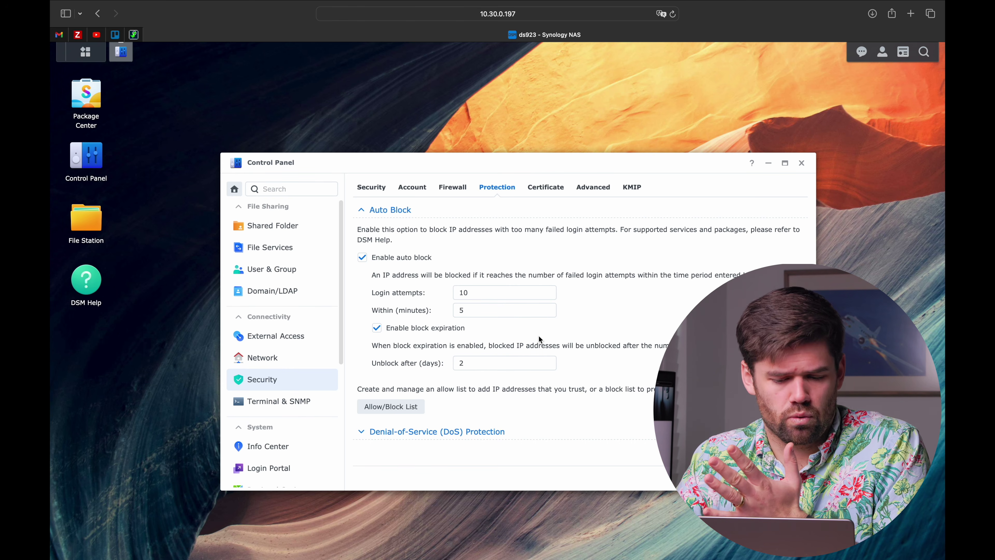
Keep 10 login attempts within 5 minutes, apply the Auto Block changes, and view the Firewall page
{"action": "left_click_drag", "start_coordinate": [469, 292], "coordinate": [409, 292]}
{"action": "double_click", "coordinate": [488, 292]}
{"action": "left_click", "coordinate": [486, 313]}
{"action": "left_click", "coordinate": [489, 290]}
{"action": "left_click", "coordinate": [490, 290]}
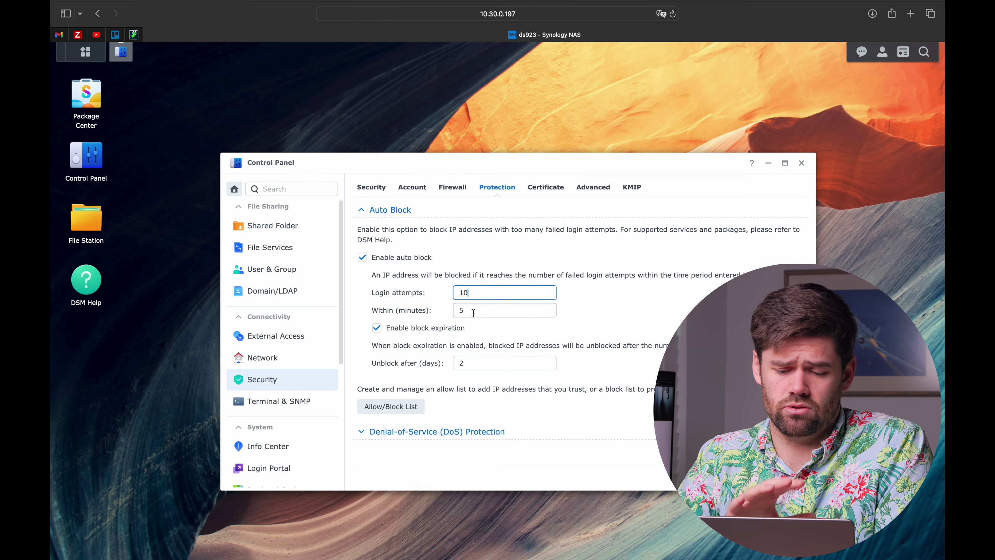
{"action": "left_click", "coordinate": [787, 478]}
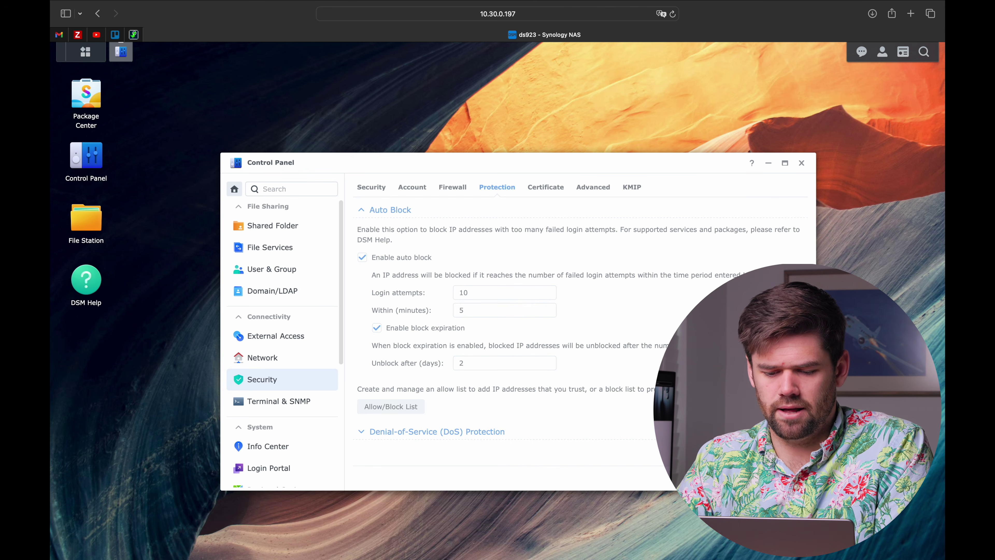
{"action": "left_click", "coordinate": [452, 186]}
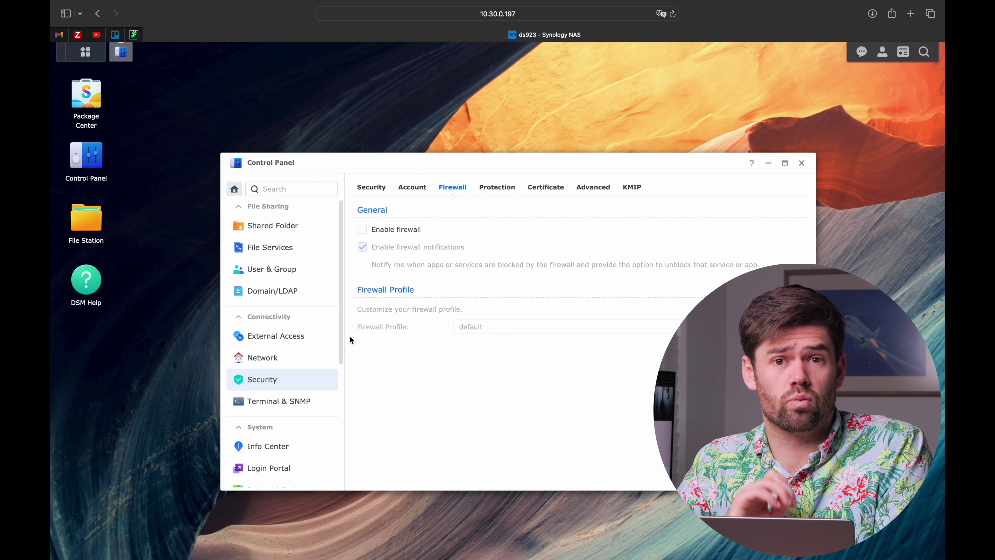
In Hardware & Power, enable Restart automatically when power supply issue is fixed
{"action": "scroll", "coordinate": [290, 367], "scroll_direction": "down", "scroll_amount": 5}
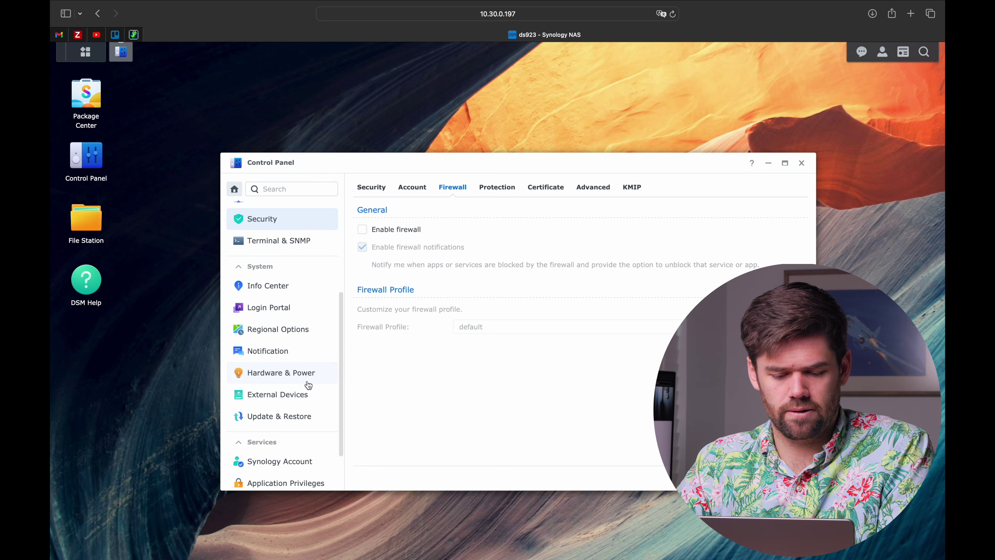
{"action": "left_click", "coordinate": [307, 381]}
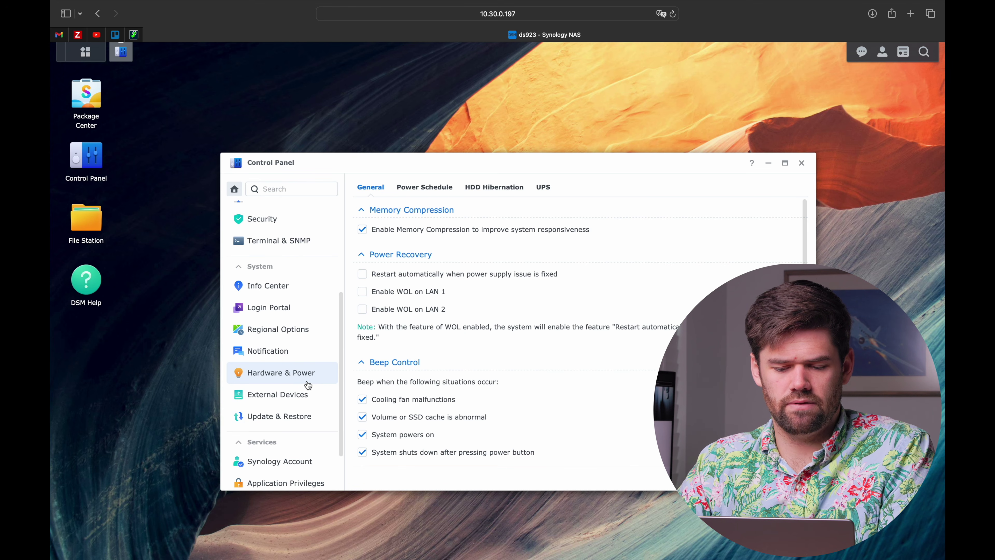
{"action": "left_click", "coordinate": [363, 276]}
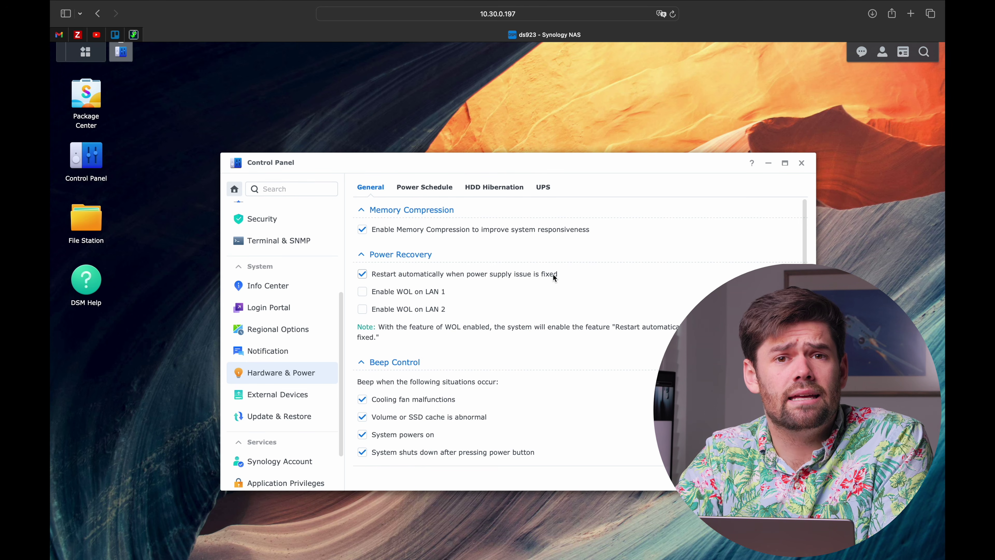
{"action": "left_click", "coordinate": [541, 188]}
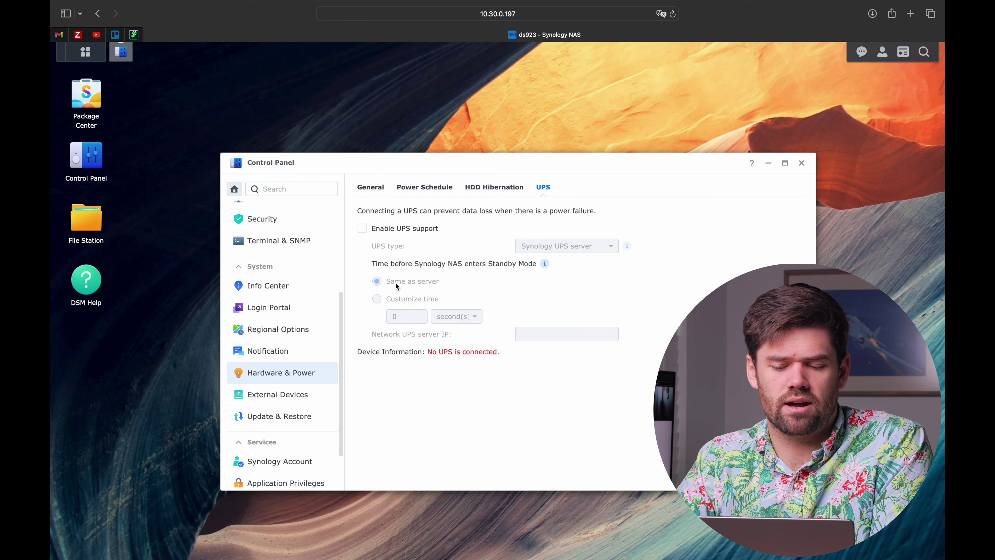
Try enabling UPS support with a 5-minute custom standby delay, then turn it back off
{"action": "left_click", "coordinate": [406, 230]}
{"action": "left_click", "coordinate": [416, 298]}
{"action": "double_click", "coordinate": [412, 314]}
{"action": "type", "text": "5"}
{"action": "left_click", "coordinate": [475, 317]}
{"action": "left_click", "coordinate": [471, 346]}
{"action": "left_click", "coordinate": [518, 300]}
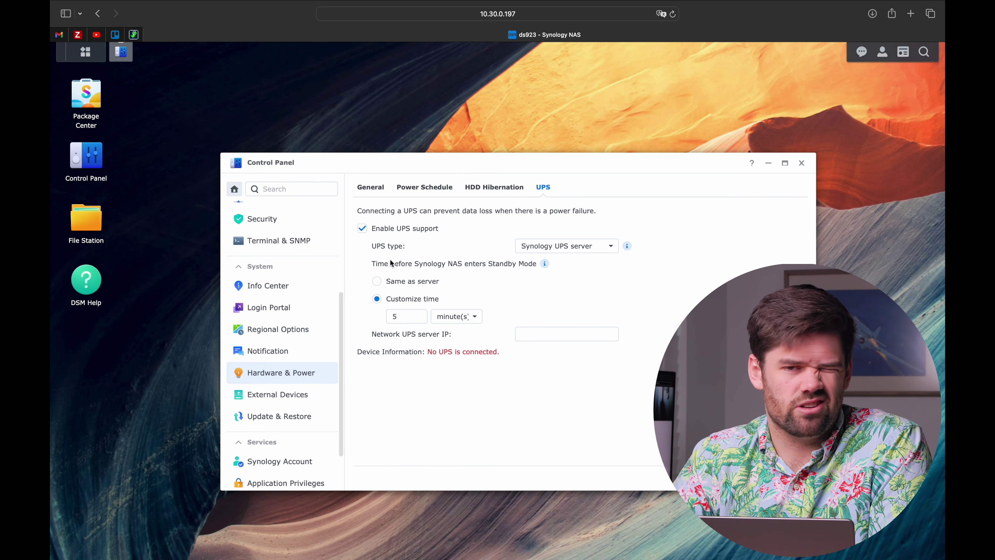
{"action": "left_click", "coordinate": [414, 229]}
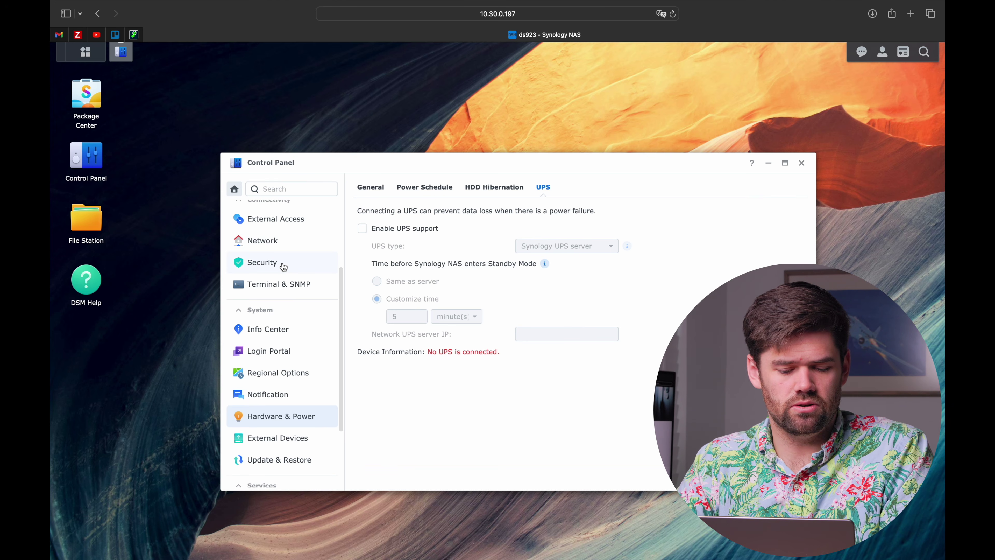
Save the Hardware & Power settings and move to Task Scheduler
{"action": "scroll", "coordinate": [283, 264], "scroll_direction": "down", "scroll_amount": 5}
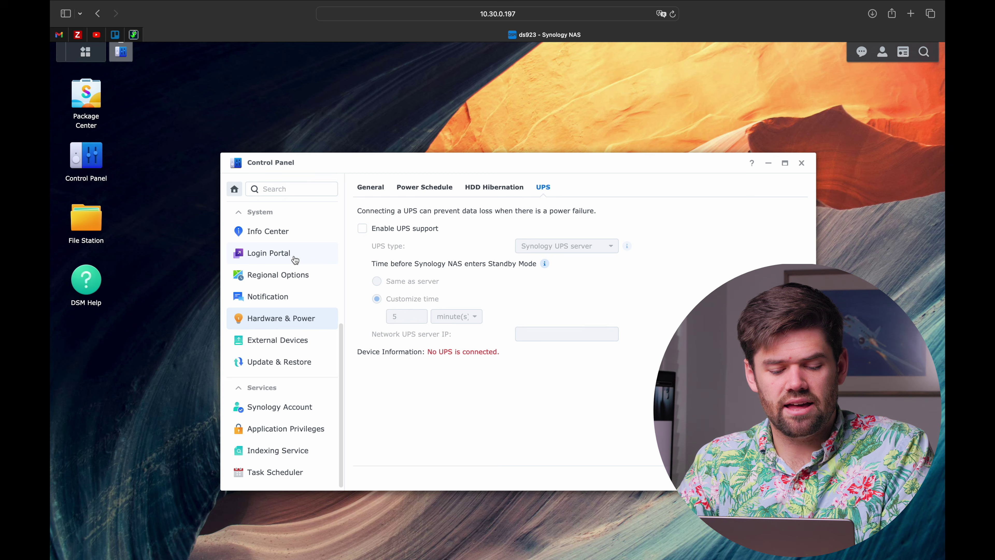
{"action": "left_click", "coordinate": [295, 473]}
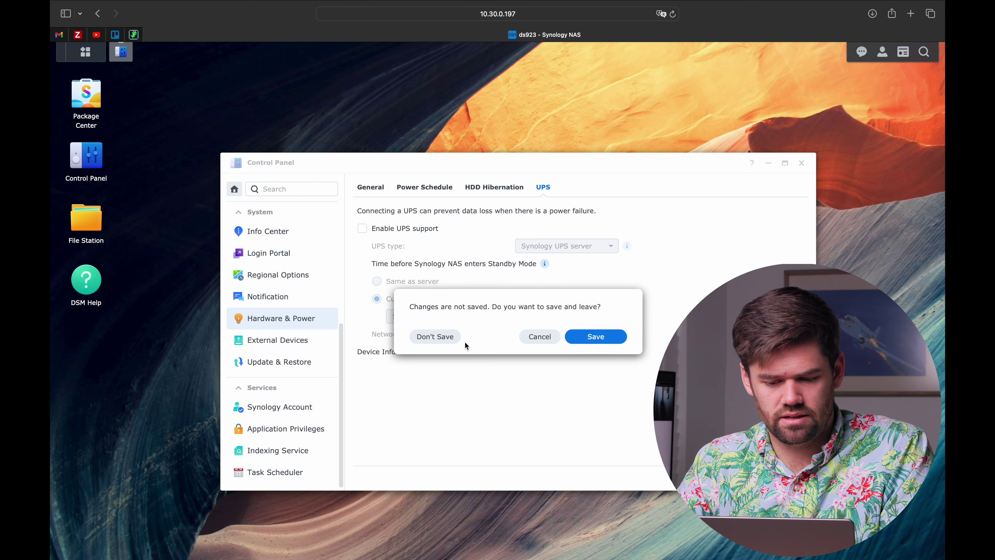
{"action": "left_click", "coordinate": [590, 339]}
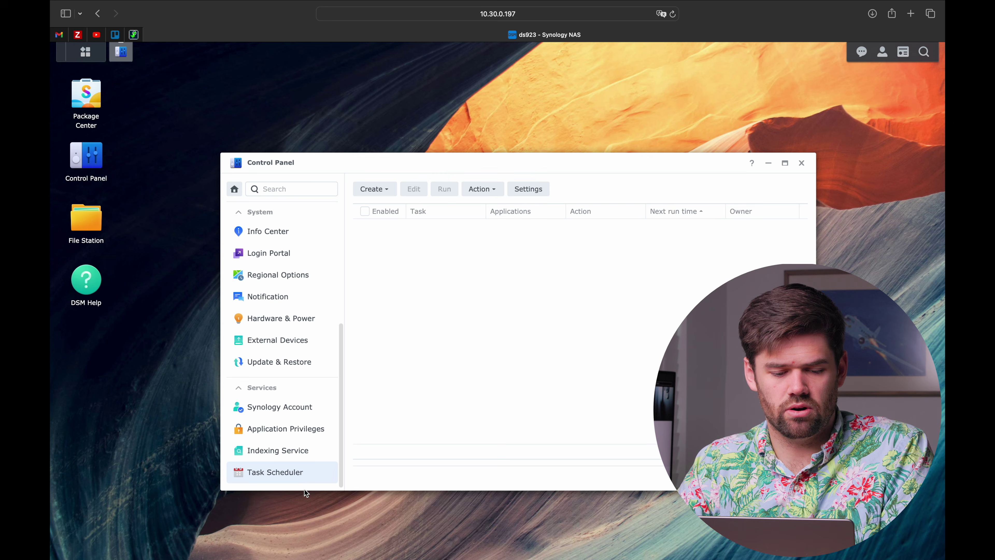
Create a new Recycle Bin emptying task named 'Empty Bin'
{"action": "left_click", "coordinate": [387, 190]}
{"action": "mouse_move", "coordinate": [407, 207]}
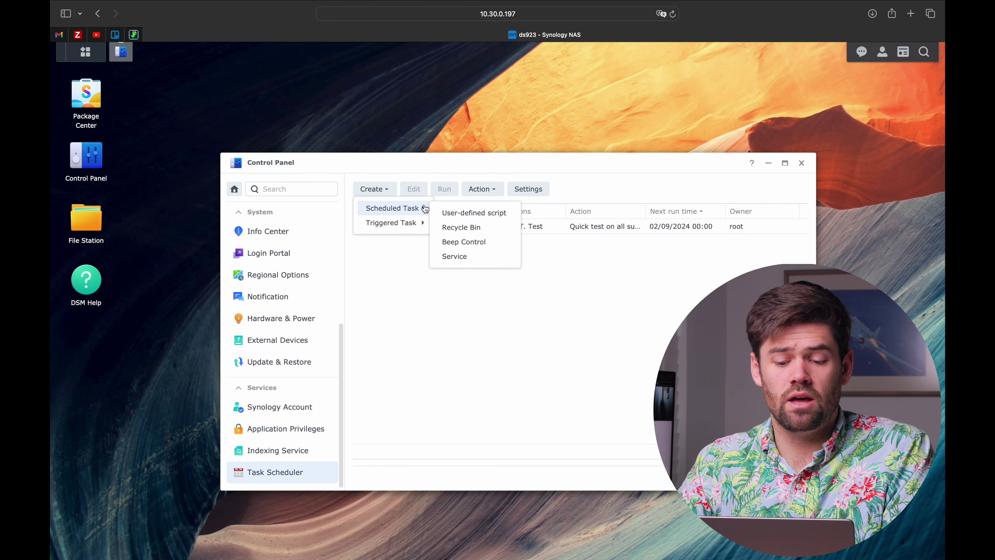
{"action": "left_click", "coordinate": [475, 230]}
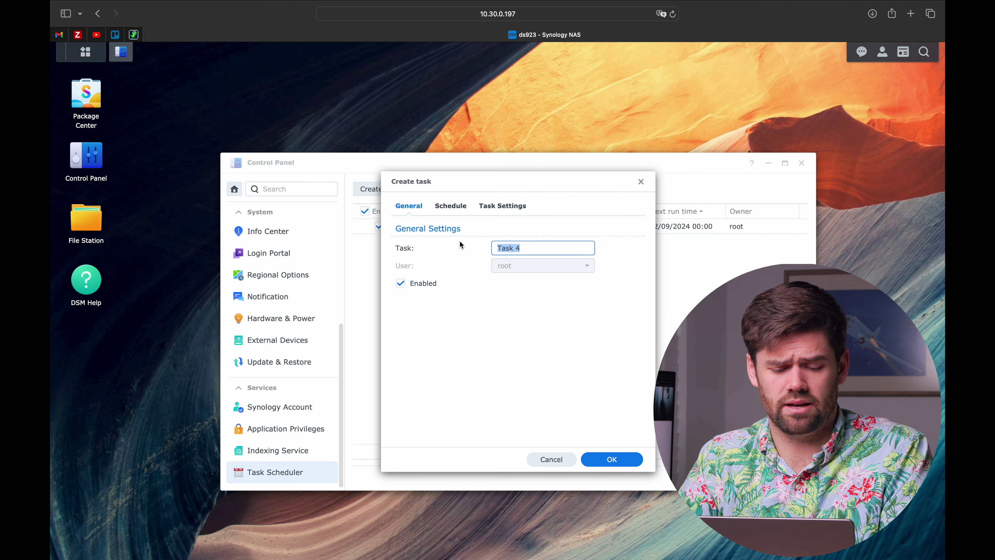
{"action": "type", "text": "Empty Bin"}
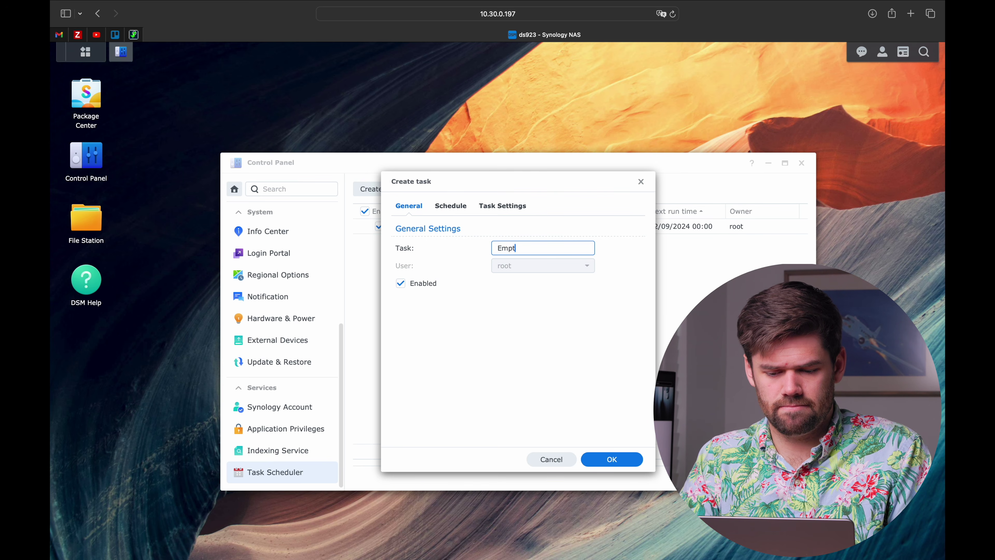
Keep deleted files for 7 days, save the task, and enable recycle bins for all shared folders
{"action": "left_click", "coordinate": [451, 206]}
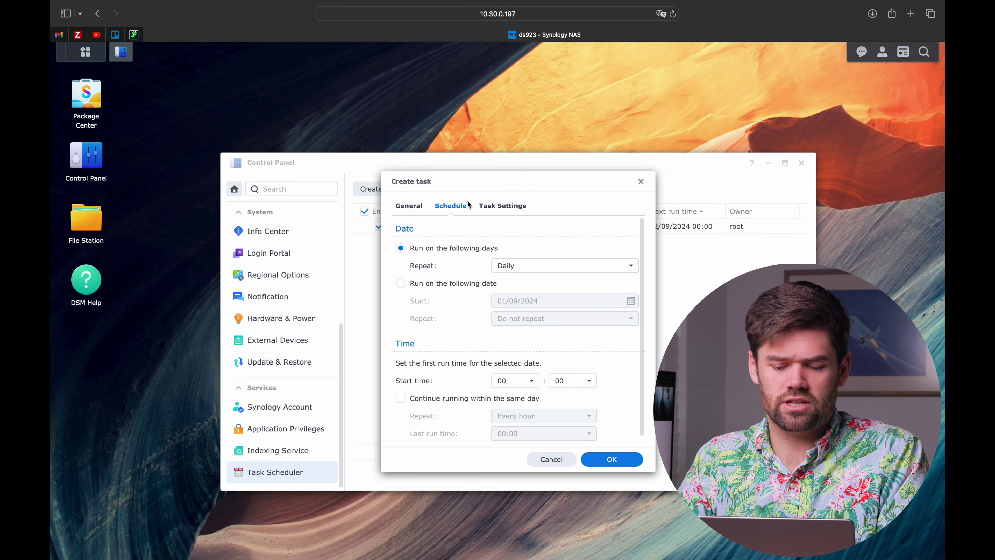
{"action": "left_click", "coordinate": [504, 205]}
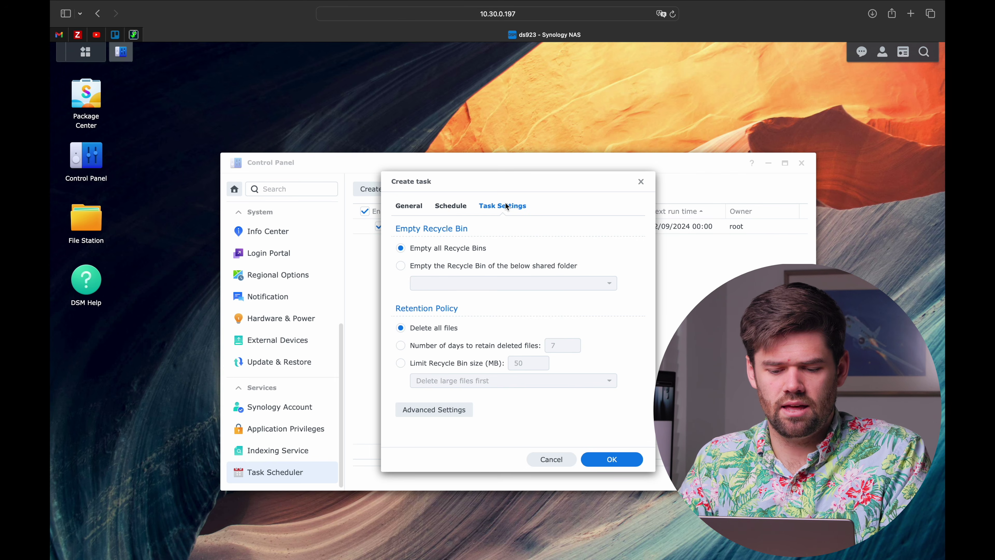
{"action": "left_click", "coordinate": [539, 345]}
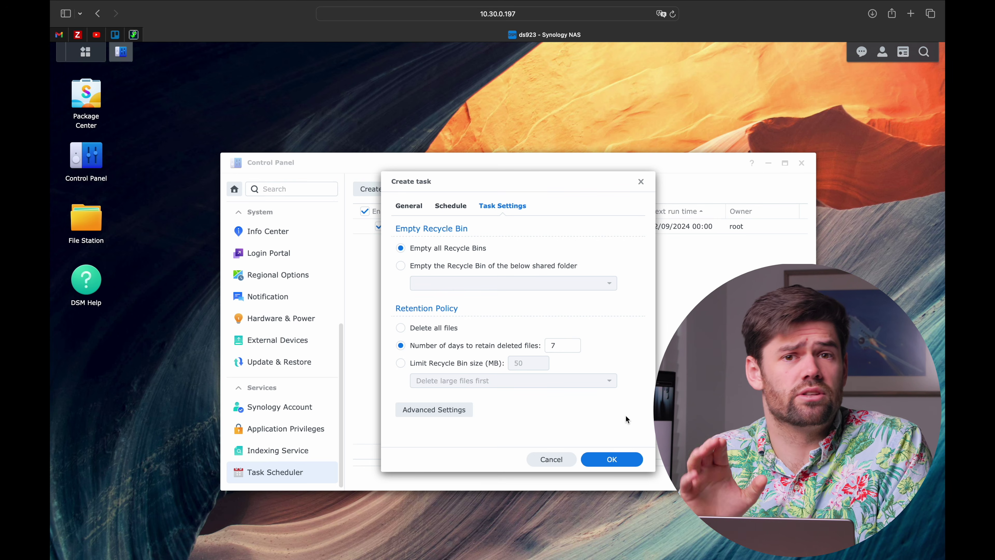
{"action": "left_click", "coordinate": [625, 470]}
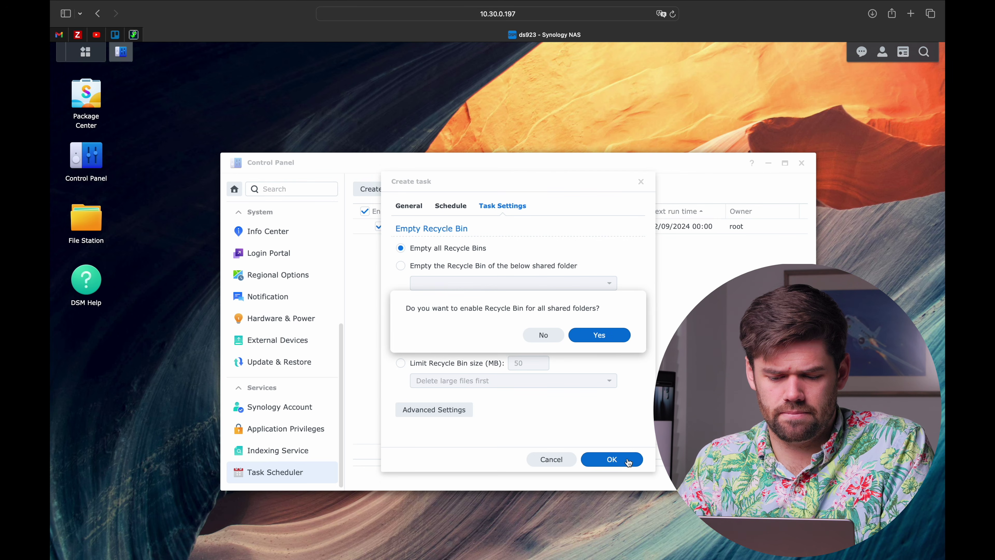
{"action": "left_click", "coordinate": [550, 339]}
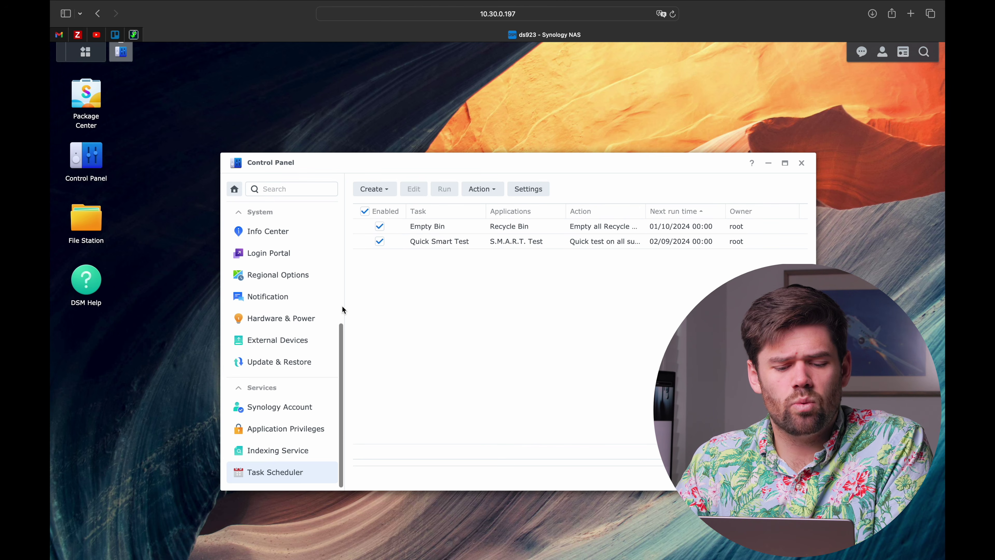
{"action": "scroll", "coordinate": [302, 281], "scroll_direction": "up", "scroll_amount": 5}
{"action": "scroll", "coordinate": [302, 282], "scroll_direction": "up", "scroll_amount": 3}
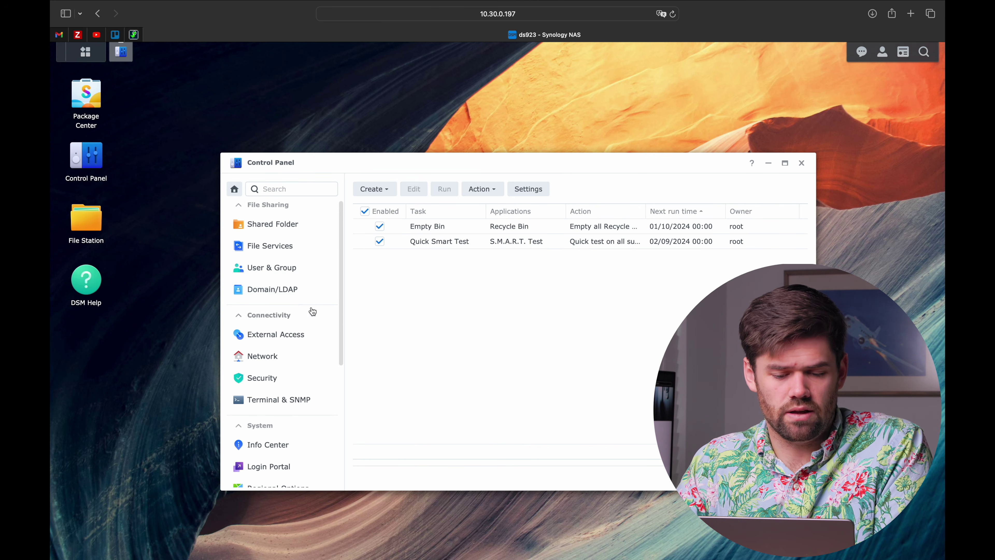
Open User & Group, browse the admin and guest accounts, and view the Group list
{"action": "left_click", "coordinate": [302, 292]}
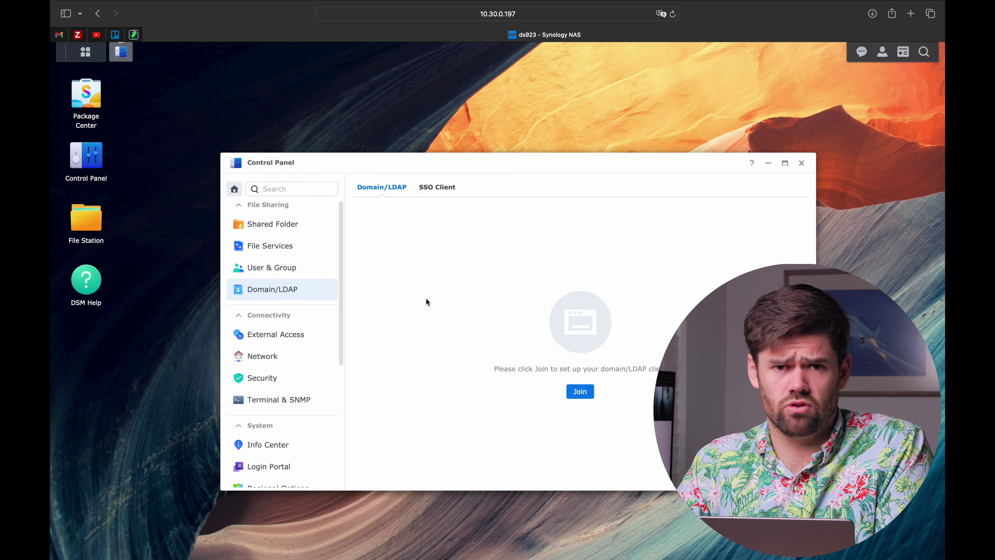
{"action": "left_click", "coordinate": [298, 274]}
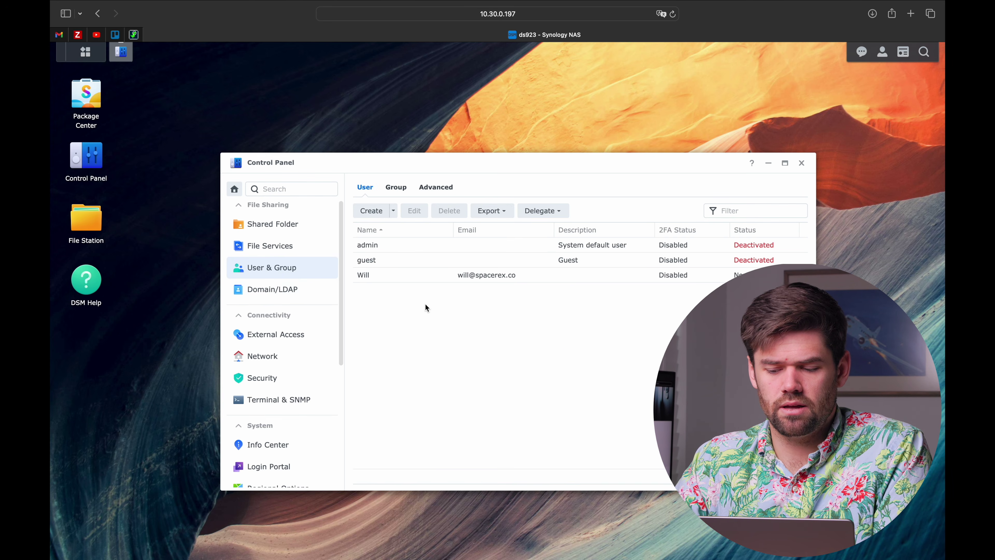
{"action": "left_click", "coordinate": [391, 244]}
{"action": "left_click", "coordinate": [391, 265]}
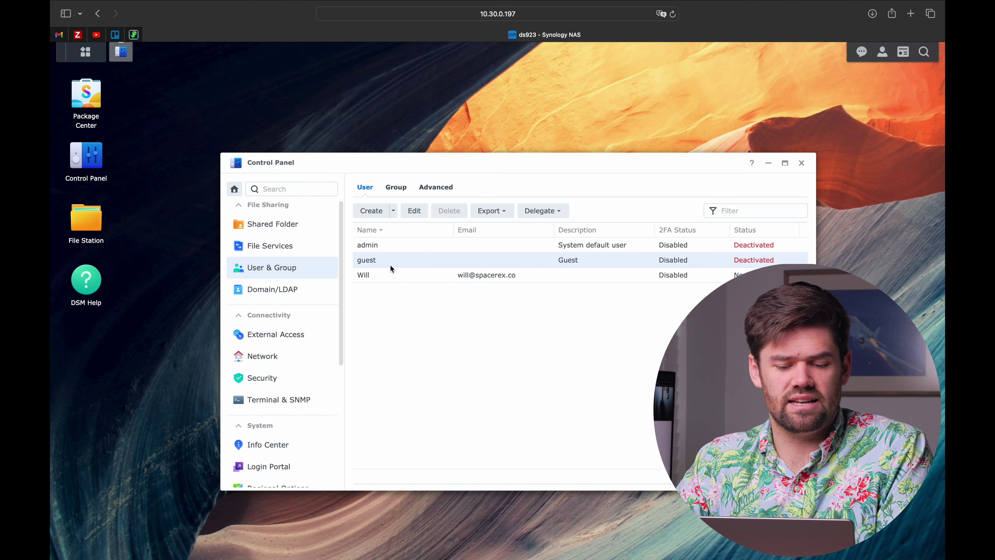
{"action": "left_click", "coordinate": [392, 251]}
{"action": "left_click", "coordinate": [392, 256]}
{"action": "left_click", "coordinate": [396, 247]}
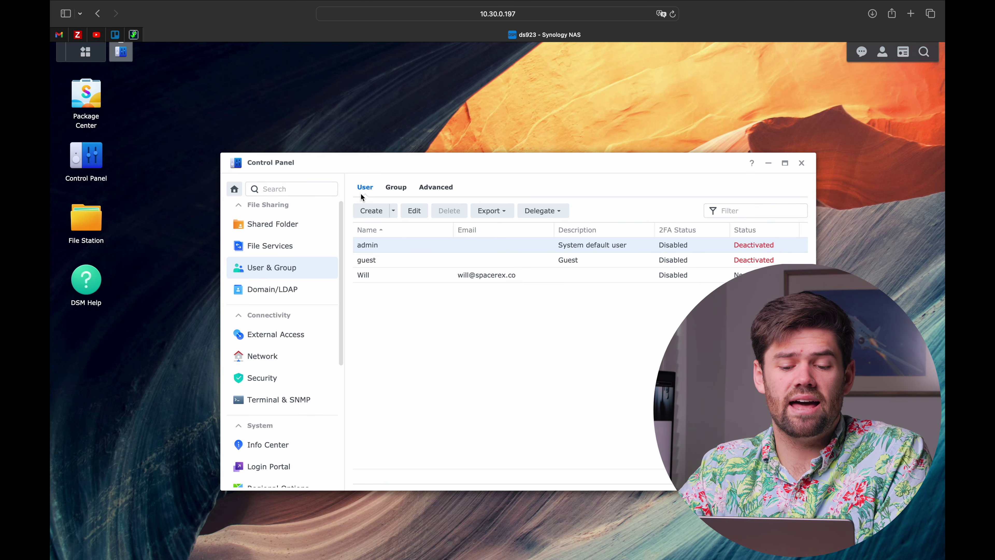
{"action": "left_click", "coordinate": [394, 188]}
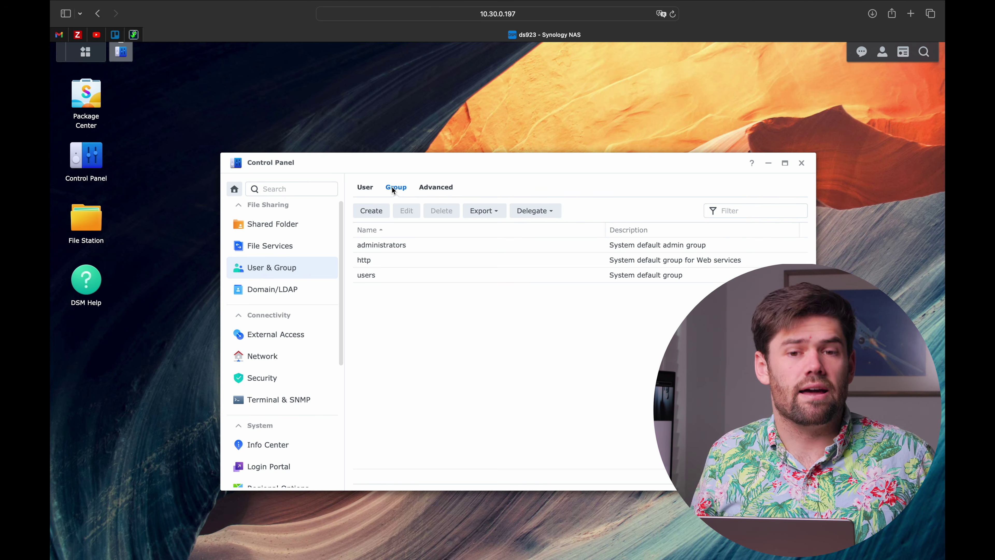
{"action": "left_click", "coordinate": [370, 210]}
Name the new group 'Management', fixing the typo, with description 'Has full access to files'
{"action": "left_click", "coordinate": [472, 261]}
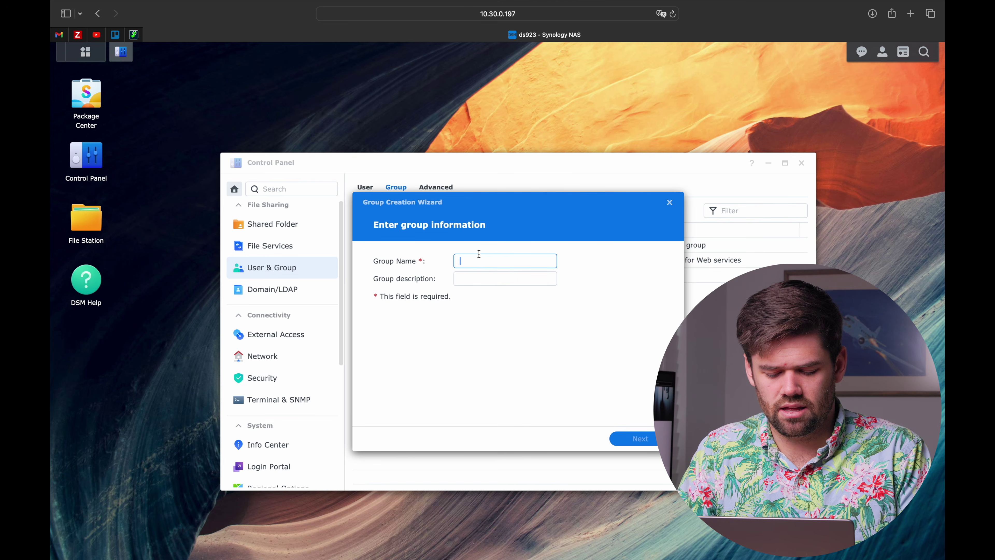
{"action": "type", "text": "Managment"}
{"action": "key", "text": "Tab"}
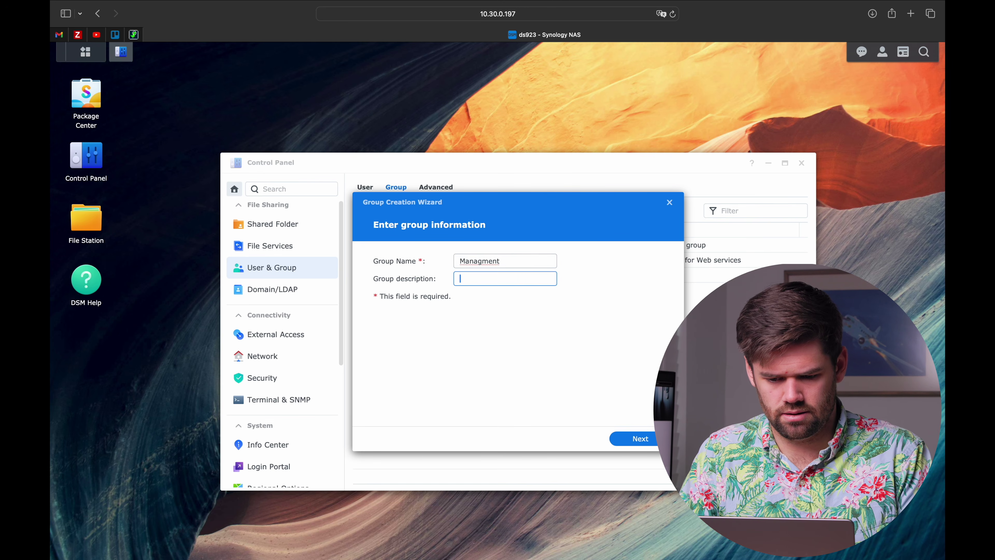
{"action": "right_click", "coordinate": [486, 261]}
{"action": "left_click", "coordinate": [505, 269]}
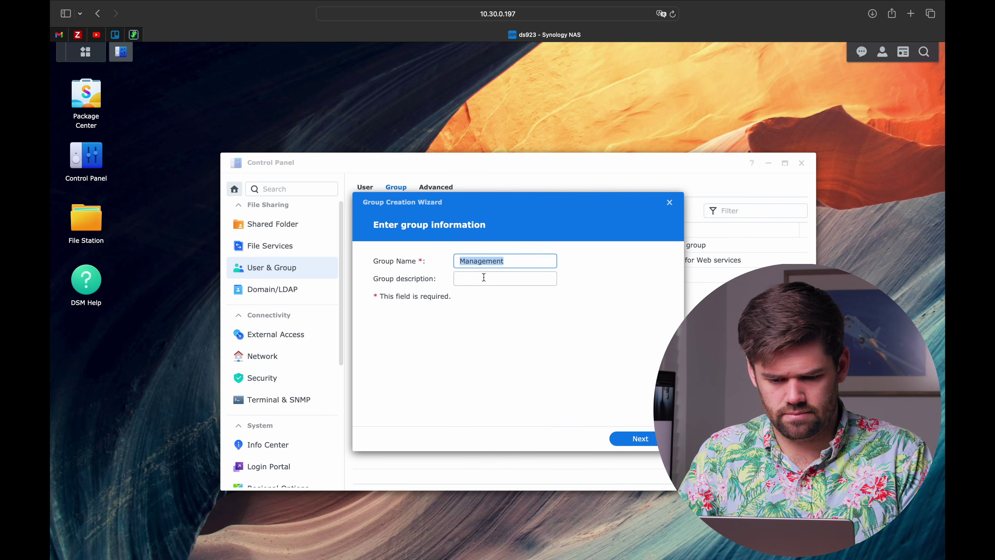
{"action": "left_click", "coordinate": [482, 278]}
{"action": "type", "text": "Has full access to files"}
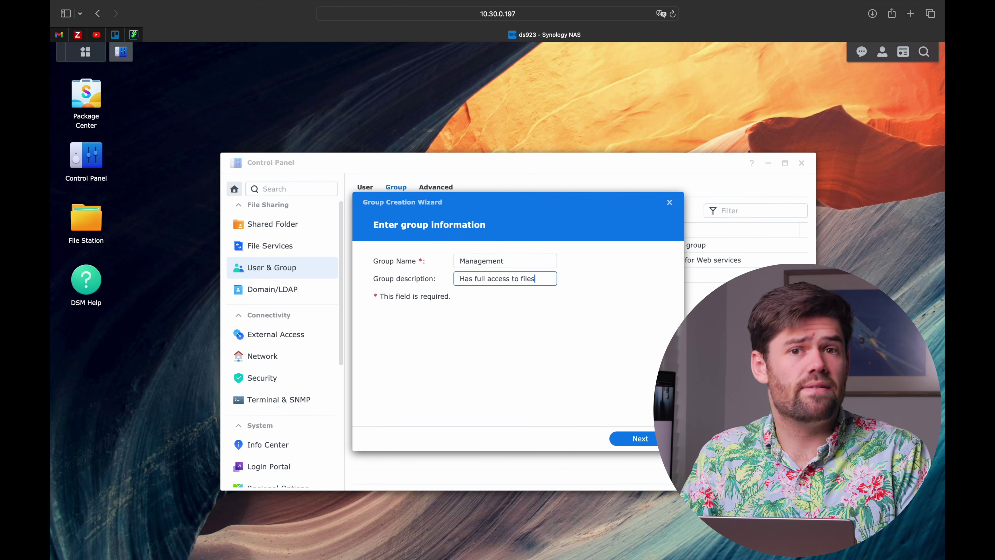
Accept the wizard defaults for members, permissions, quota and speed limits, and finish the group
{"action": "left_click", "coordinate": [640, 438]}
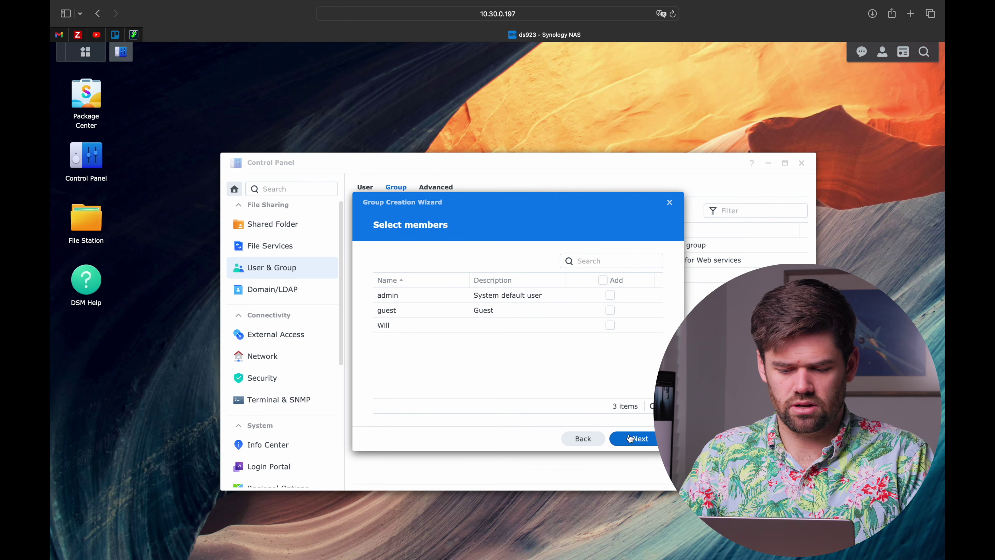
{"action": "left_click", "coordinate": [630, 438]}
{"action": "left_click", "coordinate": [630, 438]}
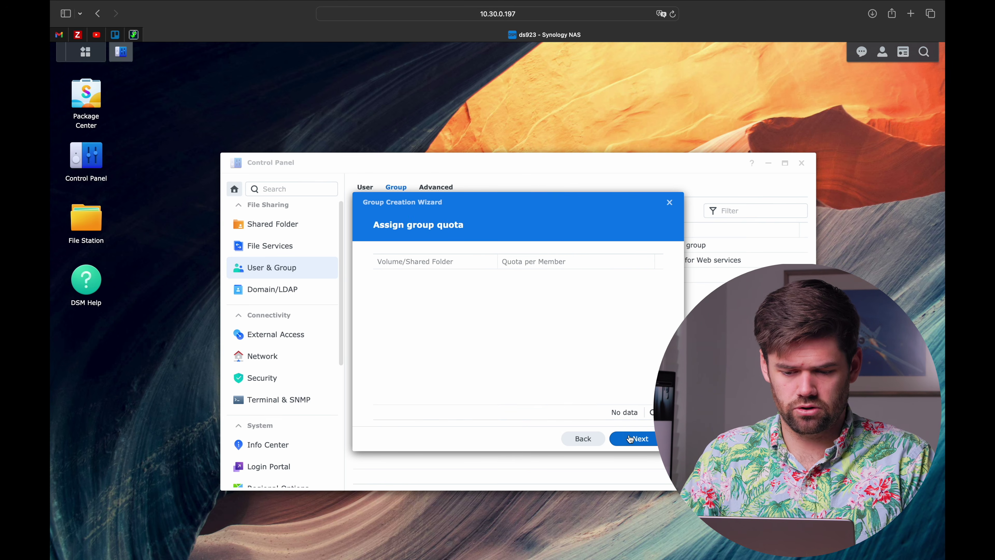
{"action": "left_click", "coordinate": [630, 438]}
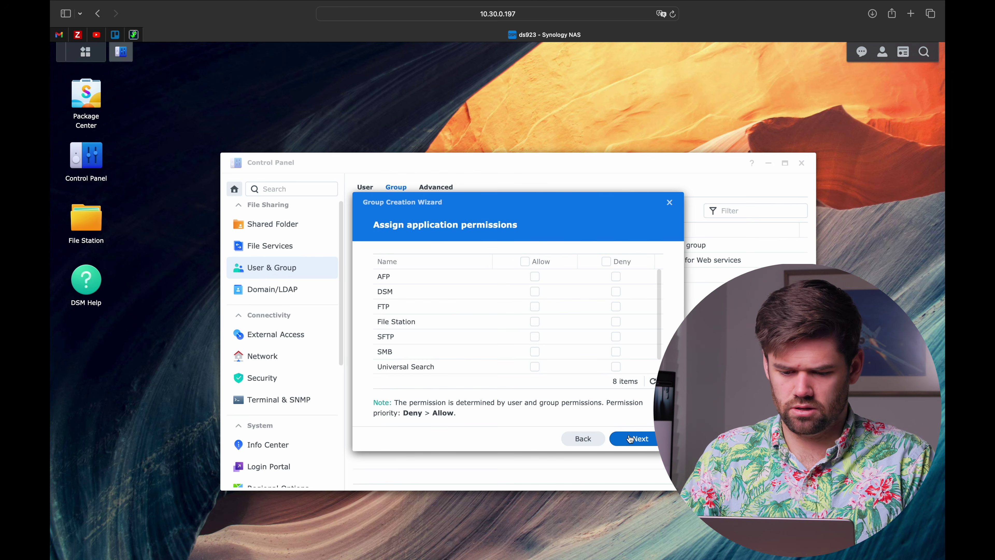
{"action": "left_click", "coordinate": [630, 439]}
{"action": "left_click", "coordinate": [630, 438]}
{"action": "left_click", "coordinate": [630, 438]}
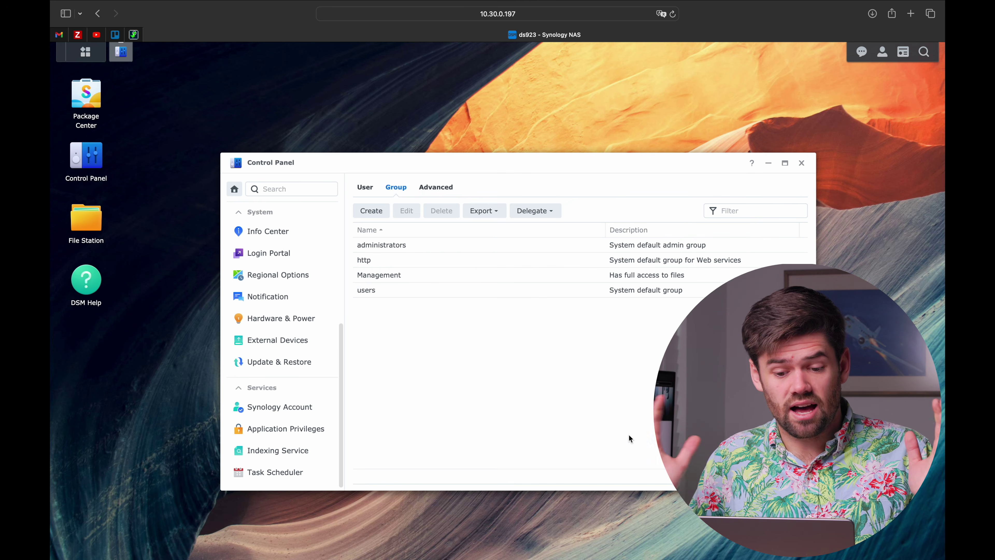
Create group 'HR' described 'Has access to the HR folder', accepting every wizard default
{"action": "left_click", "coordinate": [378, 219]}
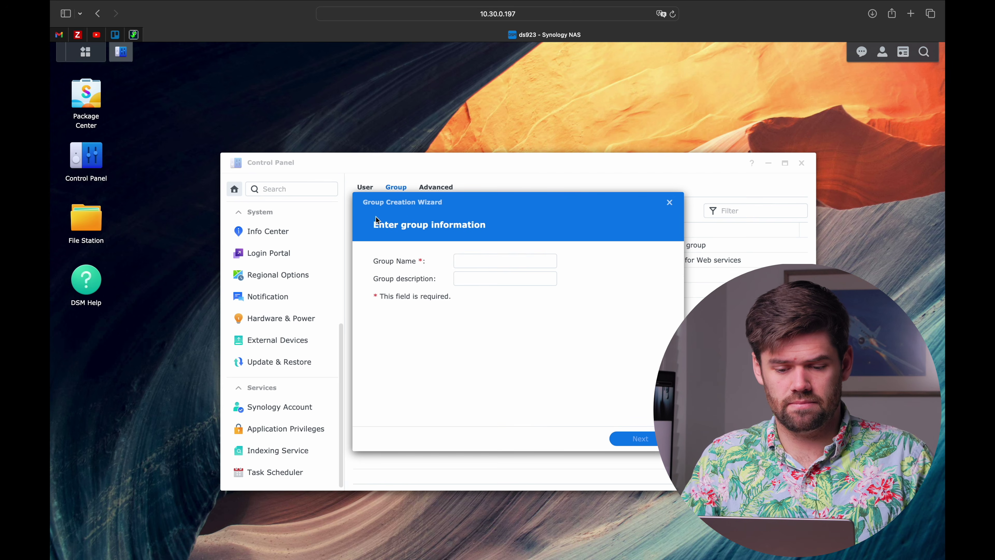
{"action": "type", "text": "HR"}
{"action": "key", "text": "Tab"}
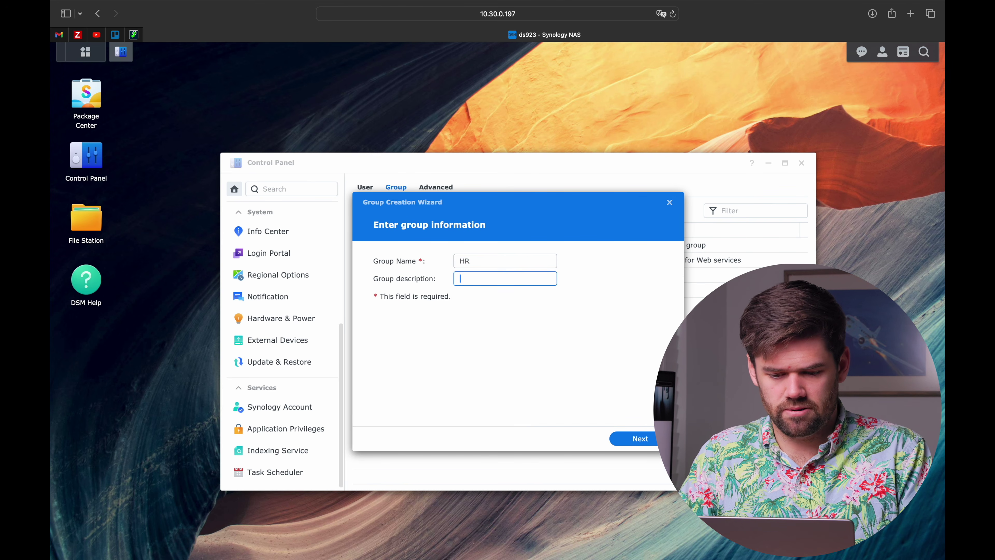
{"action": "type", "text": "Has access to the HR folder"}
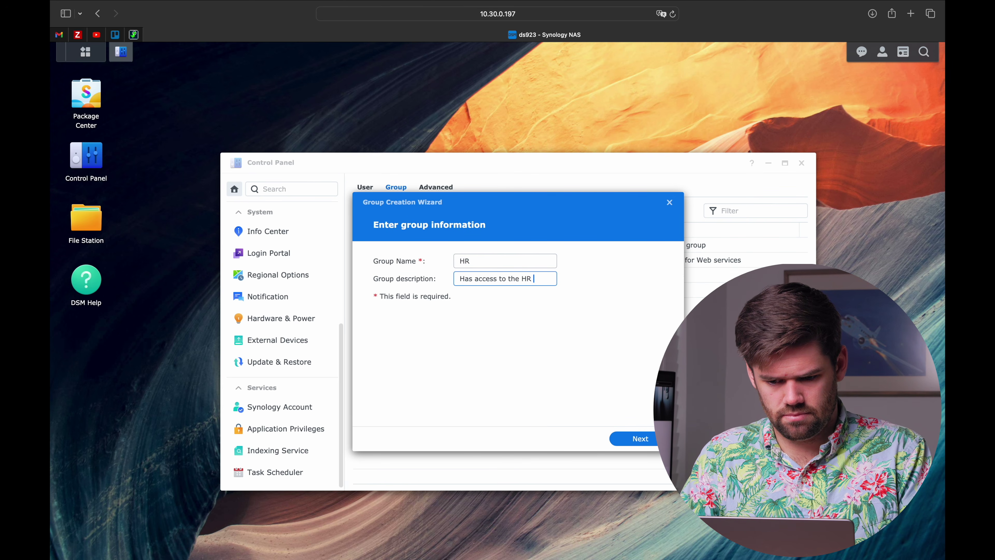
{"action": "left_click", "coordinate": [629, 439]}
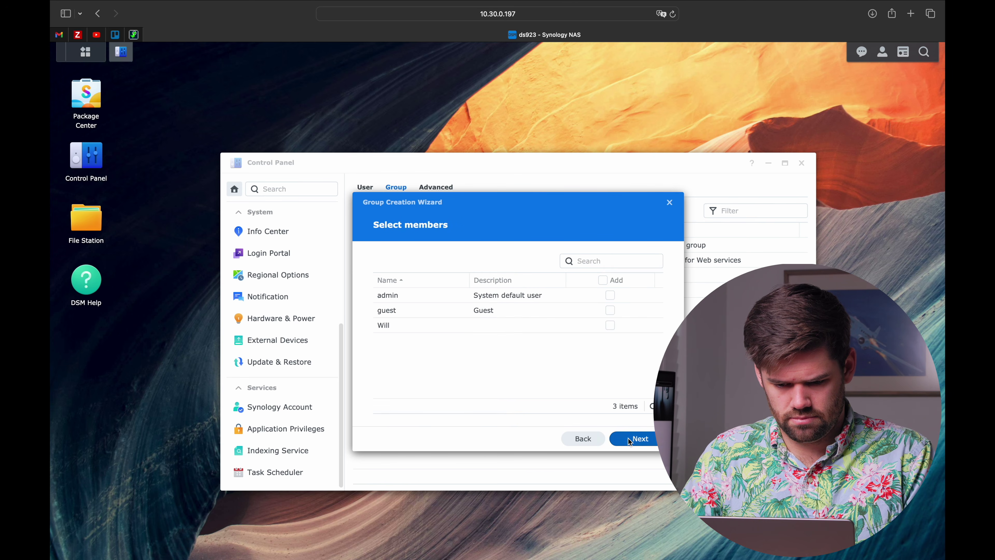
{"action": "left_click", "coordinate": [629, 440]}
{"action": "left_click", "coordinate": [629, 439]}
{"action": "left_click", "coordinate": [628, 439]}
{"action": "left_click", "coordinate": [628, 440]}
{"action": "left_click", "coordinate": [628, 439]}
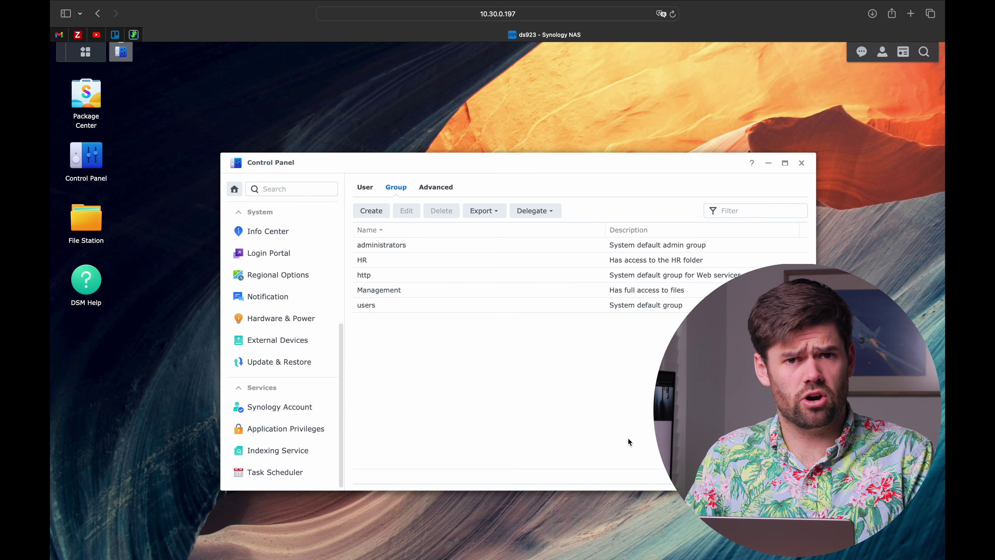
Create group 'Employees' described 'Has access to basic folders', accepting every wizard default
{"action": "left_click", "coordinate": [369, 210]}
{"action": "left_click", "coordinate": [476, 262]}
{"action": "type", "text": "Emplooyees"}
{"action": "key", "text": "Tab"}
{"action": "type", "text": "Has access to basic folders"}
{"action": "left_click", "coordinate": [627, 438]}
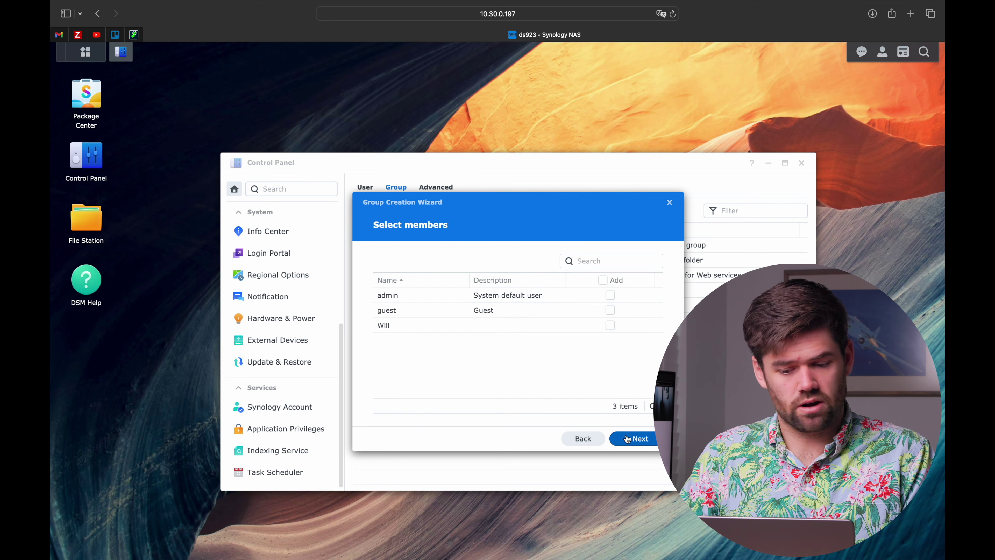
{"action": "left_click", "coordinate": [627, 438]}
{"action": "left_click", "coordinate": [627, 438]}
{"action": "left_click", "coordinate": [627, 439]}
{"action": "left_click", "coordinate": [627, 438]}
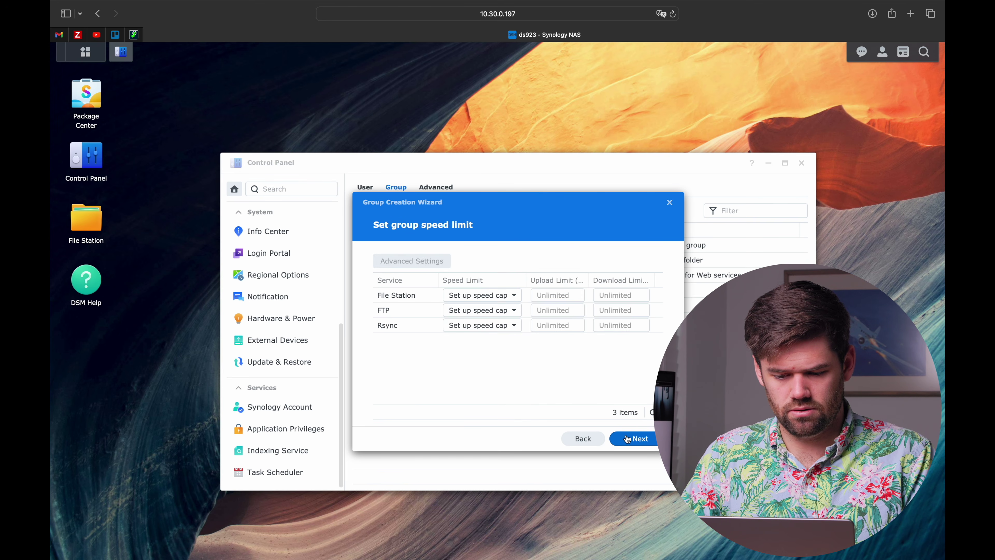
{"action": "left_click", "coordinate": [627, 438]}
{"action": "left_click", "coordinate": [627, 438]}
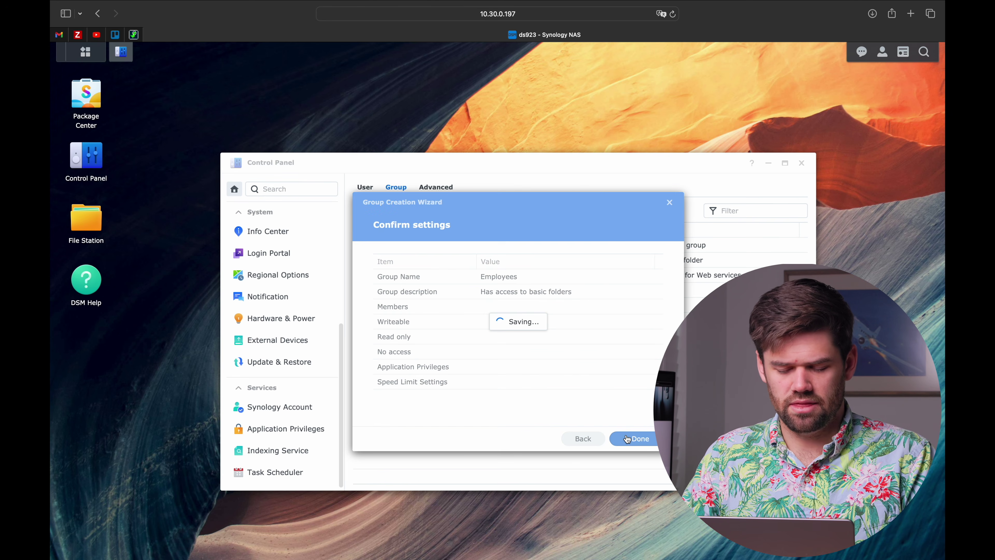
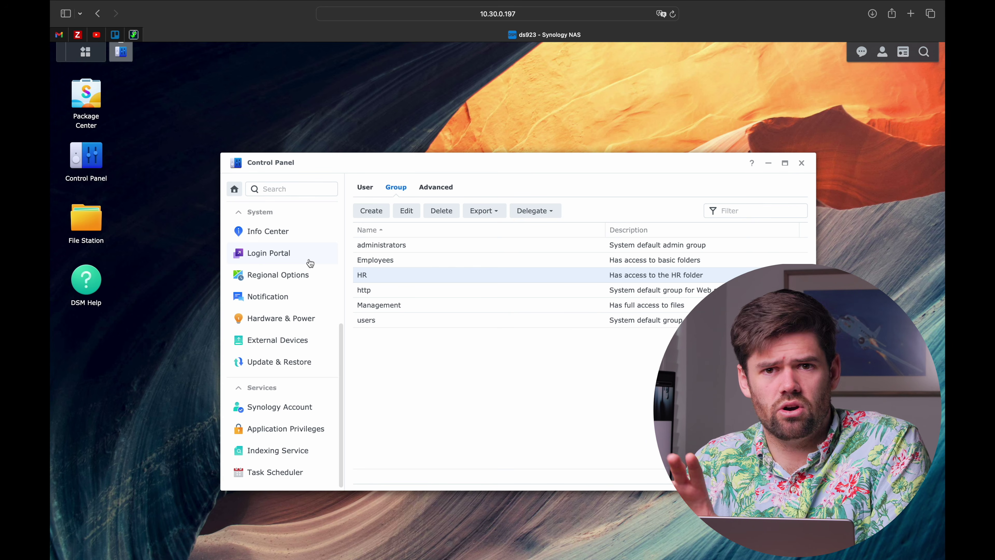
Select the Management group in the group list next to Employees and HR
{"action": "left_click", "coordinate": [404, 306]}
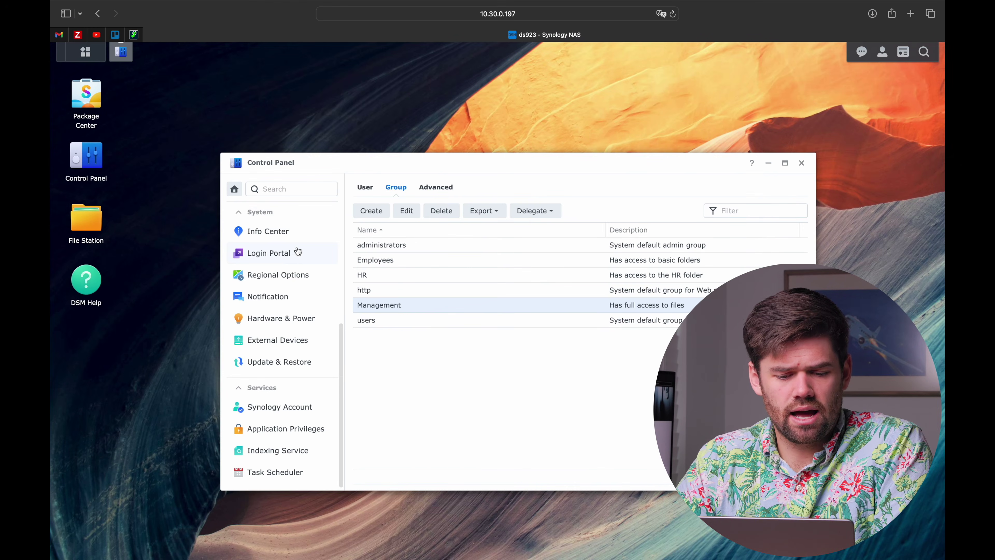
{"action": "scroll", "coordinate": [298, 251], "scroll_direction": "up", "scroll_amount": 5}
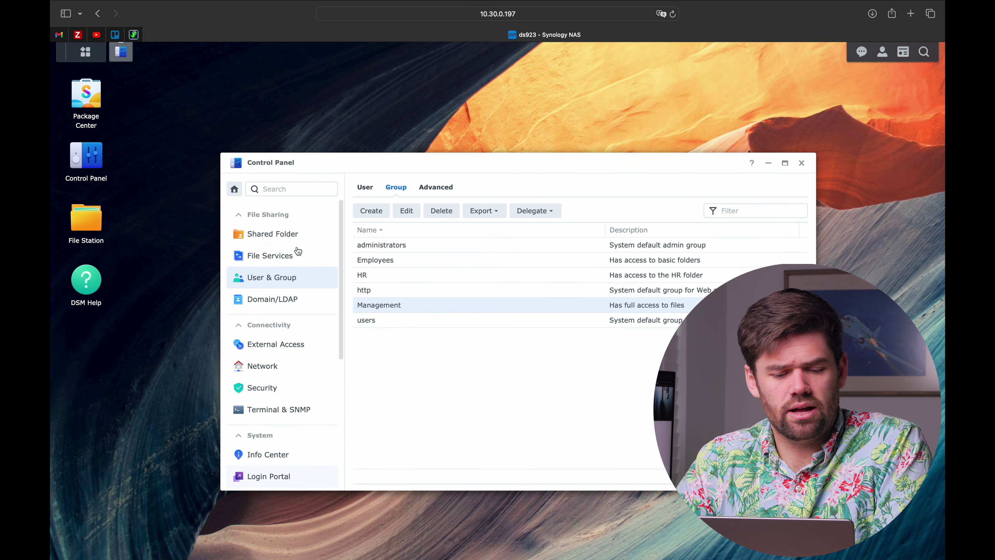
Start a shared folder 'S-DRIVE' described 'General company share, all employees have access', recycle bin open to all
{"action": "left_click", "coordinate": [300, 224]}
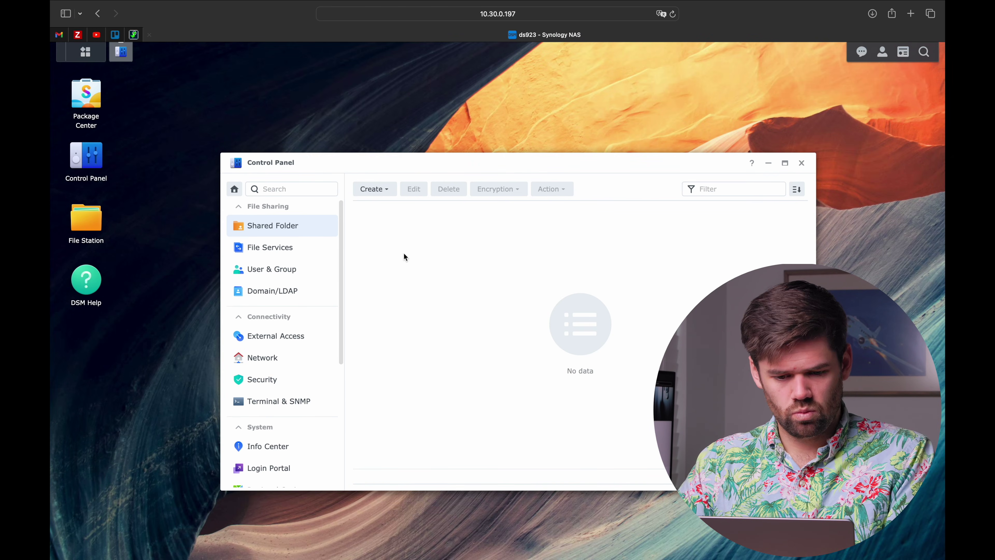
{"action": "left_click", "coordinate": [381, 190]}
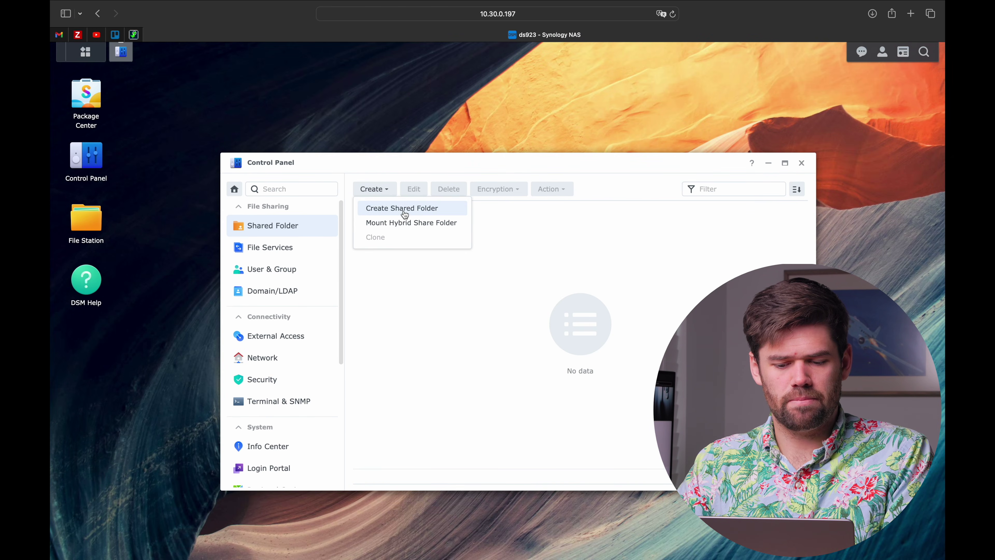
{"action": "left_click", "coordinate": [402, 210]}
{"action": "left_click", "coordinate": [523, 239]}
{"action": "type", "text": "S"}
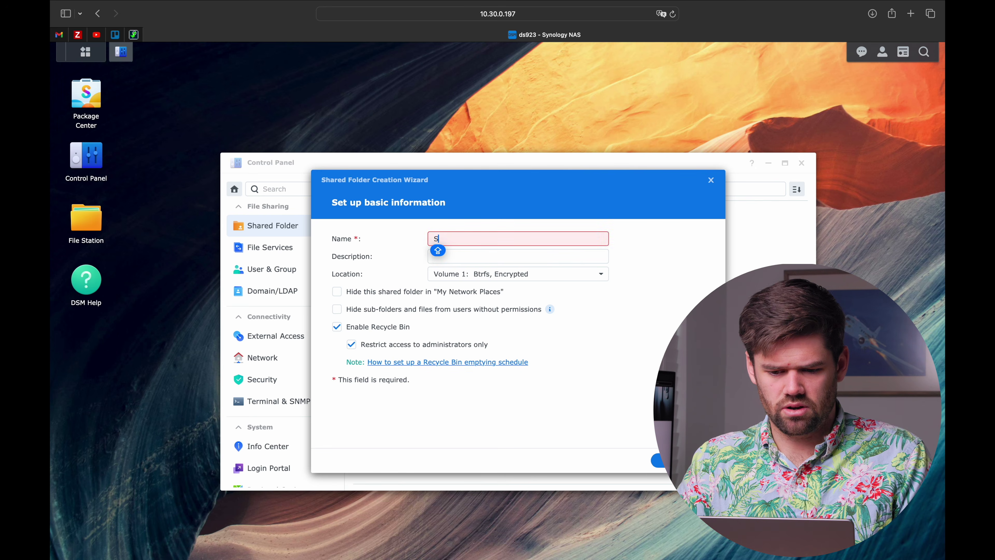
{"action": "type", "text": "-DRIVE"}
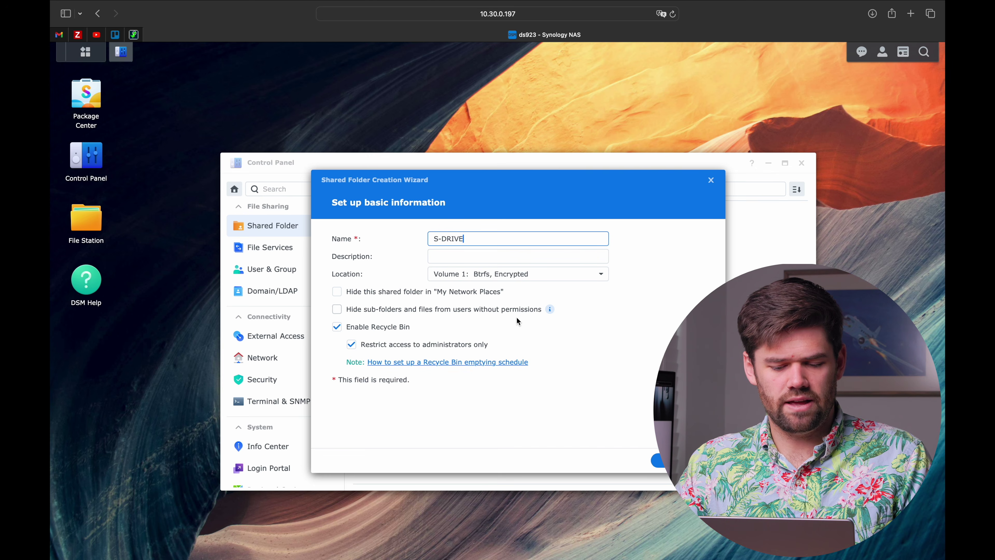
{"action": "left_click", "coordinate": [395, 346]}
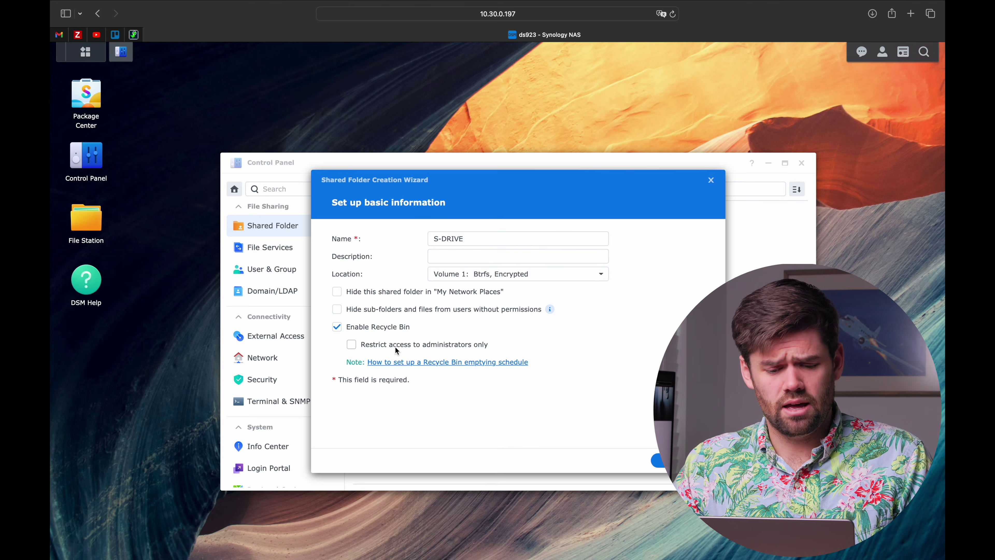
{"action": "left_click", "coordinate": [451, 256]}
{"action": "type", "text": "General company share, all "}
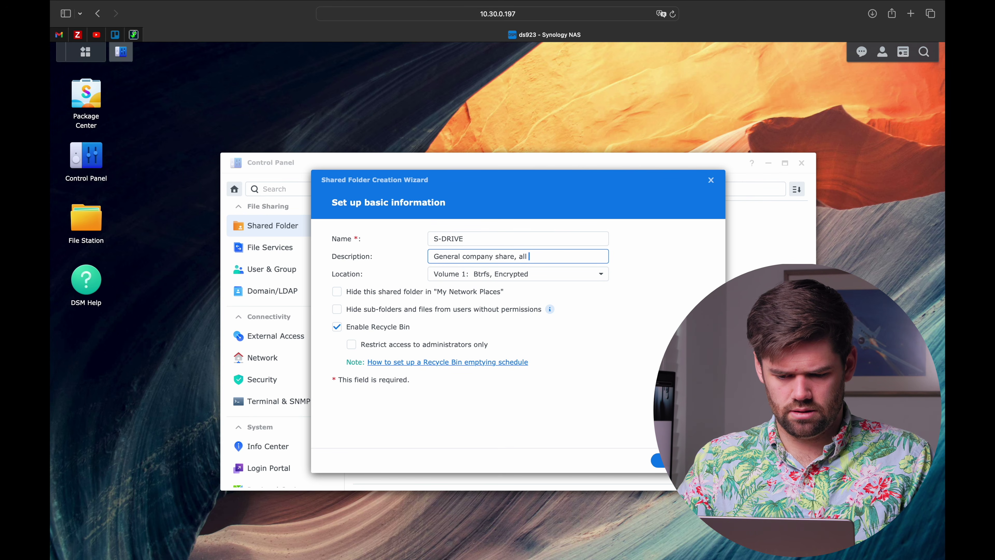
{"action": "type", "text": "employees have access"}
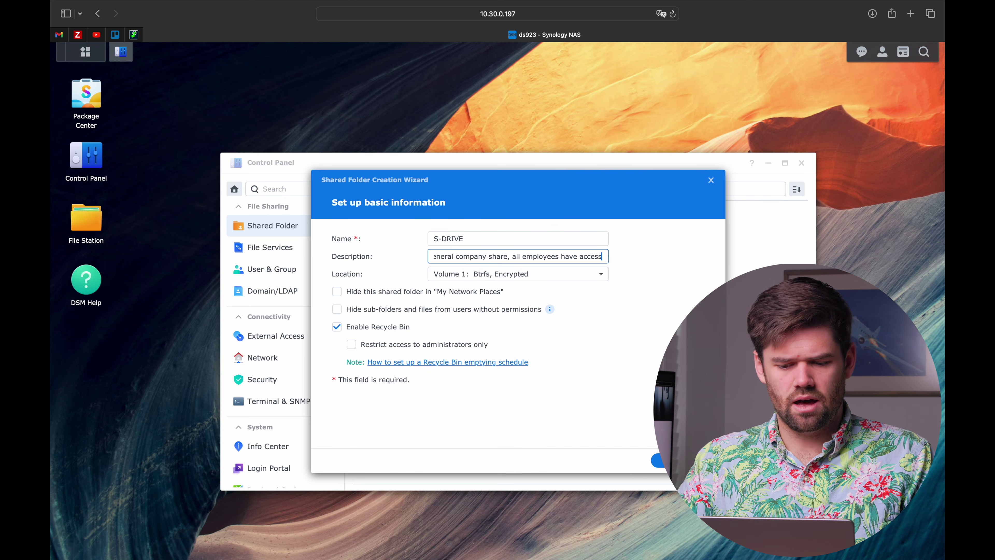
{"action": "triple_click", "coordinate": [451, 256]}
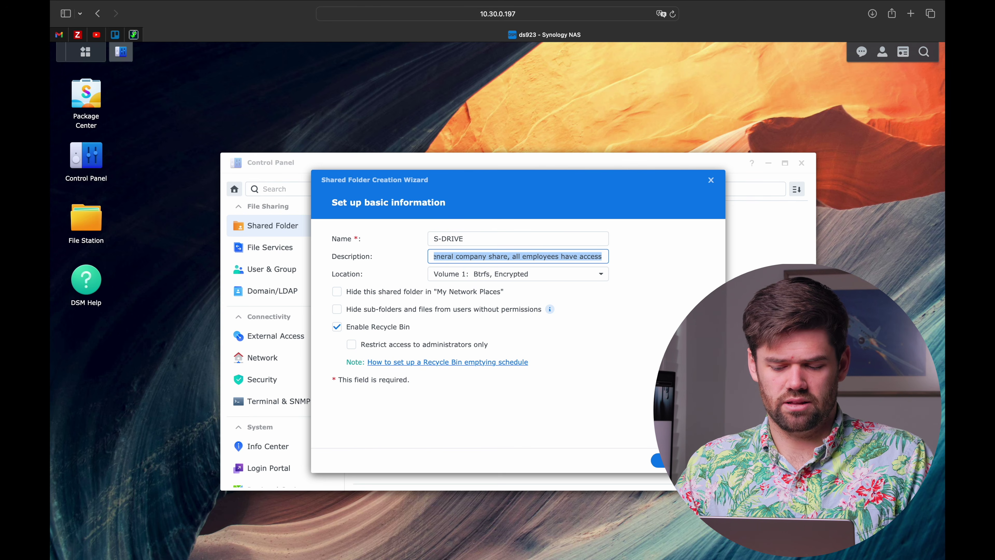
Enable data checksum for S-DRIVE and confirm the folder creation
{"action": "left_click", "coordinate": [658, 461]}
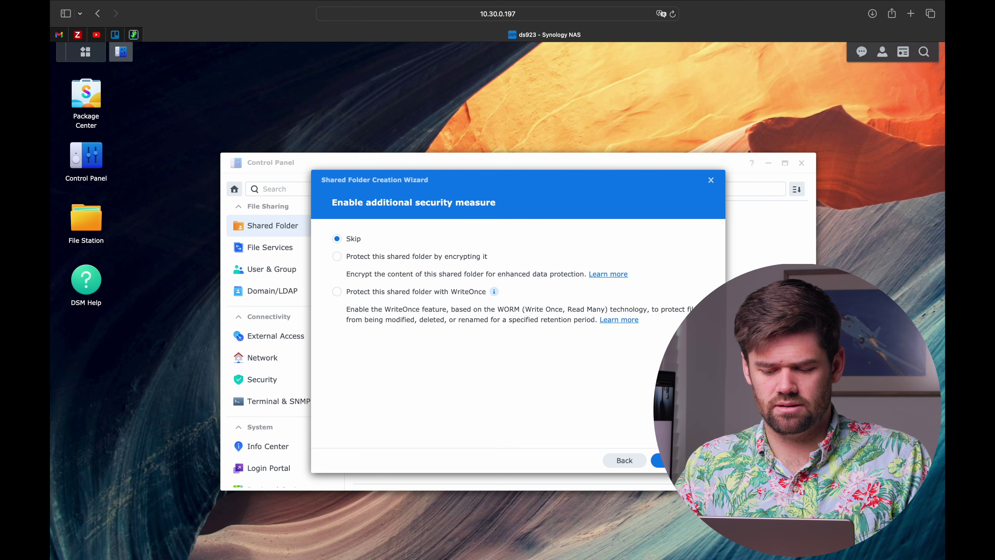
{"action": "left_click", "coordinate": [658, 460]}
{"action": "left_click", "coordinate": [368, 238]}
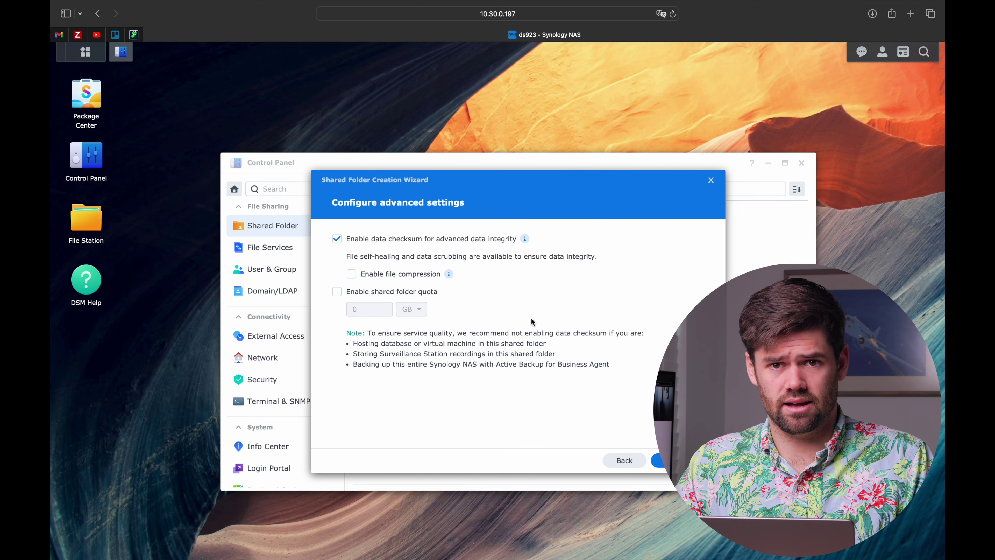
{"action": "left_click", "coordinate": [660, 461]}
{"action": "left_click", "coordinate": [660, 461]}
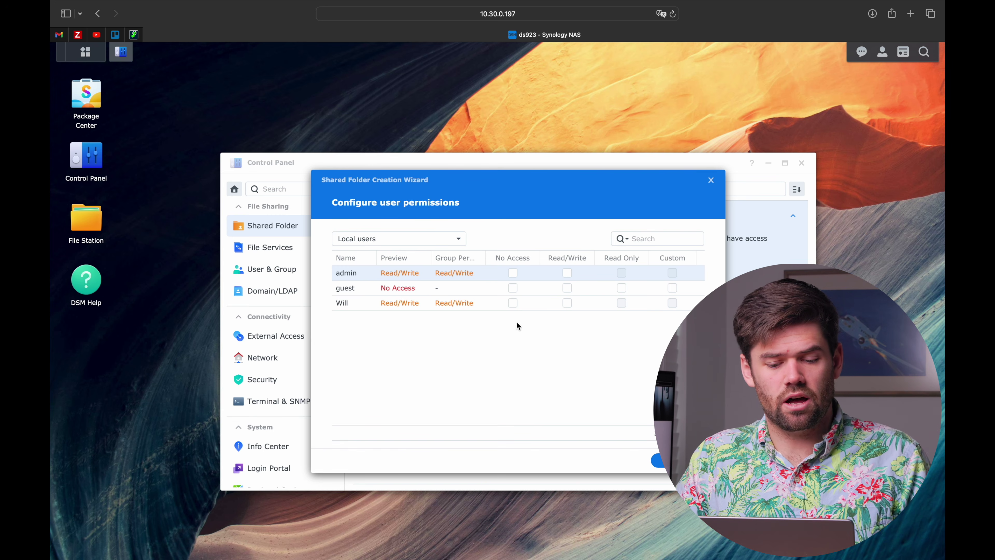
List local groups and grant Read/Write on S-DRIVE to Employees, HR and Management
{"action": "left_click", "coordinate": [432, 239]}
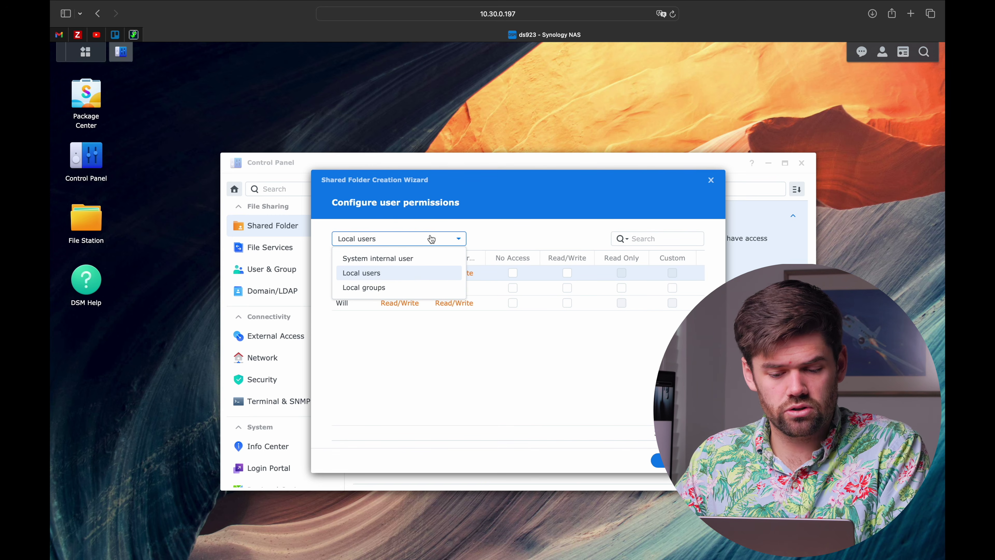
{"action": "left_click", "coordinate": [417, 291]}
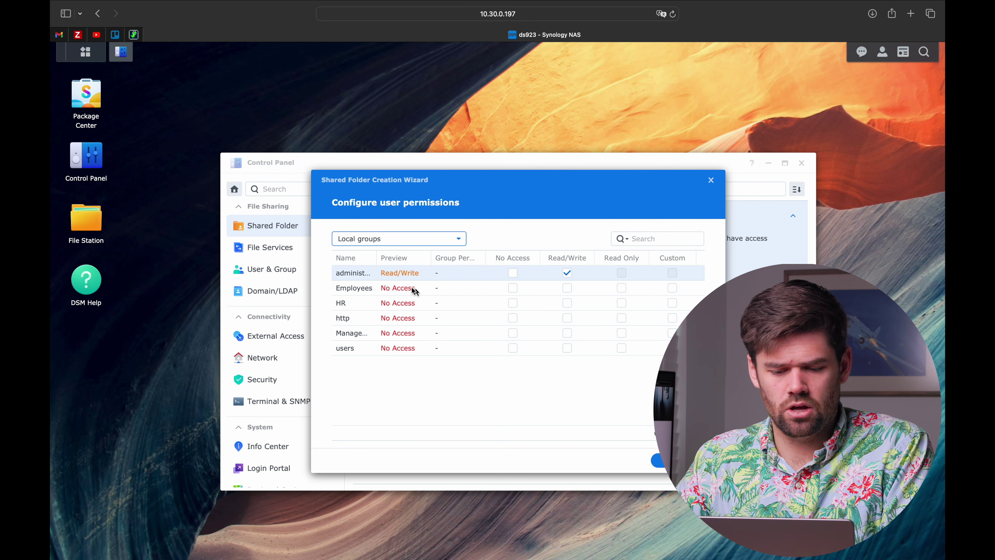
{"action": "left_click_drag", "start_coordinate": [379, 255], "coordinate": [402, 257]}
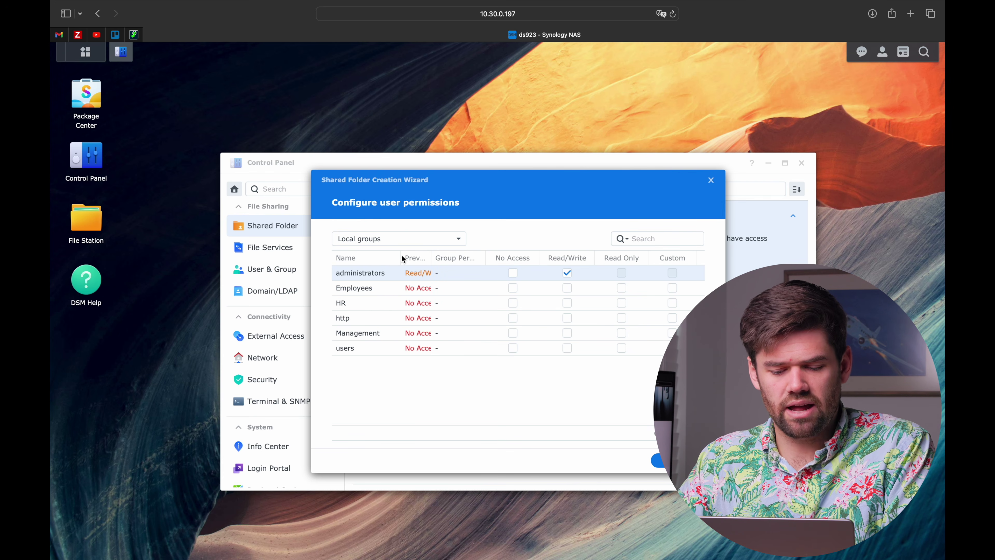
{"action": "left_click", "coordinate": [569, 290]}
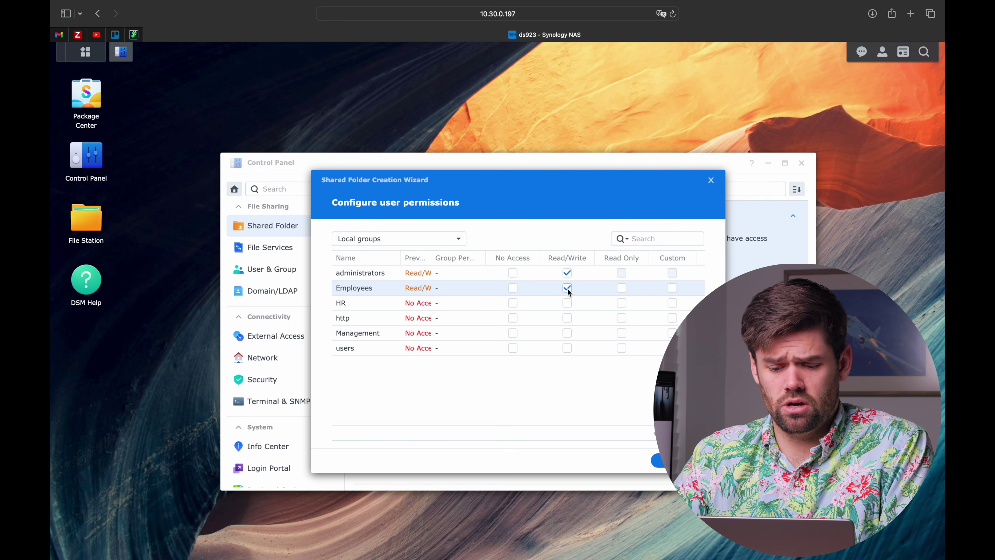
{"action": "left_click", "coordinate": [567, 304]}
{"action": "left_click", "coordinate": [571, 333]}
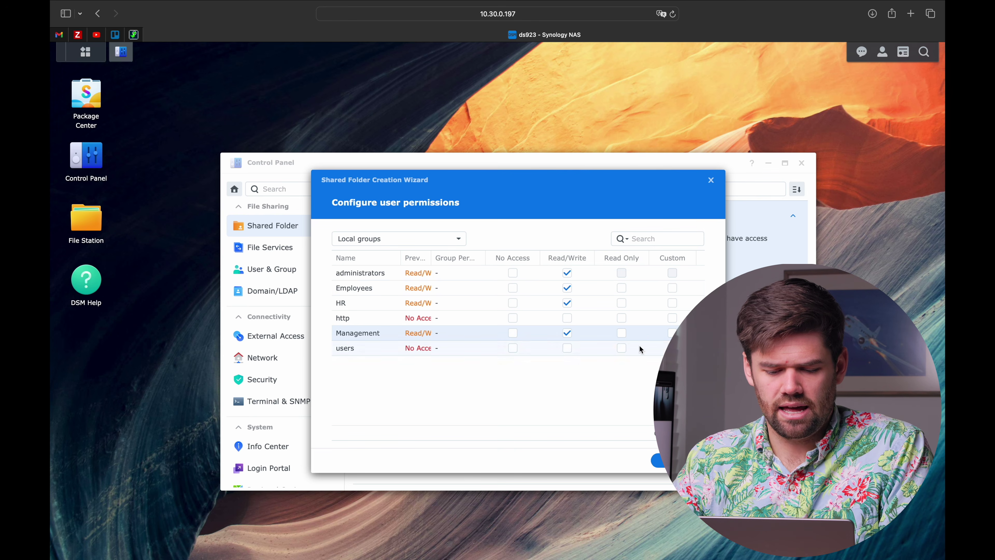
{"action": "left_click", "coordinate": [567, 302]}
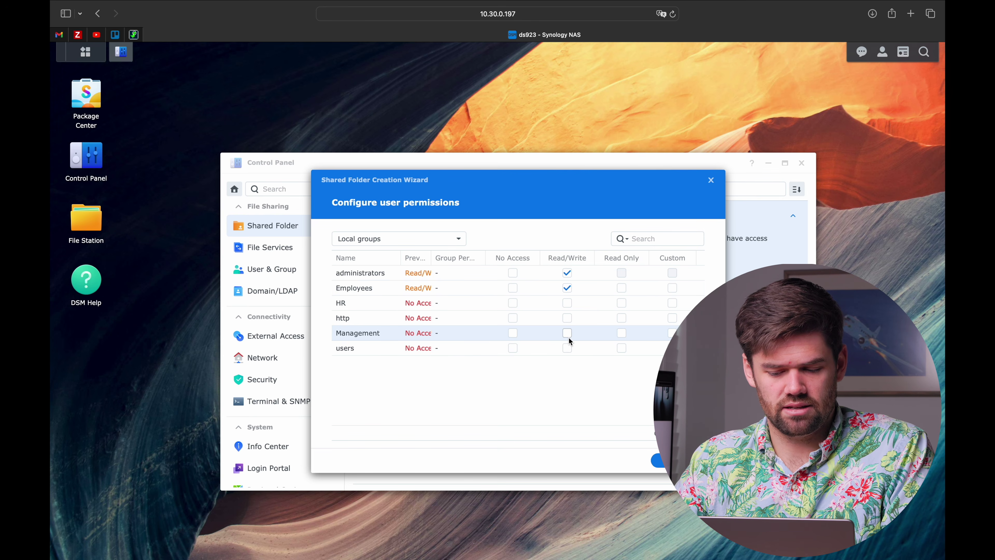
{"action": "left_click", "coordinate": [569, 306]}
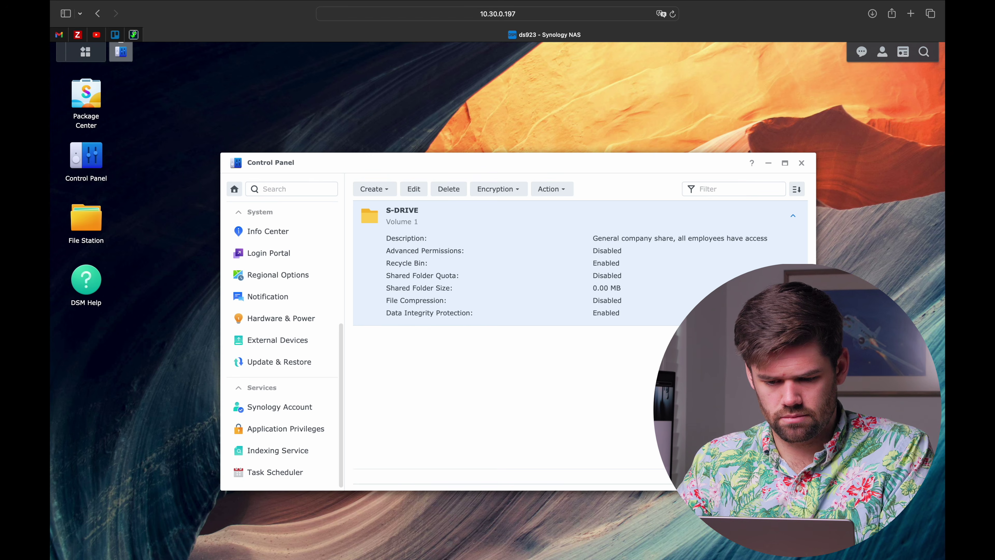
Create a shared folder 'HR' described 'HR protected Drive' with default security and advanced settings
{"action": "left_click", "coordinate": [370, 189]}
{"action": "left_click", "coordinate": [398, 211]}
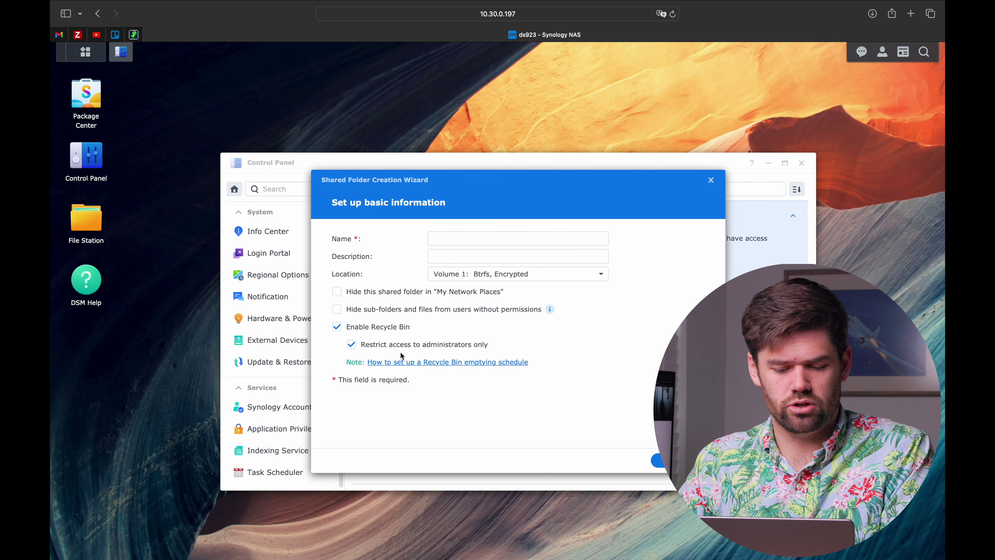
{"action": "left_click", "coordinate": [476, 241]}
{"action": "type", "text": "HR"}
{"action": "key", "text": "Tab"}
{"action": "type", "text": "HR "}
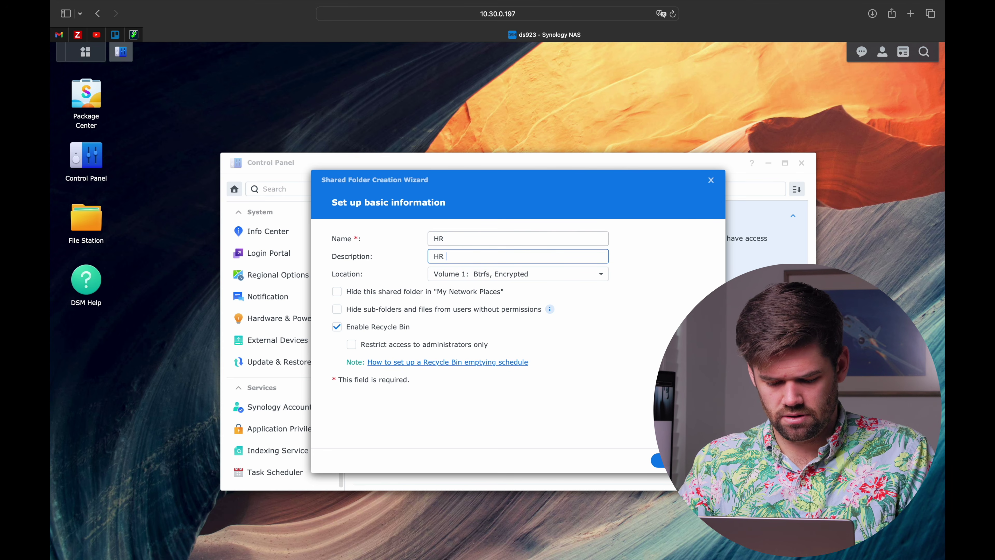
{"action": "type", "text": "protected Drive"}
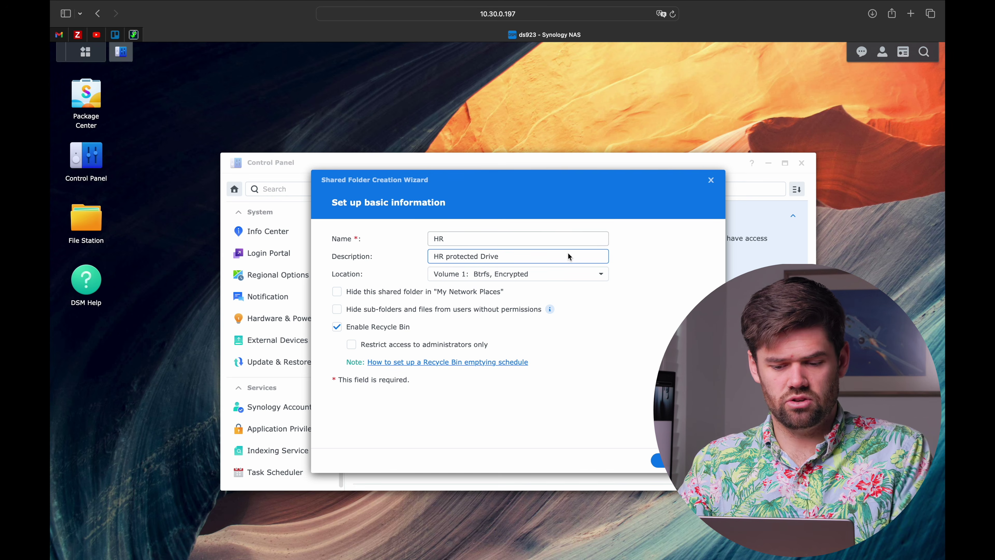
{"action": "key", "text": "Return"}
{"action": "key", "text": "Return"}
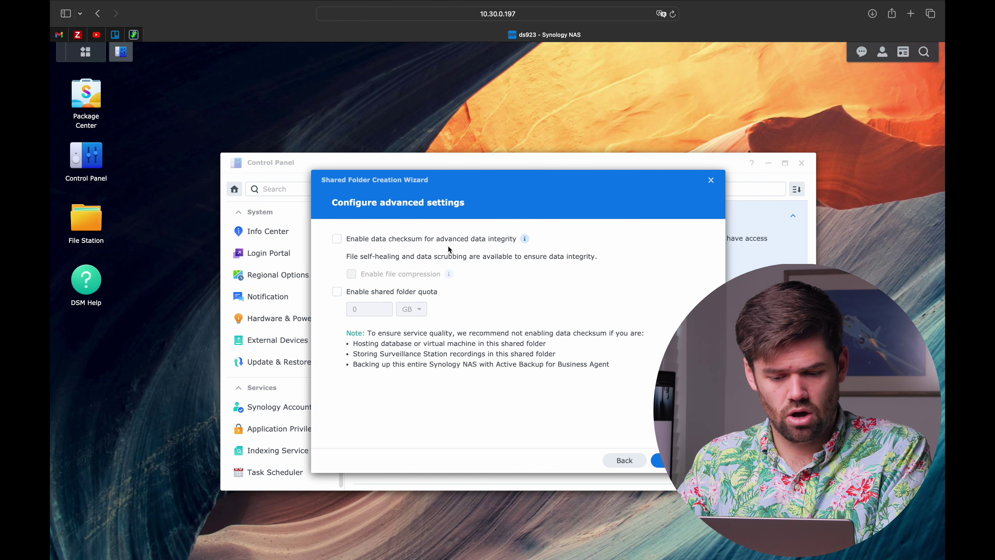
{"action": "key", "text": "Return"}
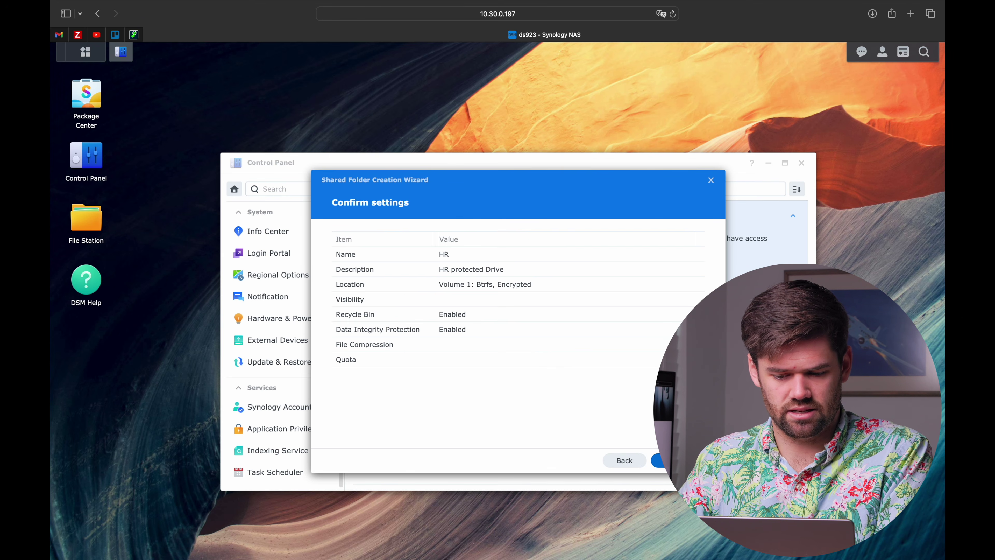
{"action": "key", "text": "Return"}
Grant the HR and Management local groups Read/Write on the HR folder
{"action": "left_click", "coordinate": [408, 240]}
{"action": "left_click", "coordinate": [400, 286]}
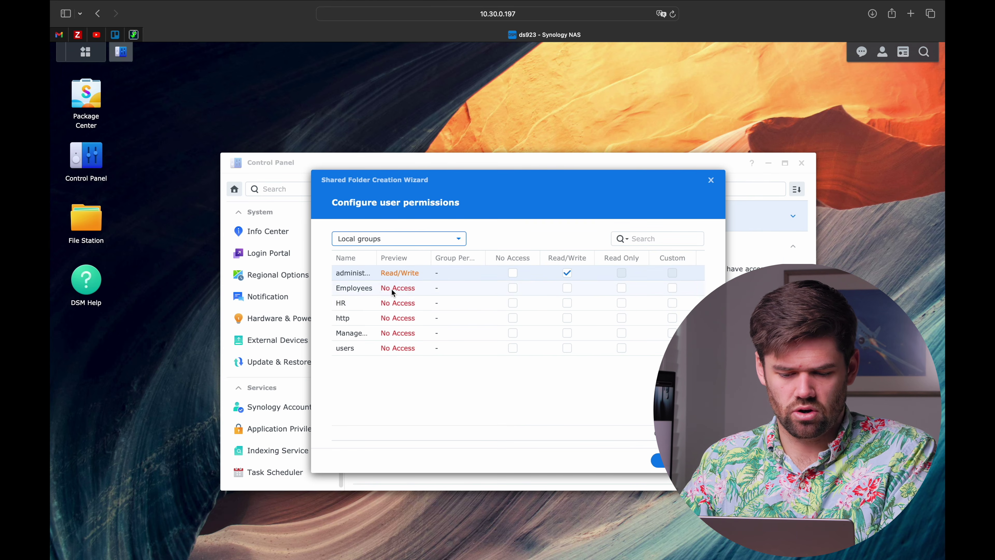
{"action": "left_click", "coordinate": [567, 303]}
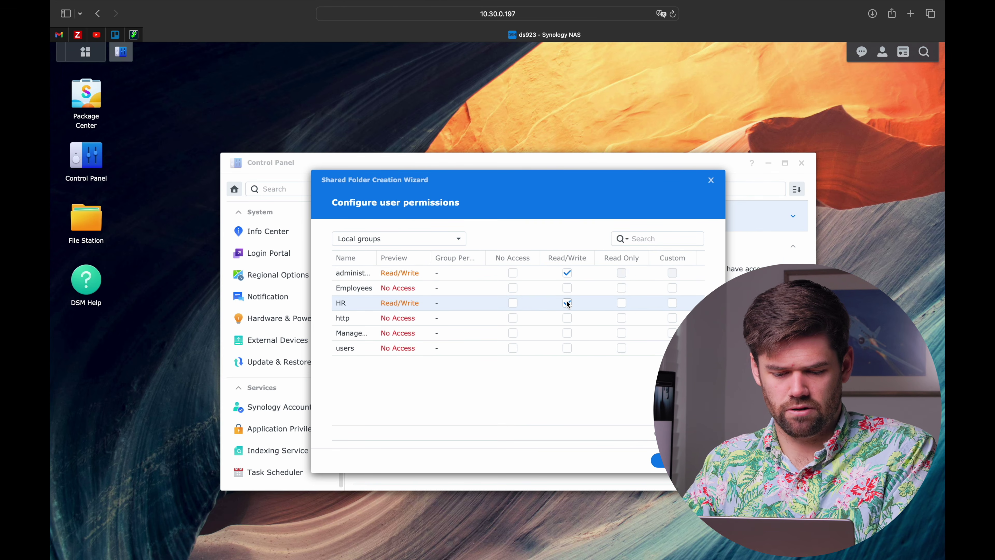
{"action": "left_click", "coordinate": [568, 333]}
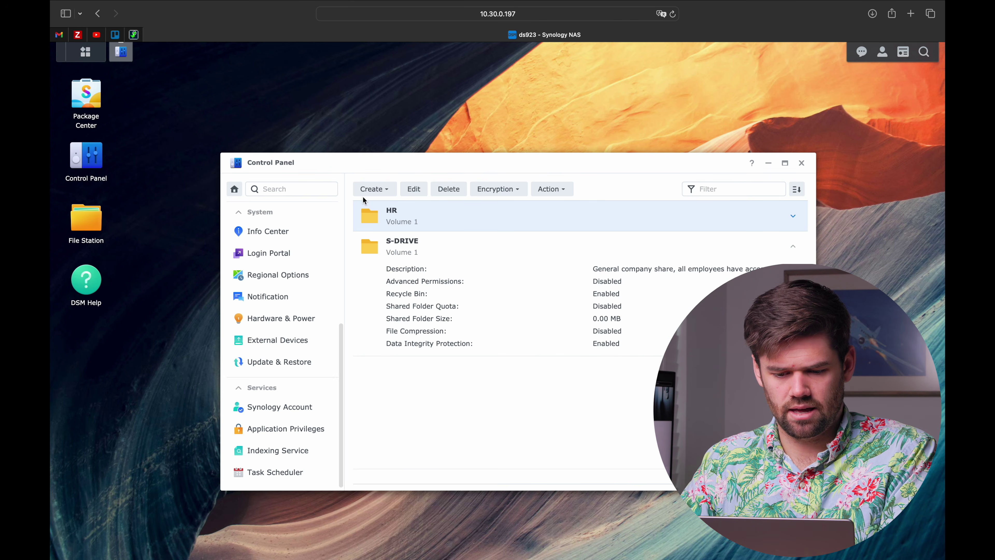
Start a shared folder 'Management' described 'Protect files, only management have access', fixing the typos
{"action": "left_click", "coordinate": [371, 190]}
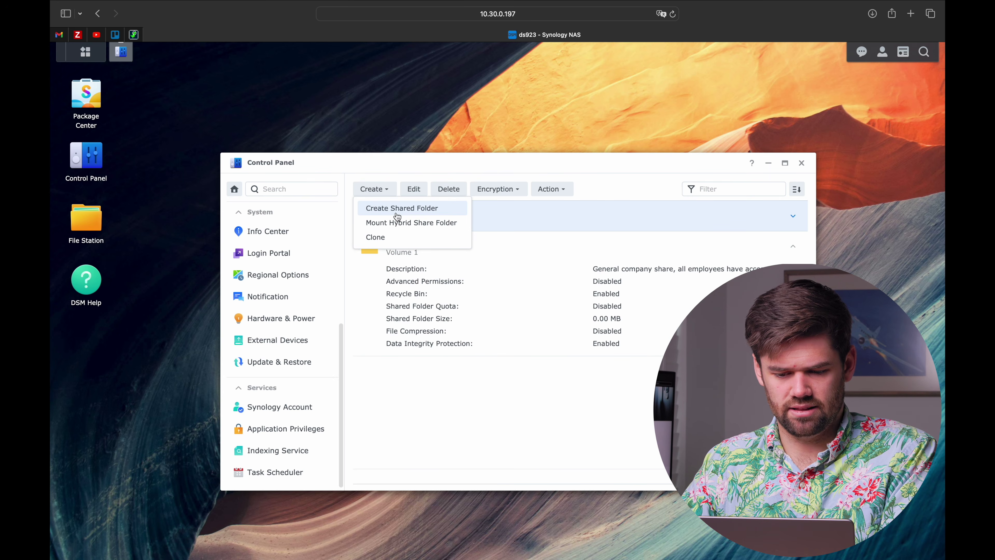
{"action": "left_click", "coordinate": [402, 208]}
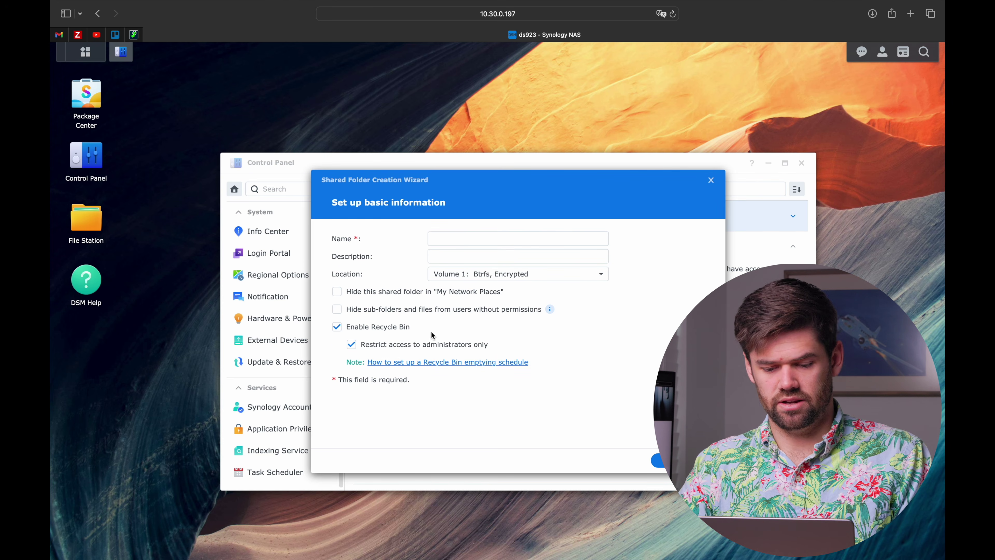
{"action": "left_click", "coordinate": [462, 238]}
{"action": "type", "text": "Managment"}
{"action": "key", "text": "Tab"}
{"action": "right_click", "coordinate": [462, 237]}
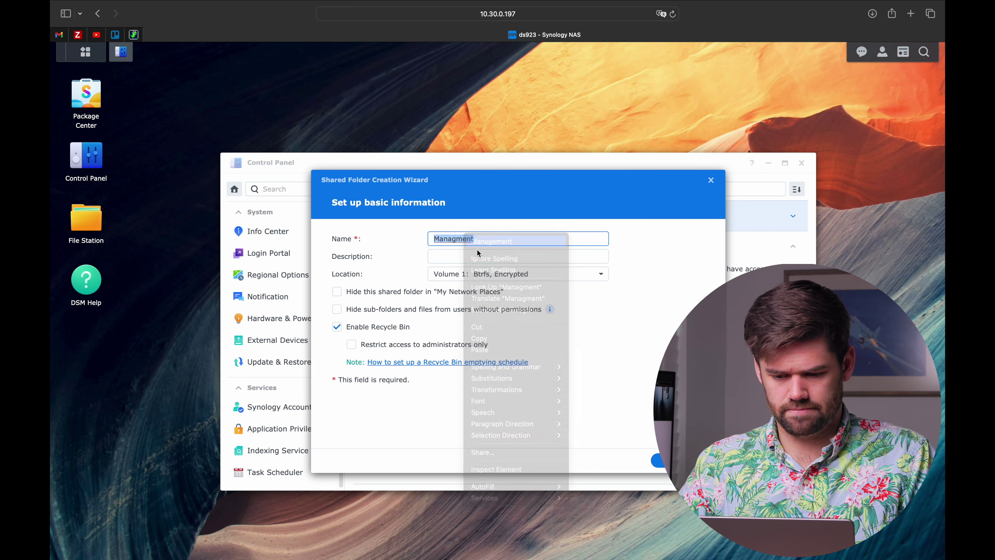
{"action": "left_click", "coordinate": [490, 240]}
{"action": "type", "text": "Proect"}
{"action": "key", "text": "BackSpace"}
{"action": "key", "text": "BackSpace"}
{"action": "key", "text": "BackSpace"}
{"action": "type", "text": "tect files, only "}
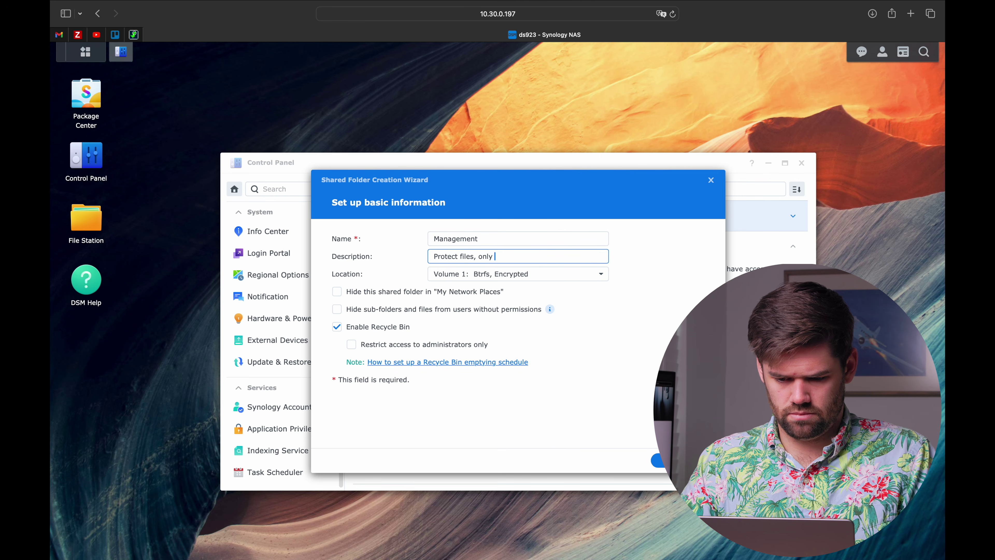
{"action": "type", "text": "managment have access"}
{"action": "right_click", "coordinate": [506, 256]}
{"action": "left_click", "coordinate": [533, 263]}
{"action": "left_click", "coordinate": [579, 257]}
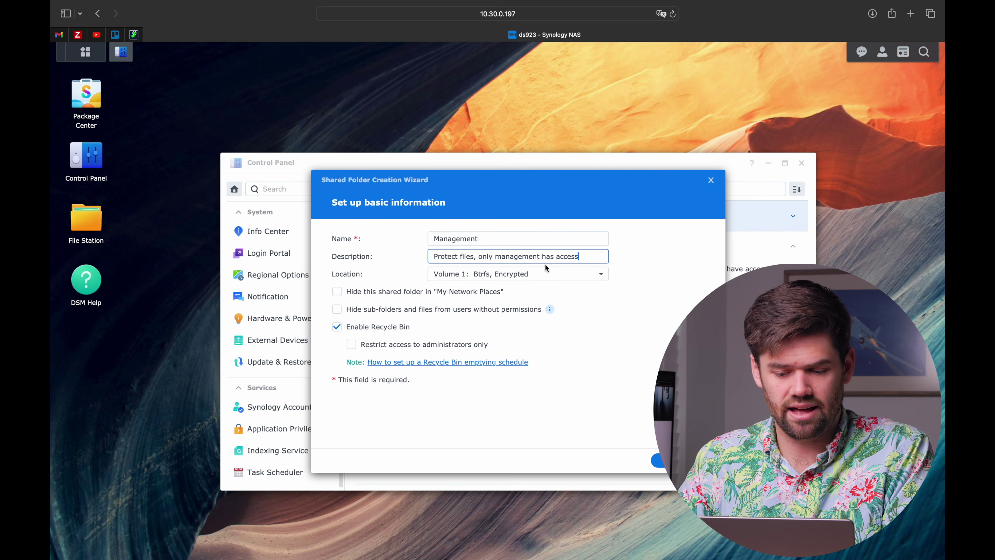
Create the Management folder with default settings and give the Management group Read/Write
{"action": "left_click", "coordinate": [677, 460]}
{"action": "left_click", "coordinate": [666, 460]}
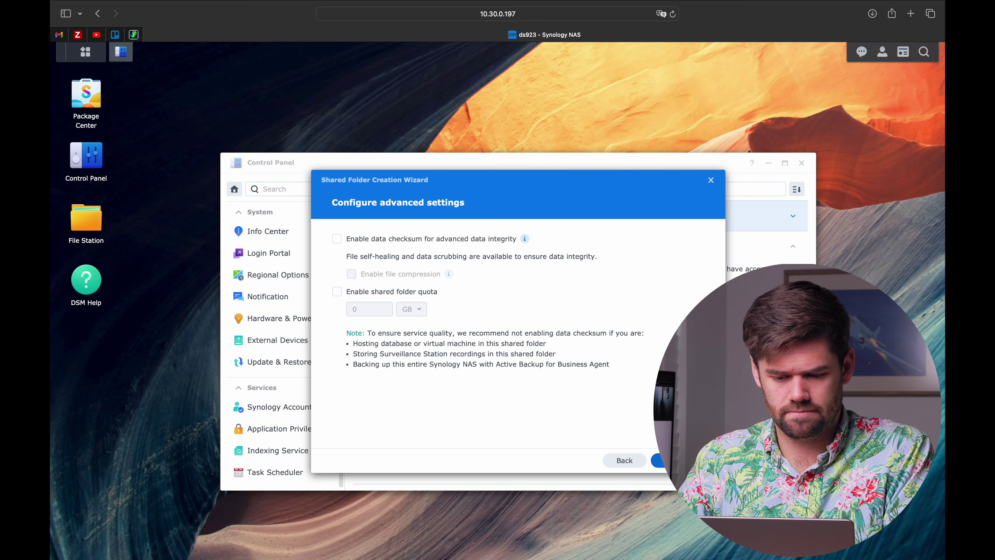
{"action": "left_click", "coordinate": [677, 461]}
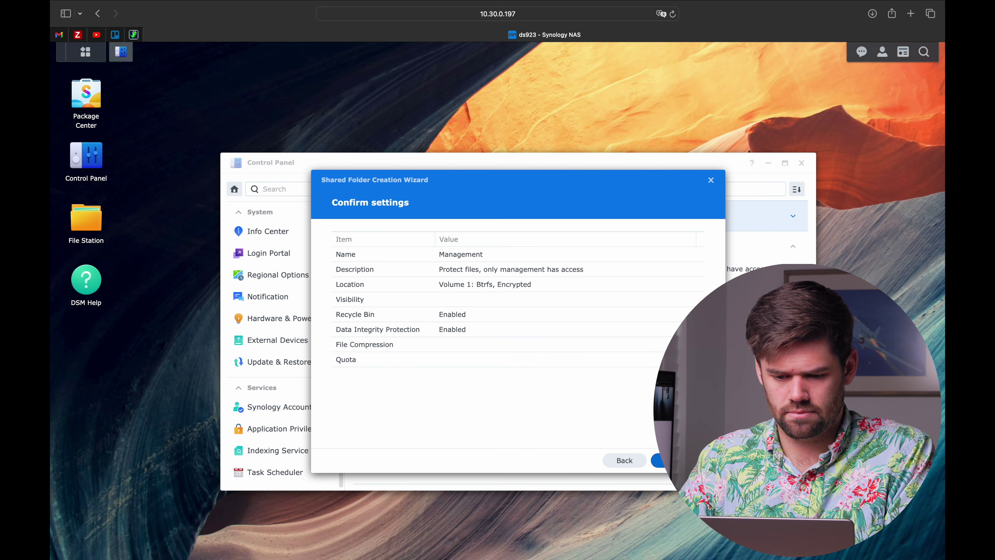
{"action": "left_click", "coordinate": [666, 460]}
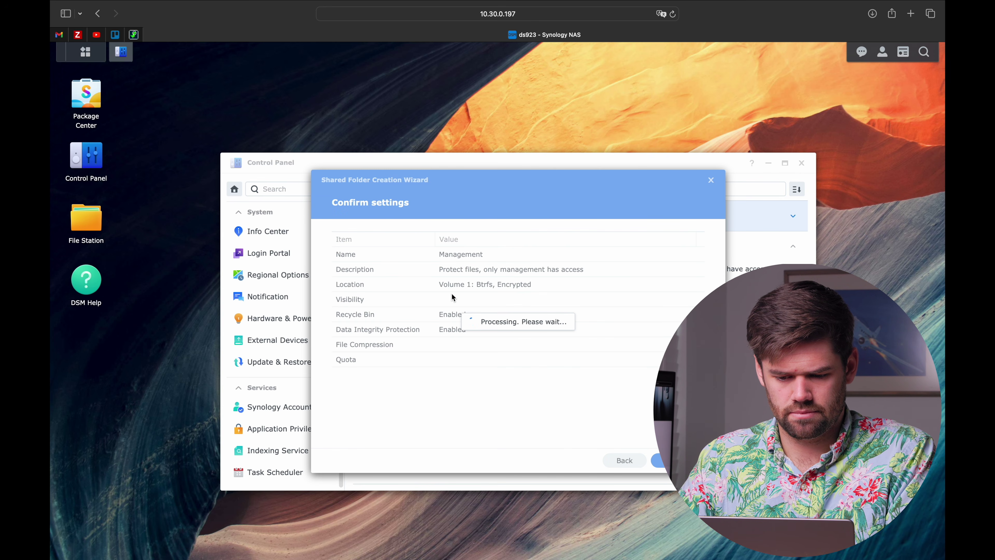
{"action": "left_click", "coordinate": [452, 241]}
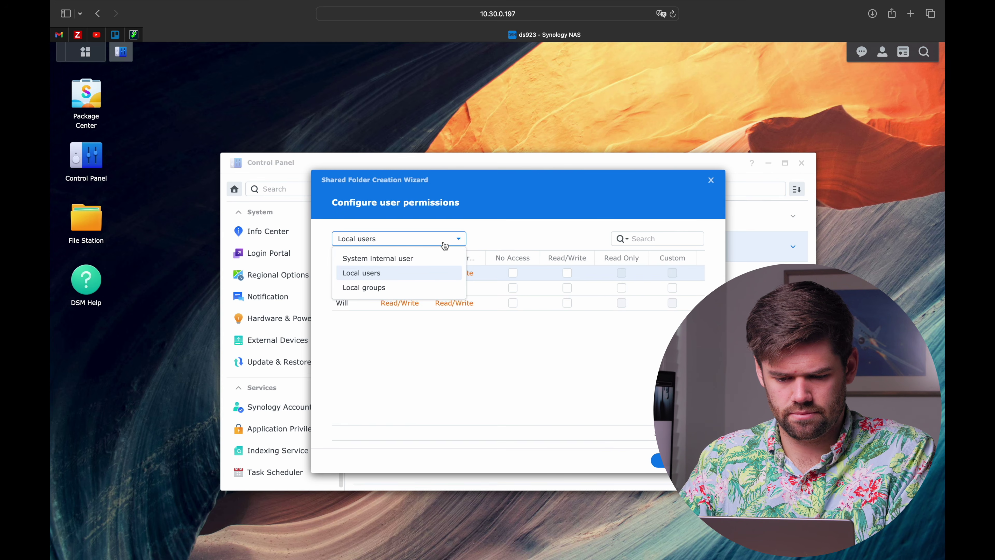
{"action": "left_click", "coordinate": [400, 290]}
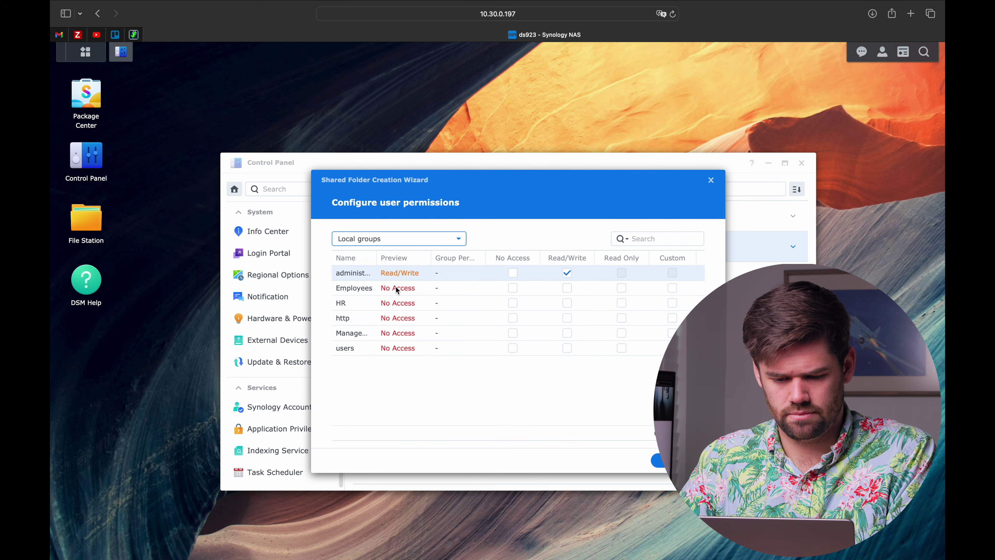
{"action": "left_click", "coordinate": [567, 333]}
{"action": "left_click", "coordinate": [663, 460]}
{"action": "left_click", "coordinate": [456, 349]}
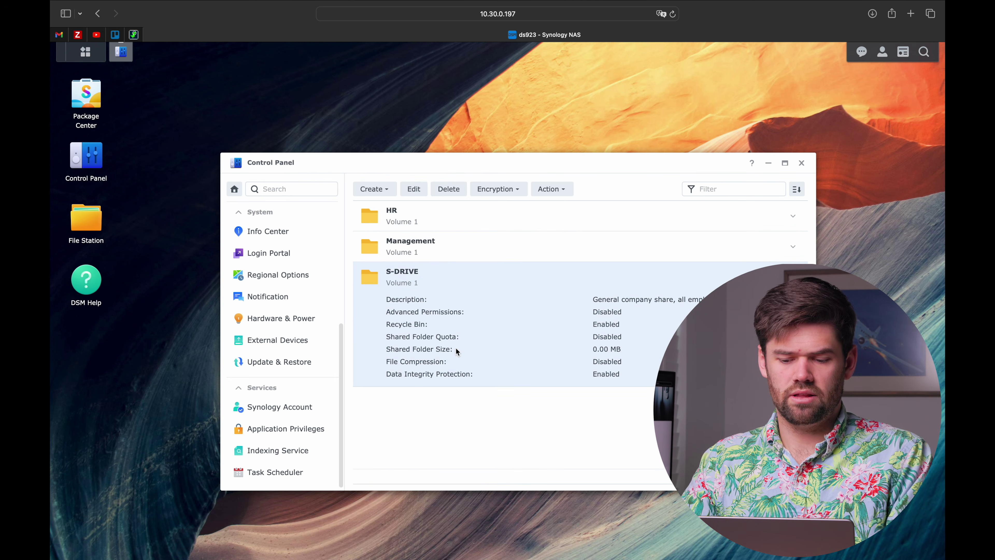
{"action": "left_click", "coordinate": [464, 226]}
{"action": "left_click", "coordinate": [442, 238]}
{"action": "left_click", "coordinate": [413, 189]}
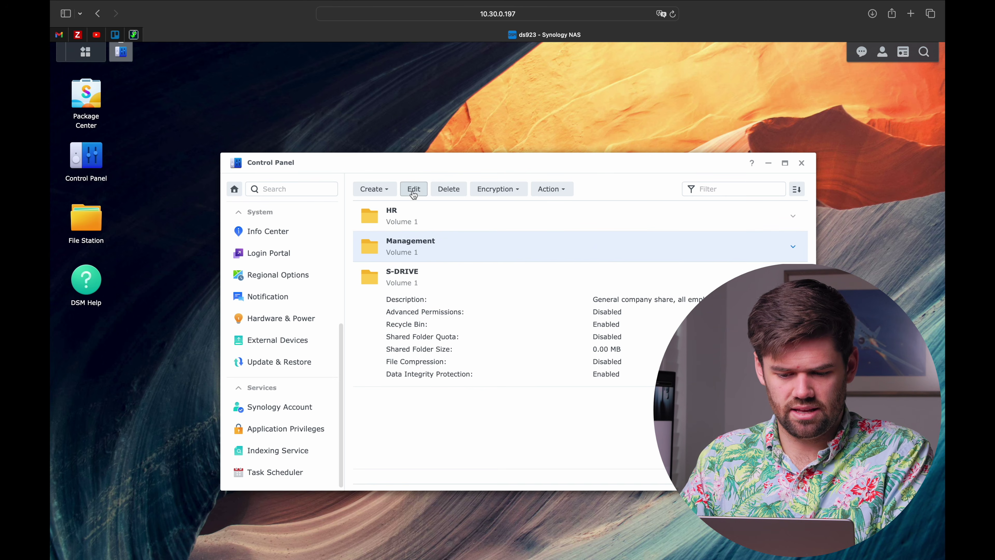
{"action": "left_click", "coordinate": [479, 205]}
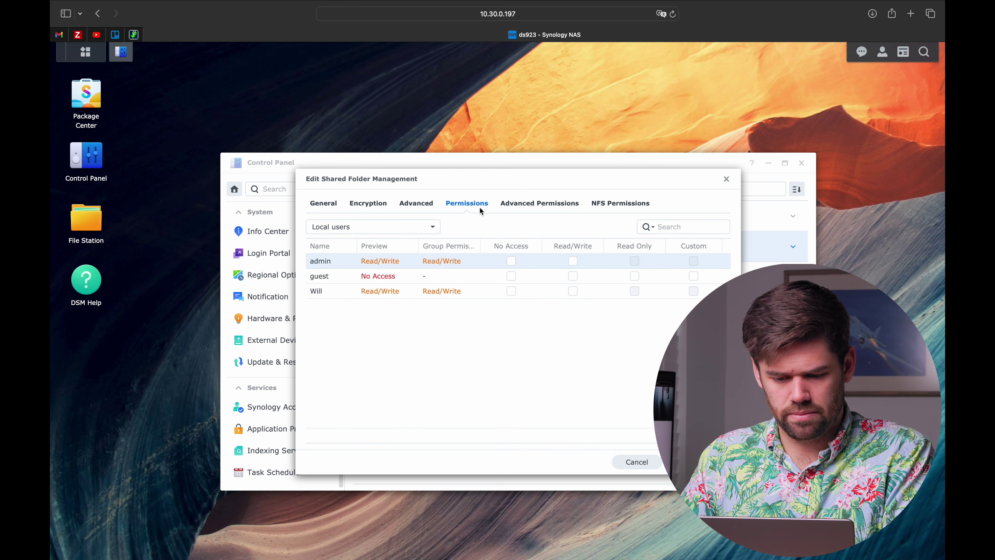
{"action": "left_click", "coordinate": [422, 227]}
{"action": "left_click", "coordinate": [386, 275]}
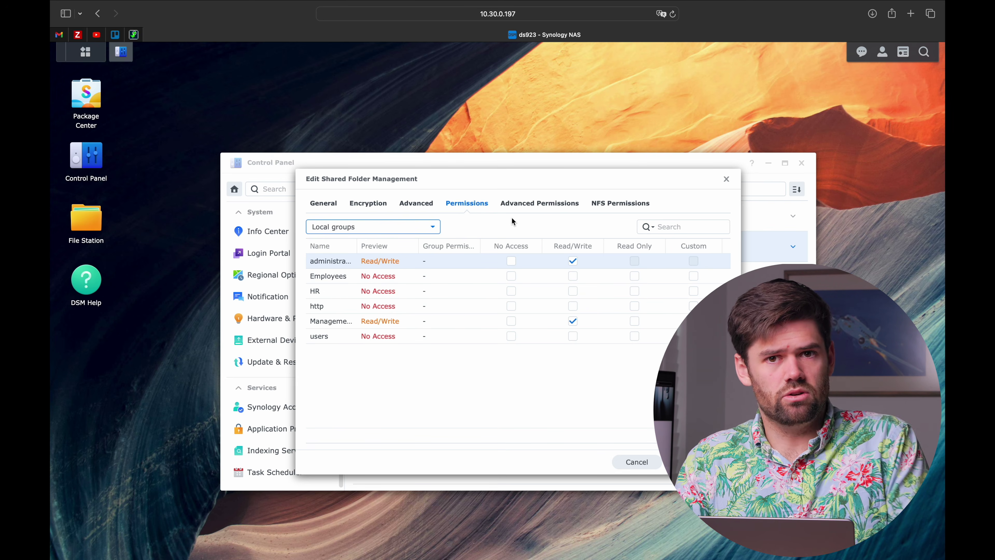
{"action": "left_click", "coordinate": [725, 182]}
{"action": "scroll", "coordinate": [260, 283], "scroll_direction": "up", "scroll_amount": 10}
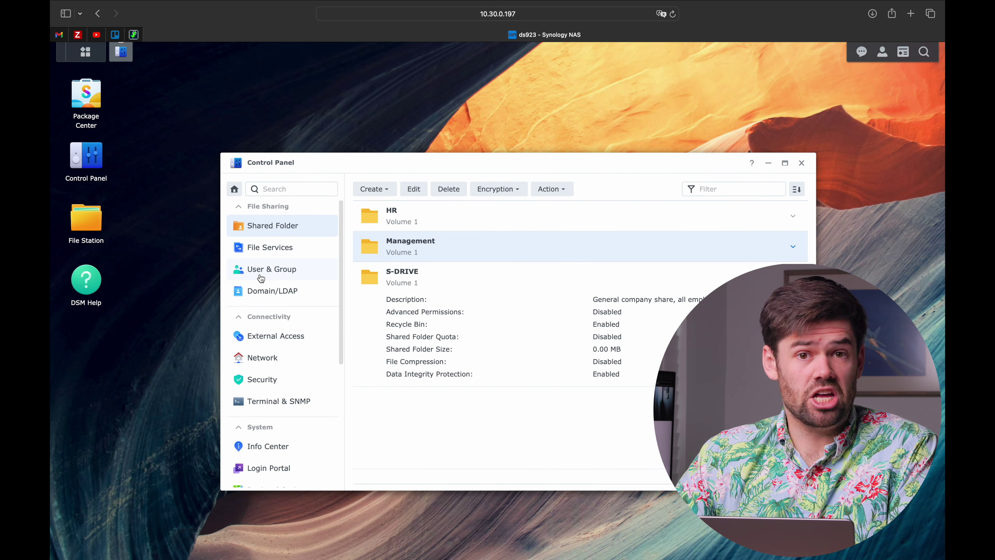
Start a new user 'bob' in User & Group with a randomly generated password
{"action": "left_click", "coordinate": [271, 274]}
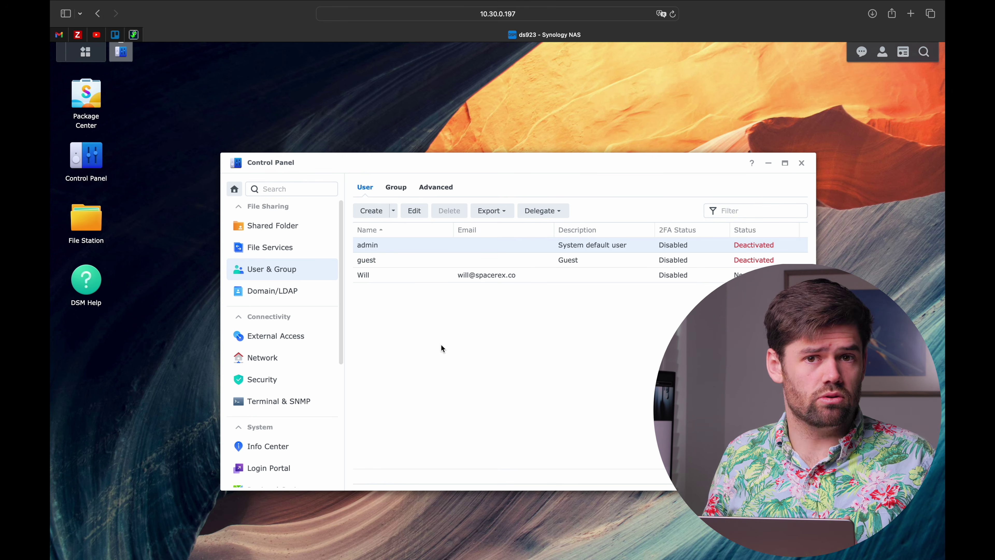
{"action": "left_click", "coordinate": [372, 213]}
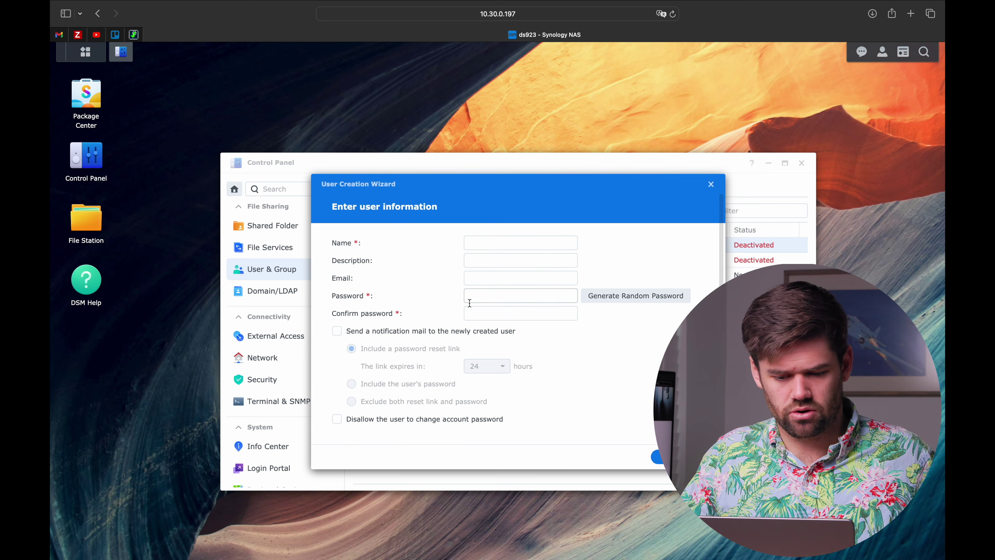
{"action": "type", "text": "bob"}
{"action": "left_click", "coordinate": [645, 297]}
{"action": "left_click", "coordinate": [558, 348]}
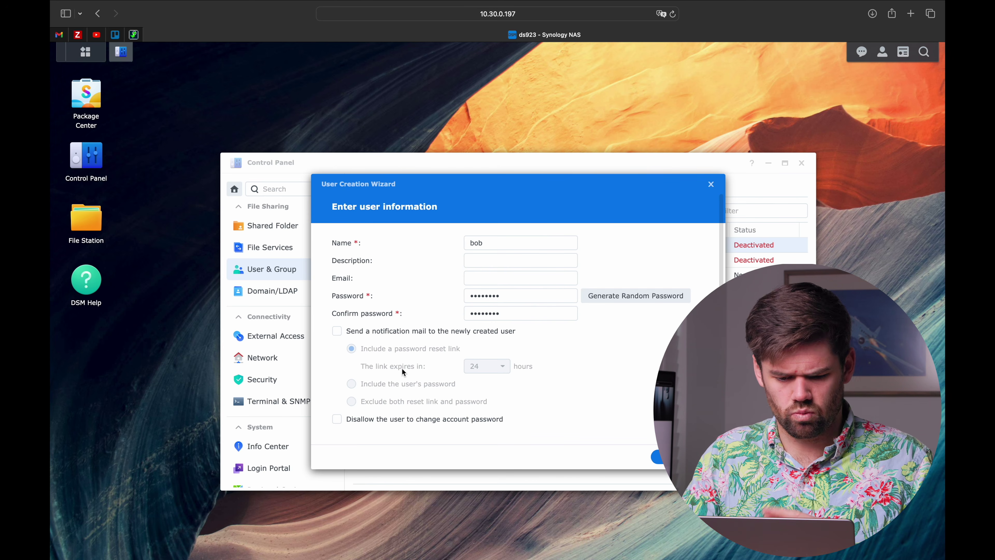
Add the user to the Employees group and finish with default permissions, quota and speed limits
{"action": "left_click", "coordinate": [677, 457]}
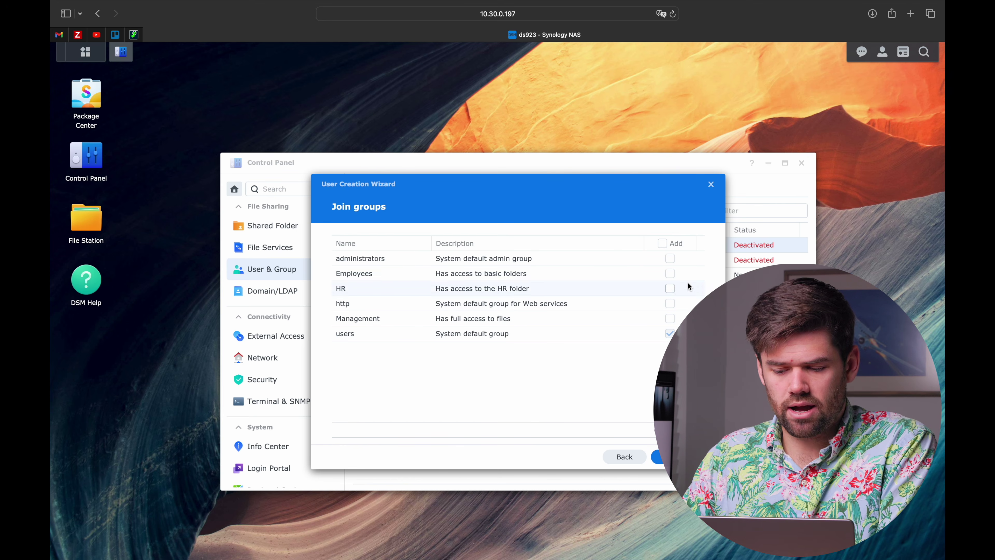
{"action": "left_click", "coordinate": [670, 274]}
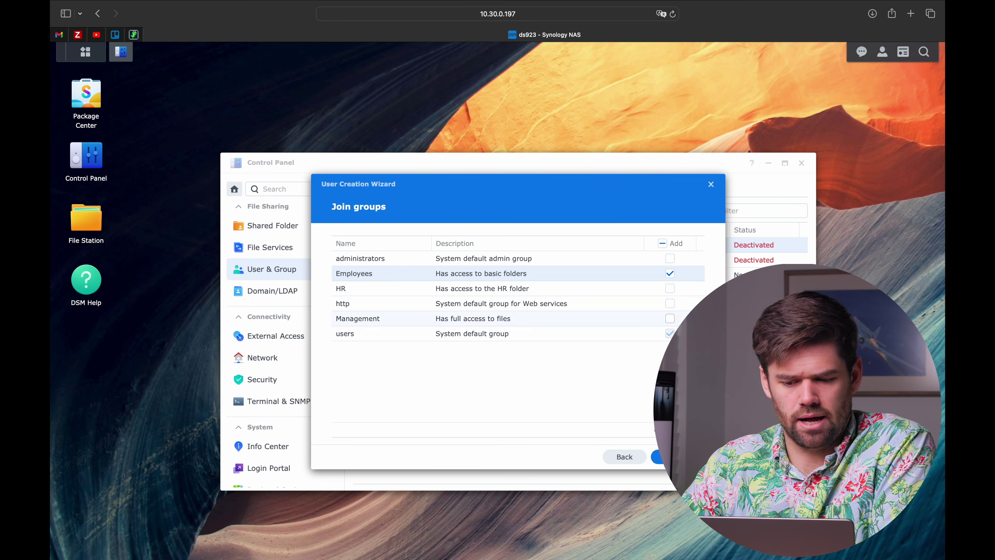
{"action": "left_click", "coordinate": [679, 457]}
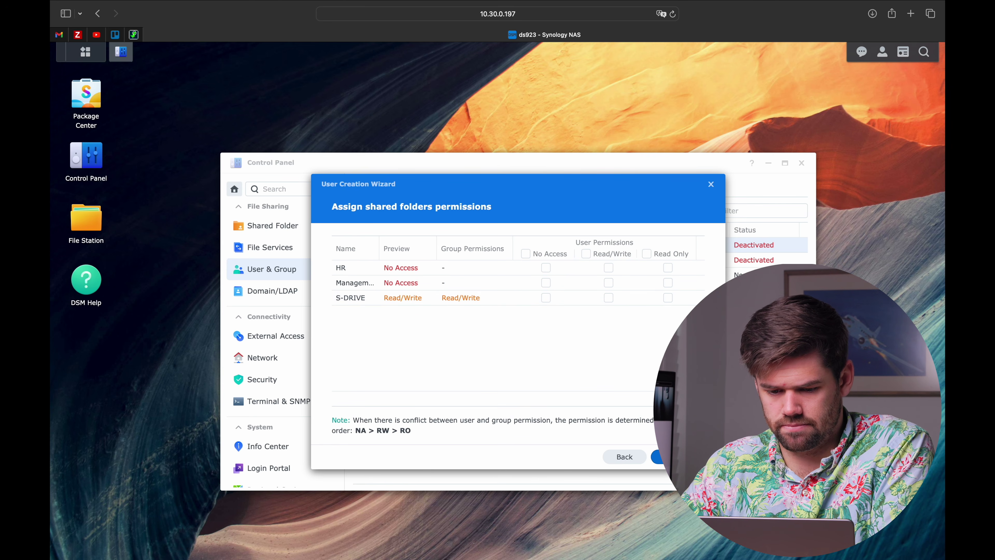
{"action": "left_click", "coordinate": [678, 457]}
{"action": "left_click", "coordinate": [679, 456]}
{"action": "left_click", "coordinate": [679, 457]}
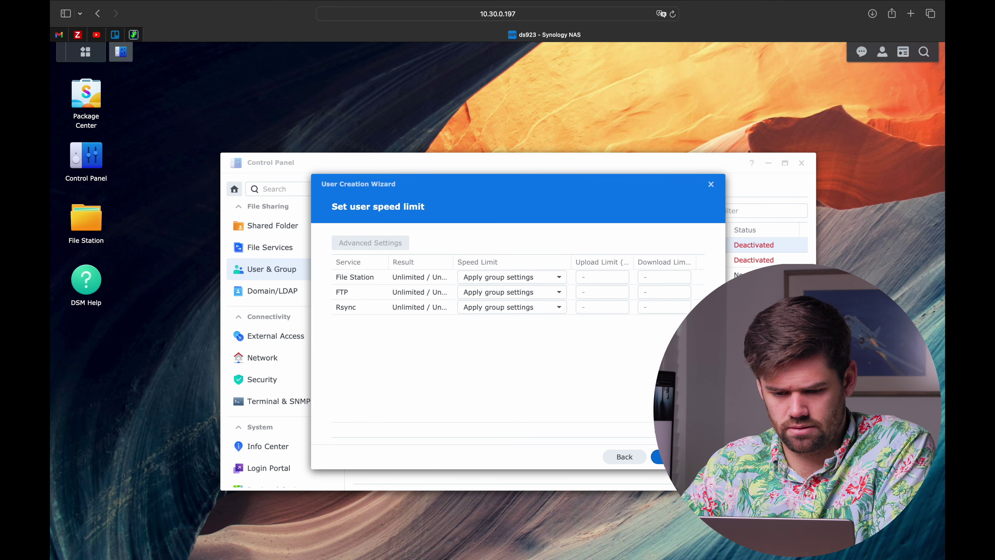
{"action": "left_click", "coordinate": [679, 457]}
{"action": "left_click", "coordinate": [678, 457]}
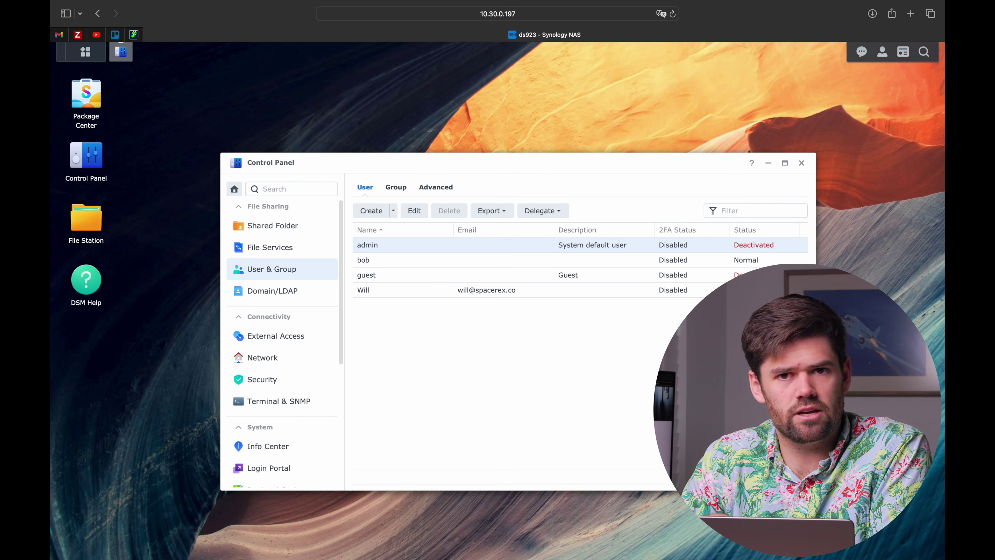
Start another user account, entering its username and a randomly generated password
{"action": "left_click", "coordinate": [371, 210]}
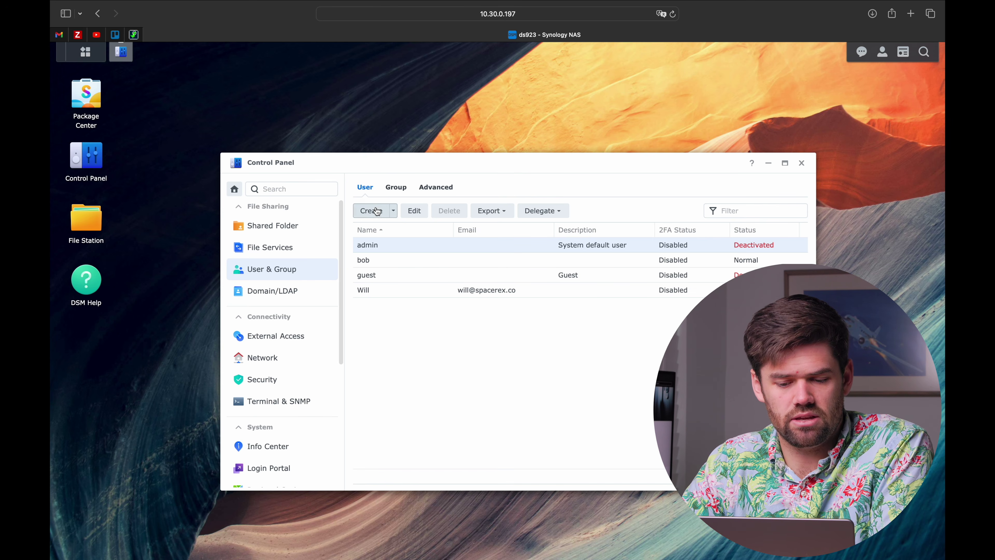
{"action": "left_click", "coordinate": [518, 240]}
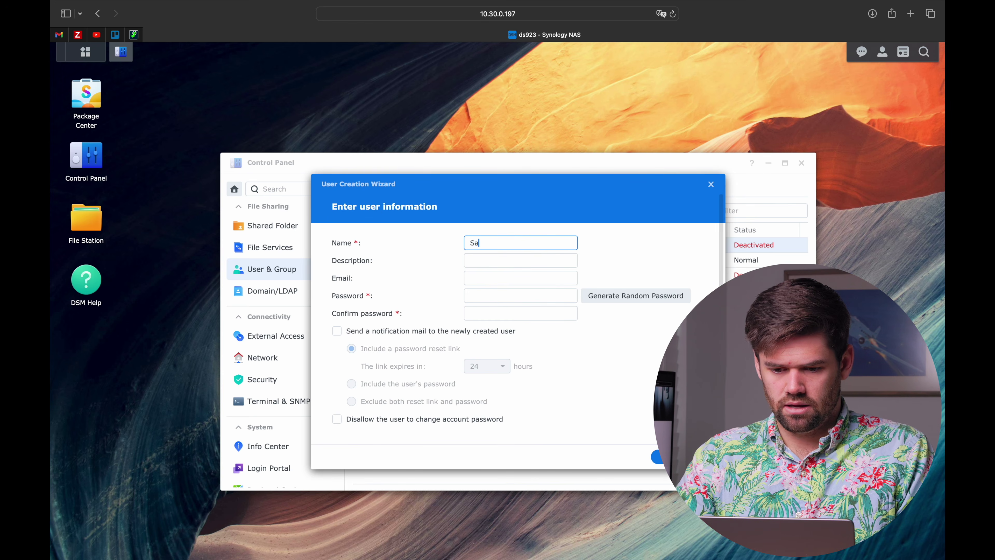
{"action": "key", "text": "Tab"}
{"action": "key", "text": "Tab"}
{"action": "key", "text": "Tab"}
{"action": "left_click", "coordinate": [642, 302]}
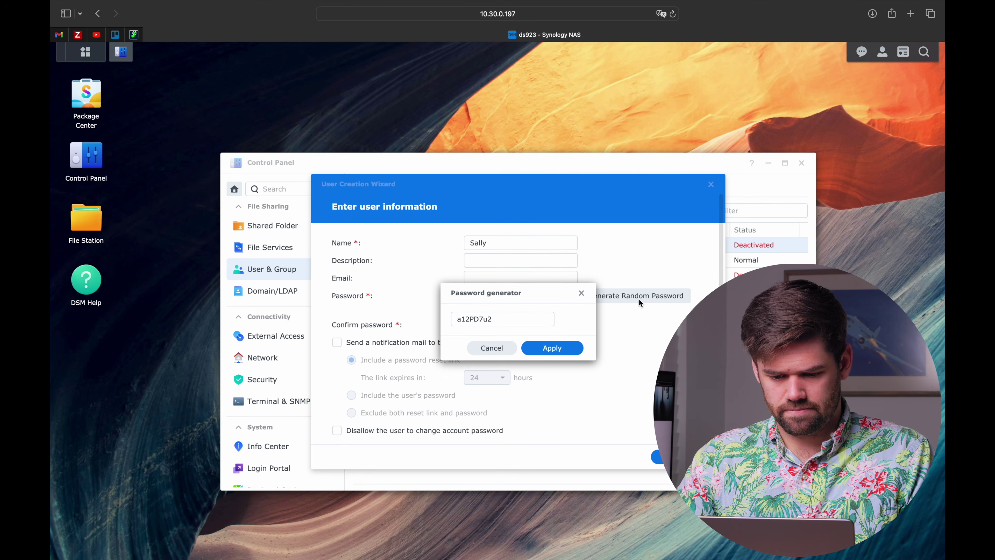
{"action": "left_click", "coordinate": [552, 348]}
Add the user to the Employees and HR groups and finish with the remaining defaults
{"action": "left_click", "coordinate": [661, 457]}
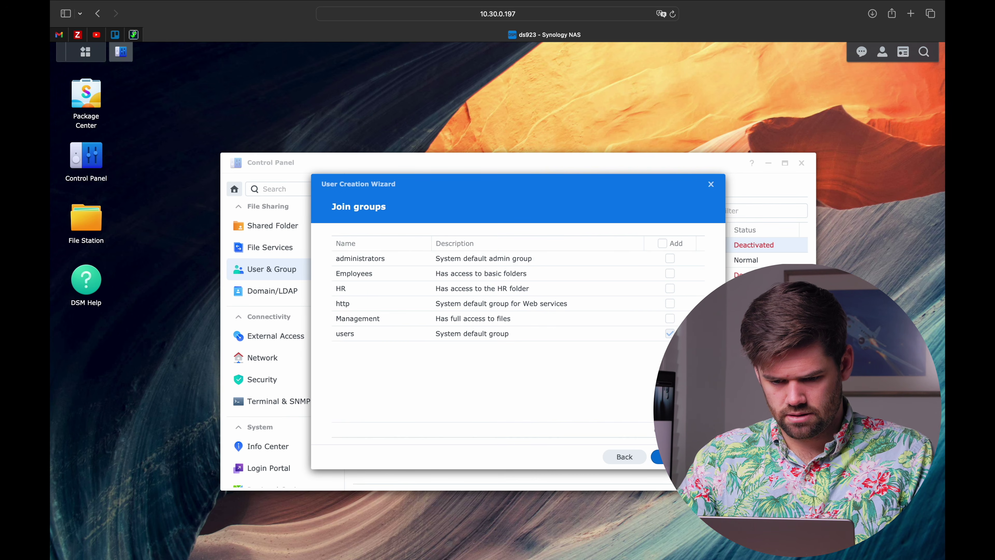
{"action": "left_click", "coordinate": [670, 274]}
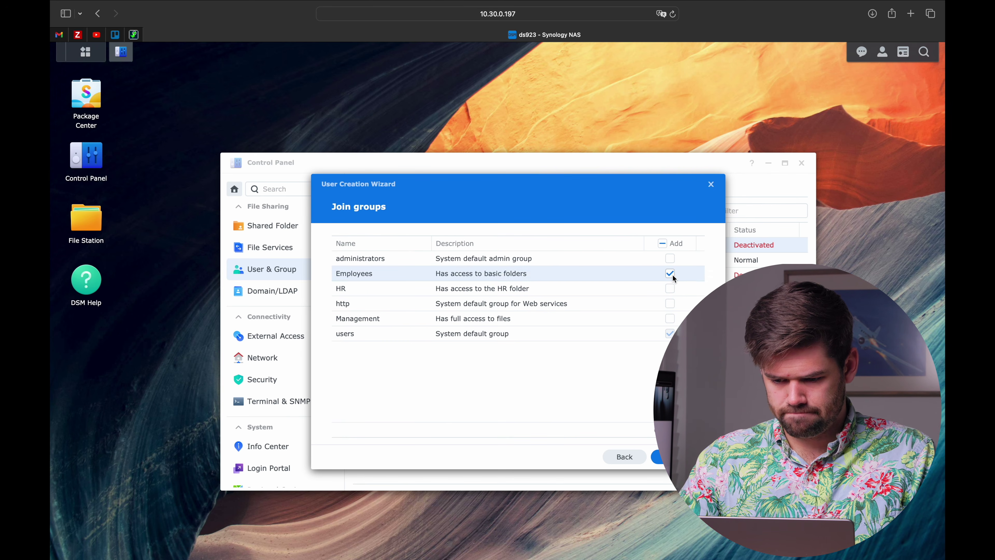
{"action": "left_click", "coordinate": [670, 288]}
{"action": "left_click", "coordinate": [660, 456]}
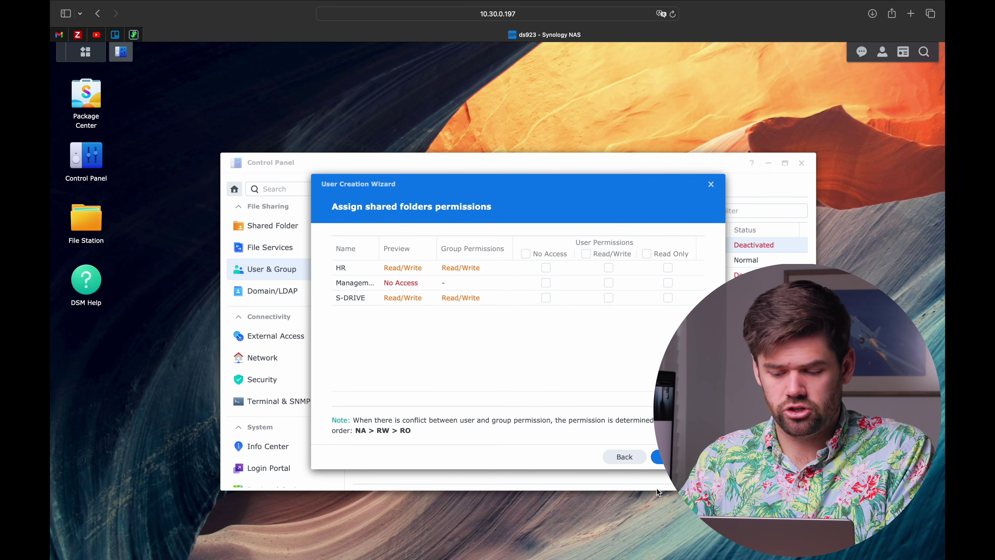
{"action": "left_click", "coordinate": [660, 456]}
{"action": "left_click", "coordinate": [660, 457]}
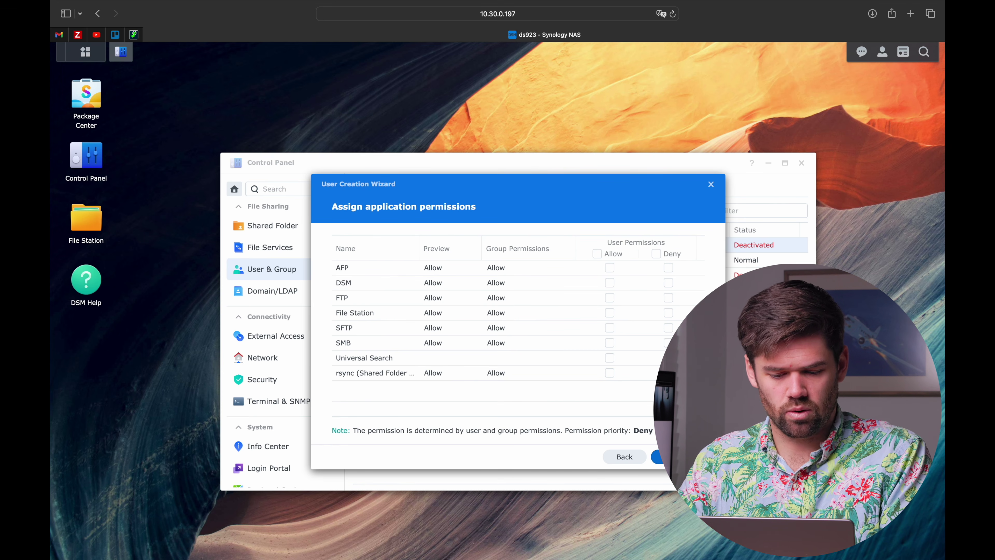
{"action": "left_click", "coordinate": [660, 457]}
{"action": "left_click", "coordinate": [660, 457]}
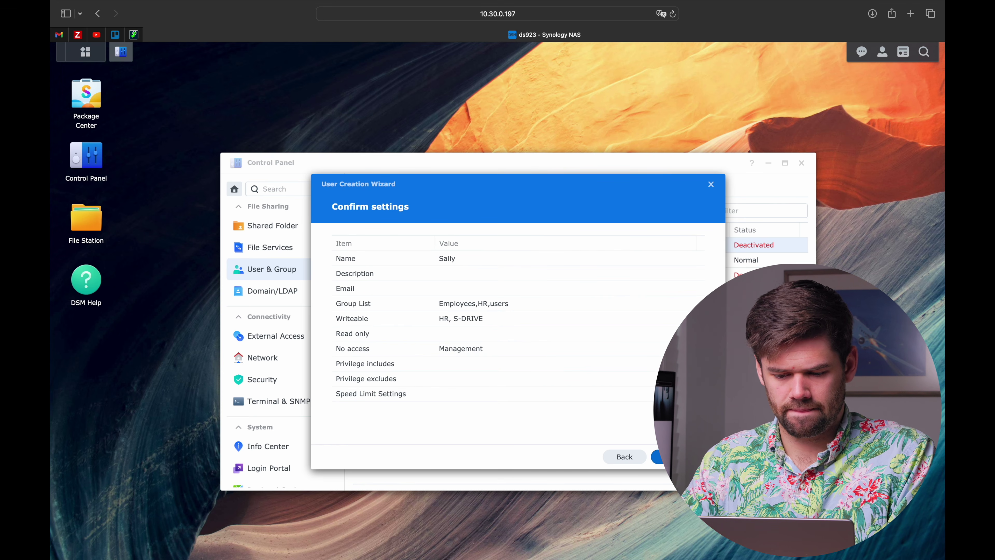
{"action": "left_click", "coordinate": [660, 457]}
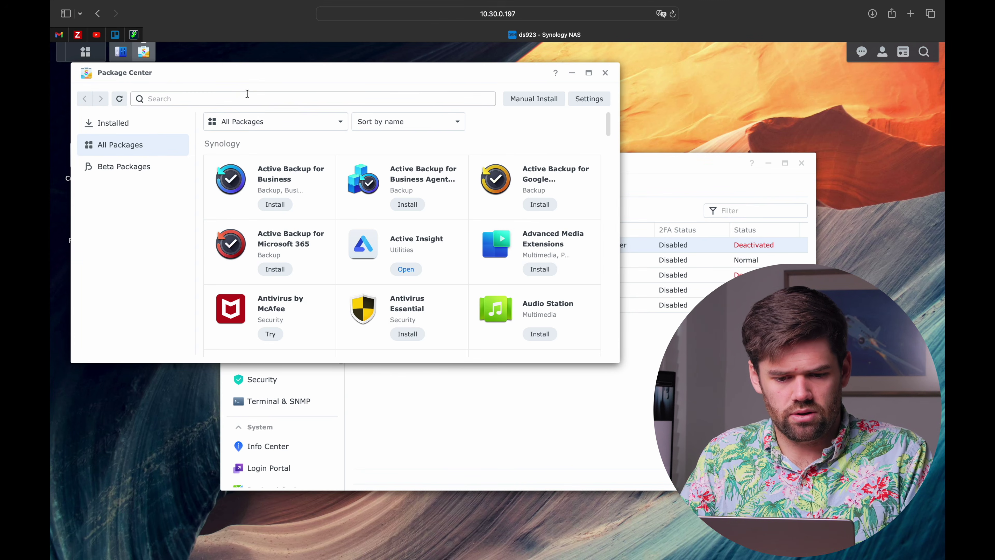
Search 'snap' in Package Center, install Snapshot Replication with its replication service, and open it
{"action": "left_click", "coordinate": [246, 98]}
{"action": "type", "text": "snap"}
{"action": "left_click", "coordinate": [273, 180]}
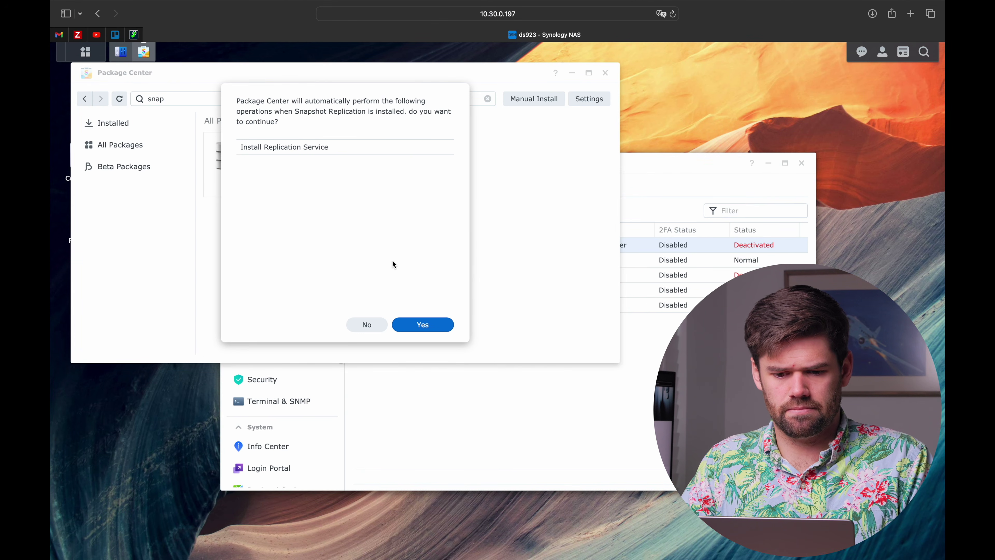
{"action": "left_click", "coordinate": [436, 322]}
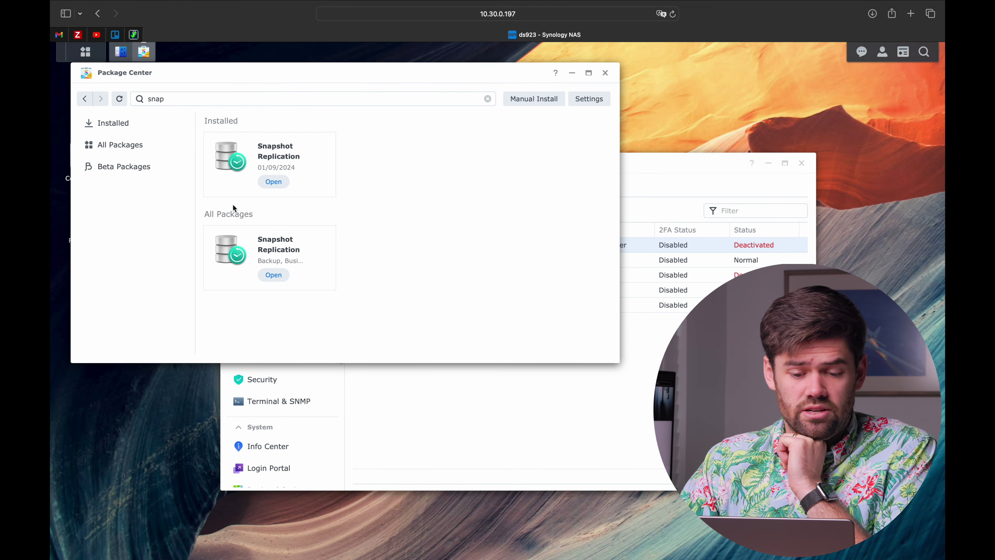
{"action": "left_click", "coordinate": [282, 181]}
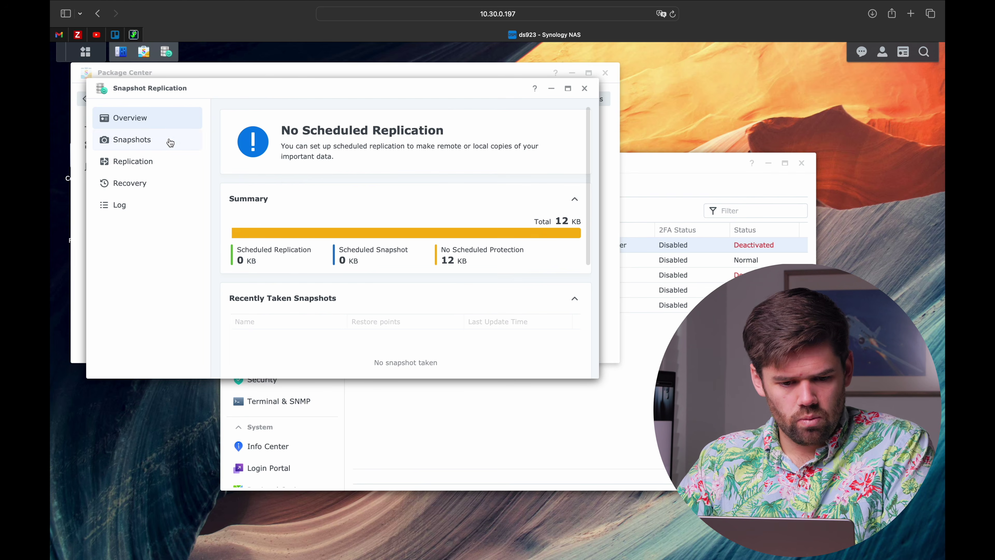
Select the HR, Management and S-DRIVE shared folders under Snapshots and open their settings
{"action": "left_click", "coordinate": [170, 142]}
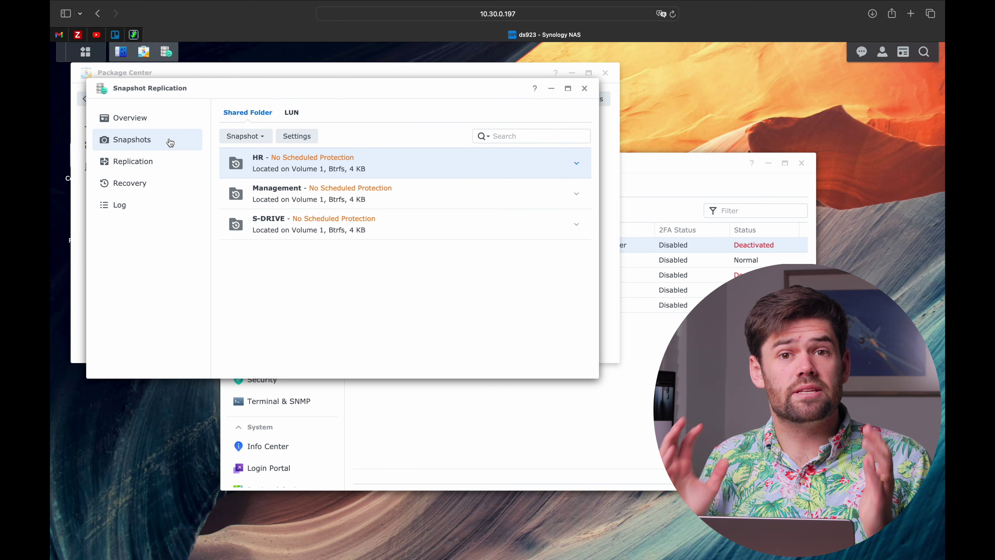
{"action": "left_click", "coordinate": [302, 234], "text": "shift"}
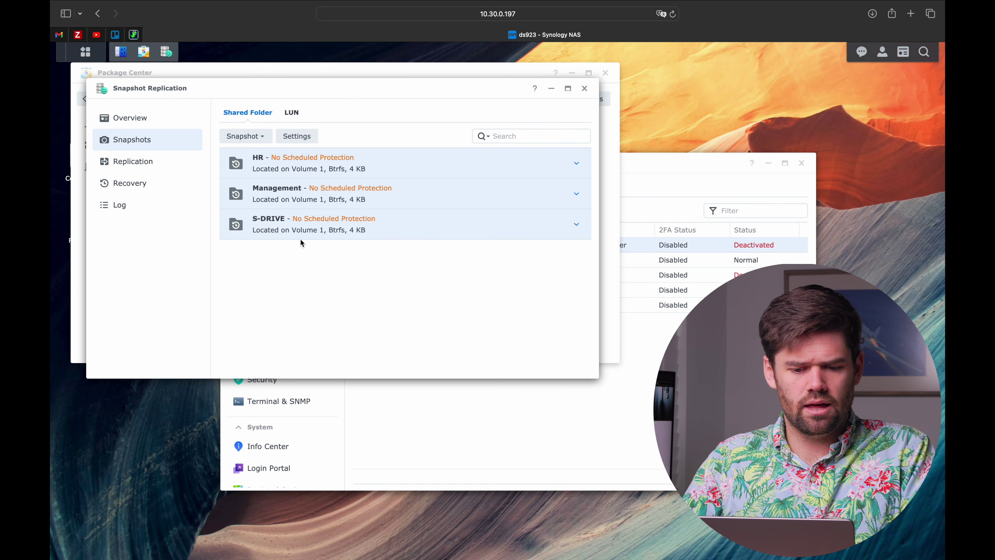
{"action": "left_click", "coordinate": [306, 131]}
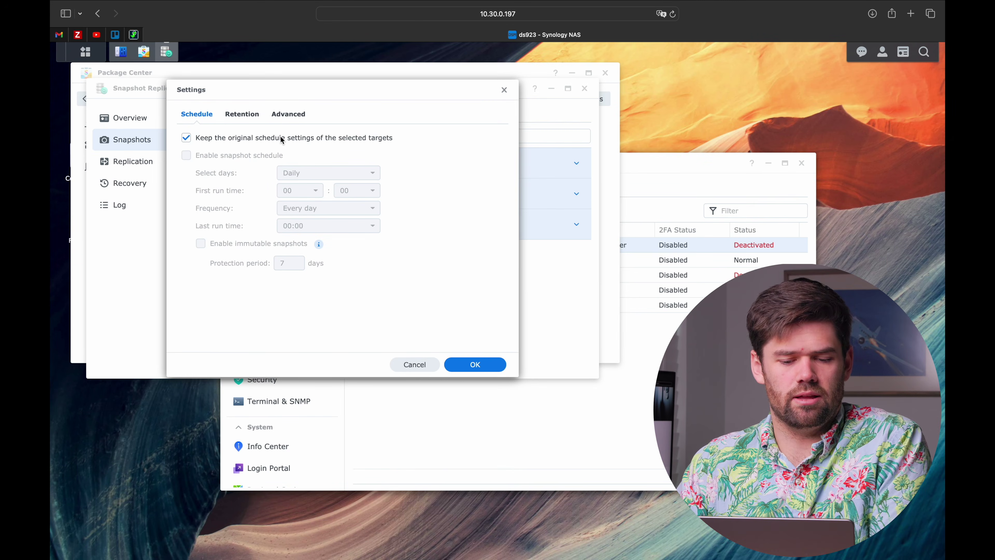
Replace the original schedule with hourly snapshots running from 08:00 until 20:00
{"action": "left_click", "coordinate": [281, 138]}
{"action": "left_click", "coordinate": [268, 156]}
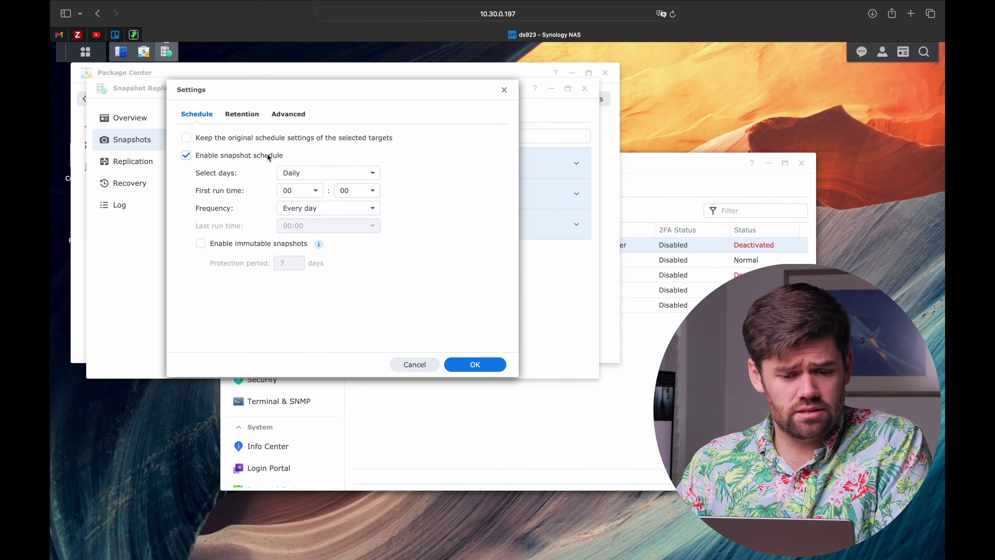
{"action": "left_click", "coordinate": [314, 191]}
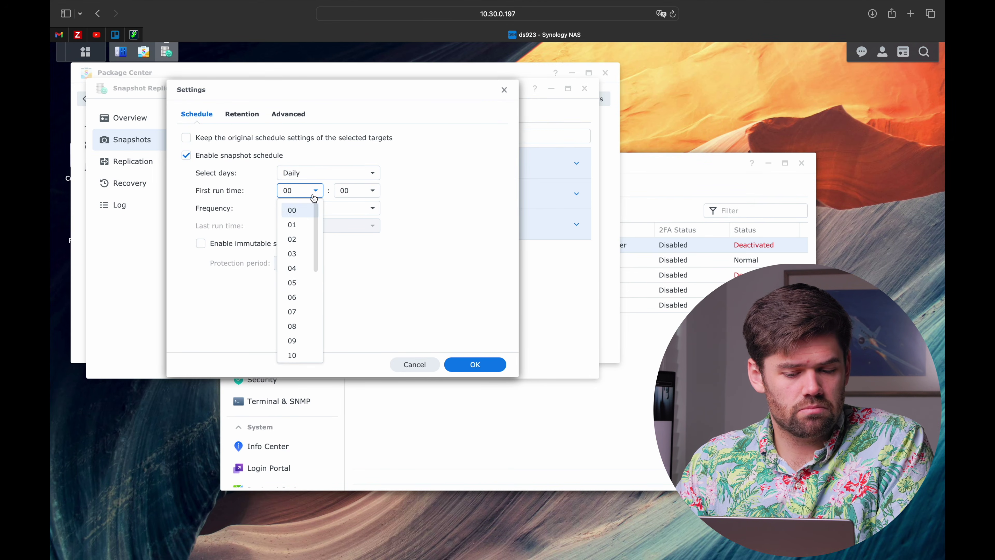
{"action": "left_click", "coordinate": [305, 327]}
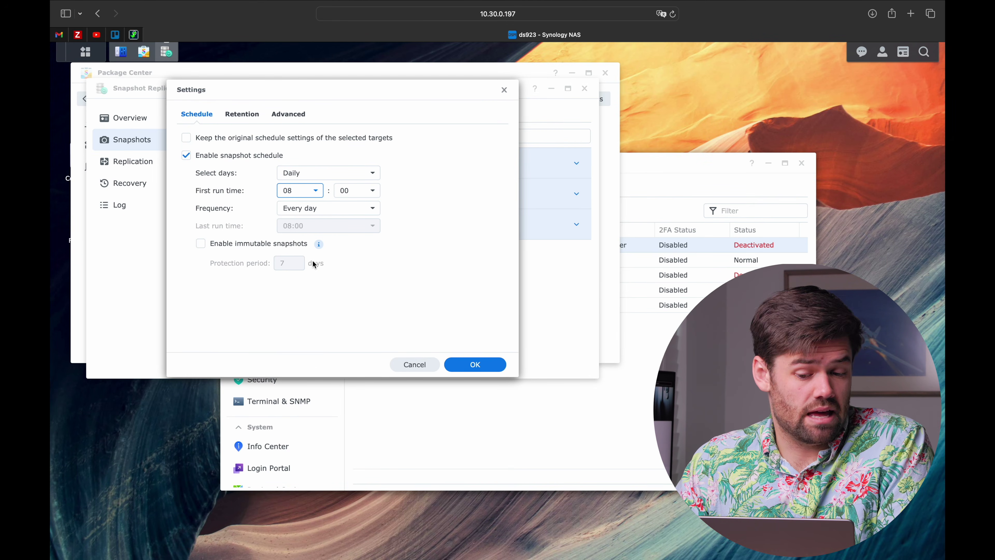
{"action": "left_click", "coordinate": [322, 214]}
{"action": "left_click", "coordinate": [340, 333]}
{"action": "left_click", "coordinate": [343, 230]}
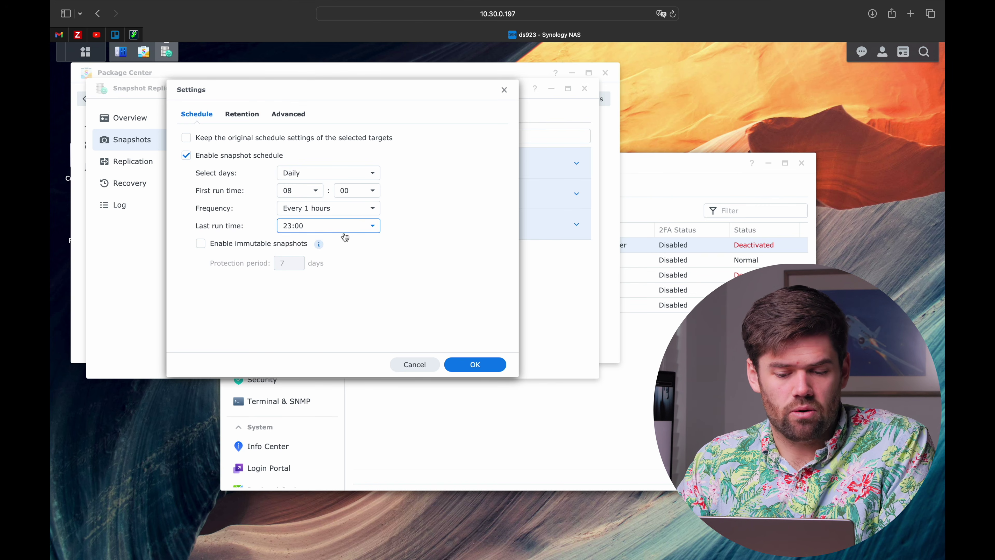
{"action": "left_click", "coordinate": [340, 344]}
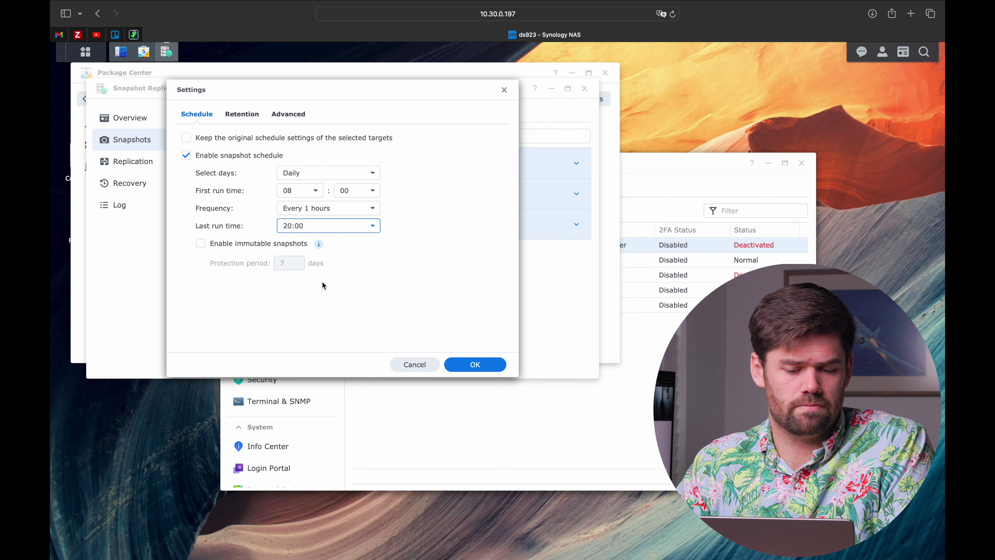
Make the snapshots immutable with a 14-day protection period
{"action": "left_click", "coordinate": [251, 243]}
{"action": "double_click", "coordinate": [296, 265]}
{"action": "type", "text": "14"}
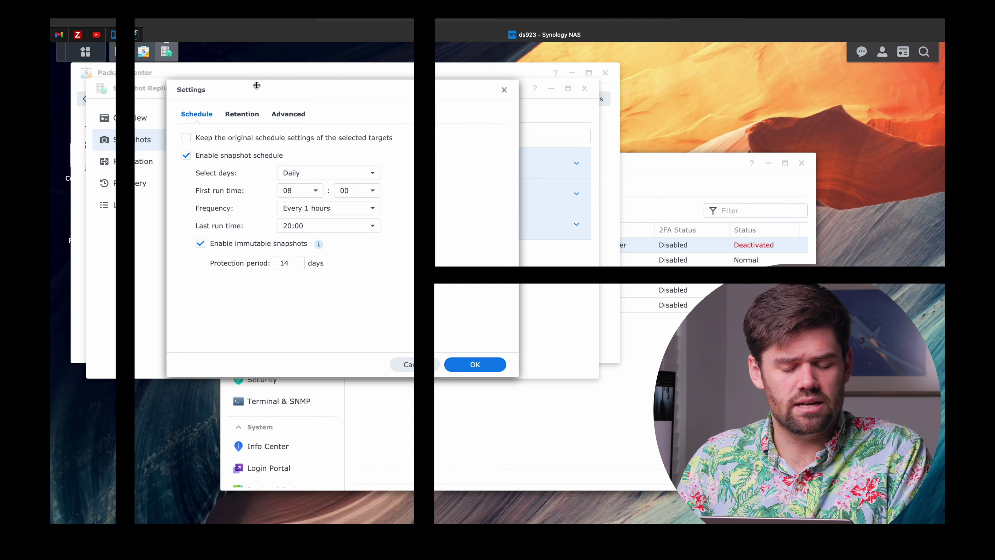
{"action": "left_click", "coordinate": [254, 115]}
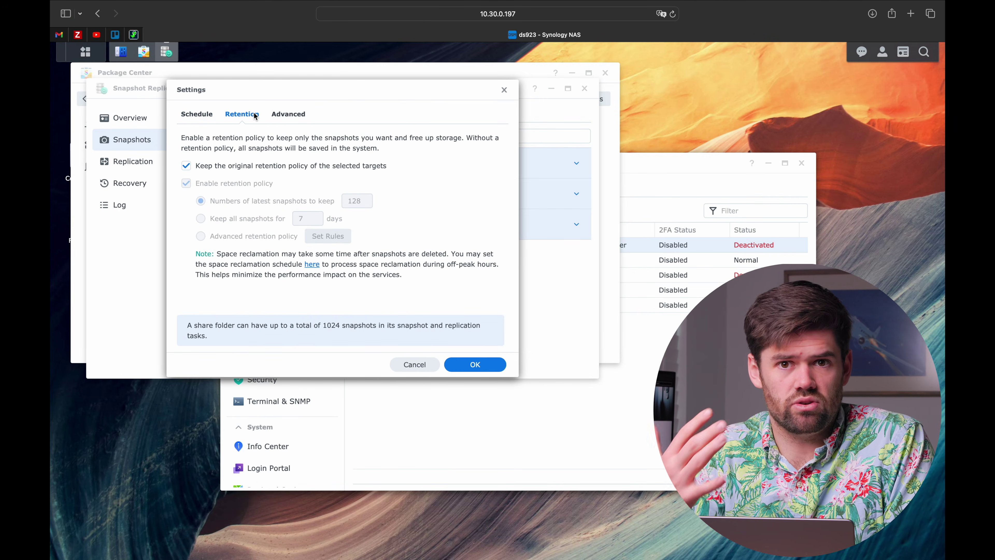
Replace the original retention policy with the advanced retention policy and bring up its rules
{"action": "left_click", "coordinate": [255, 165]}
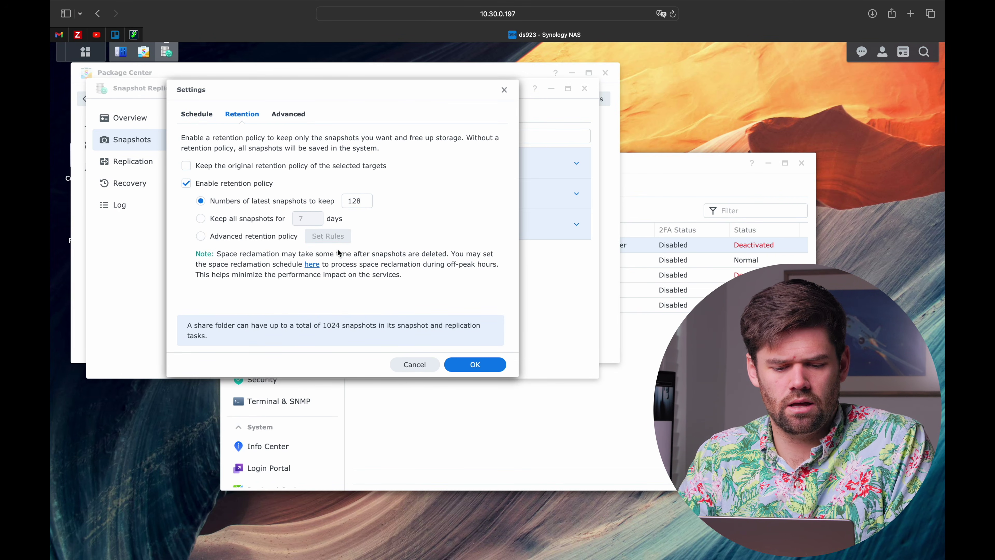
{"action": "left_click", "coordinate": [280, 239]}
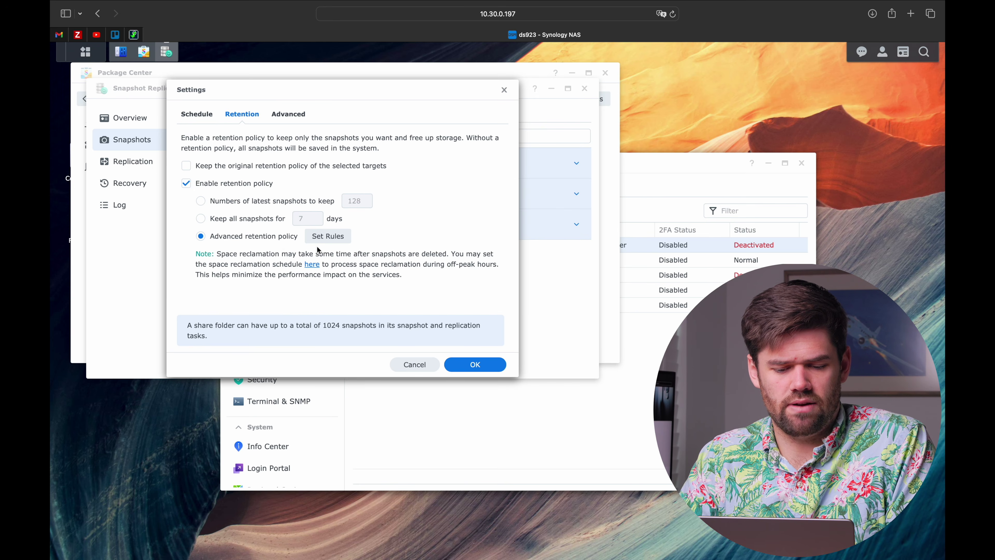
{"action": "left_click", "coordinate": [324, 239]}
Keep all snapshots 14 days, daily 60 days, weekly 52 weeks; drop hourly, monthly and yearly rules
{"action": "double_click", "coordinate": [368, 178]}
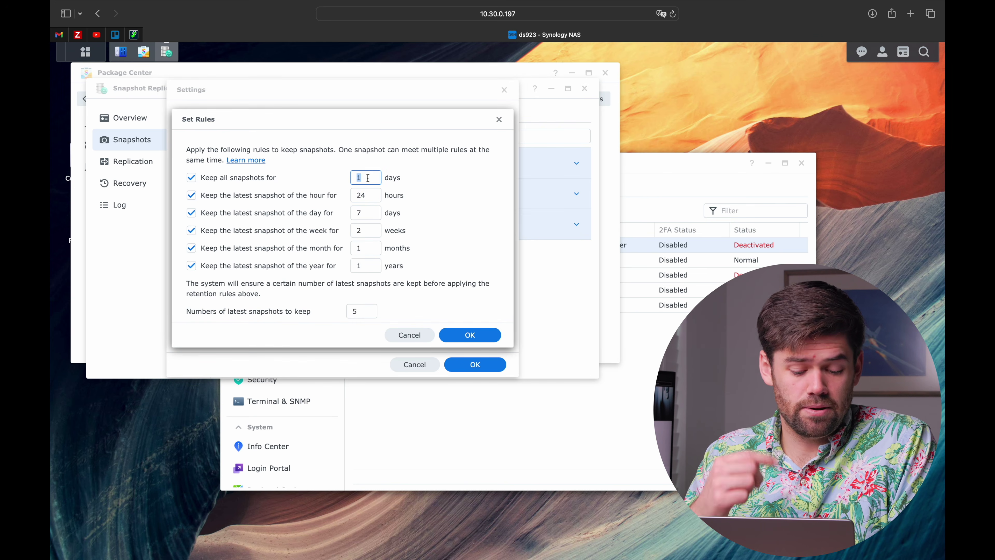
{"action": "type", "text": "14"}
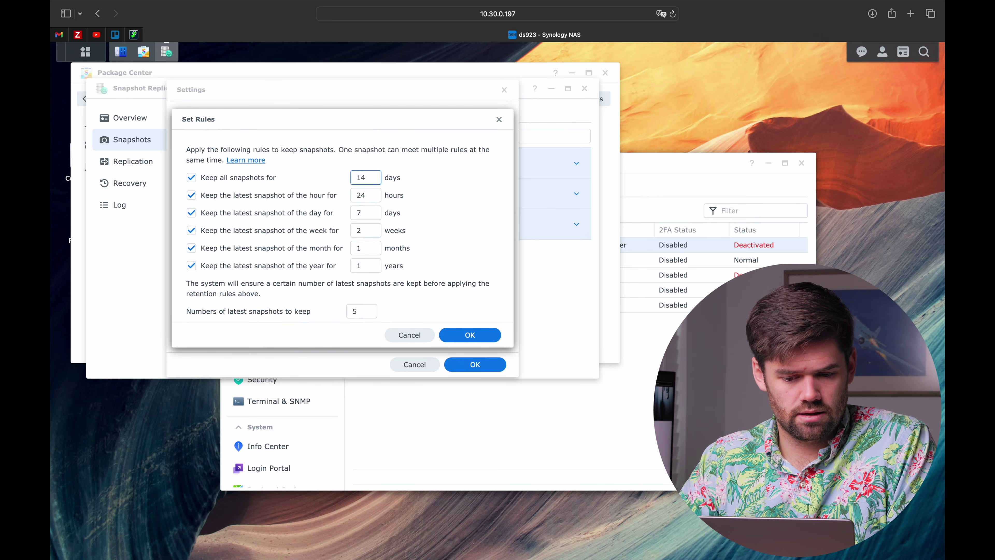
{"action": "left_click", "coordinate": [337, 195]}
{"action": "double_click", "coordinate": [371, 217]}
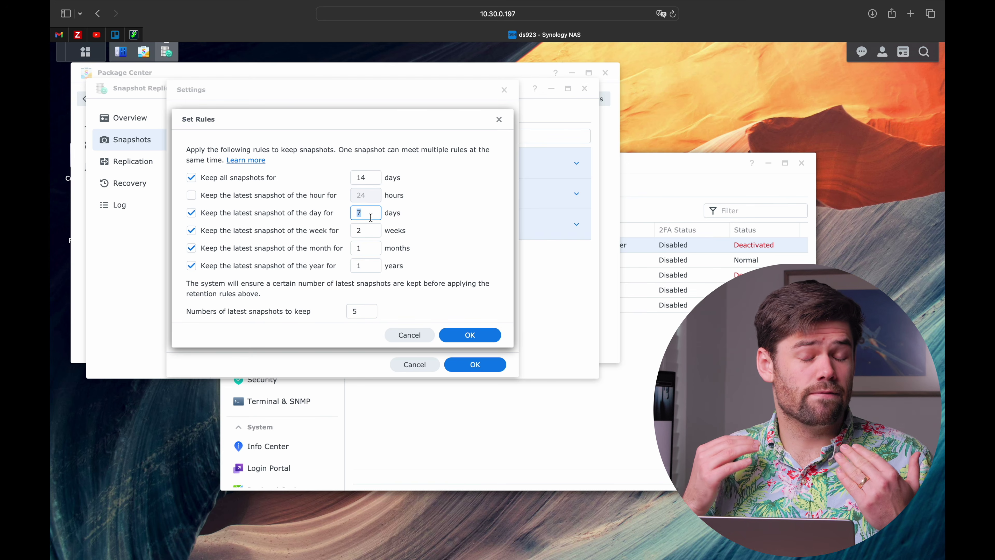
{"action": "type", "text": "60"}
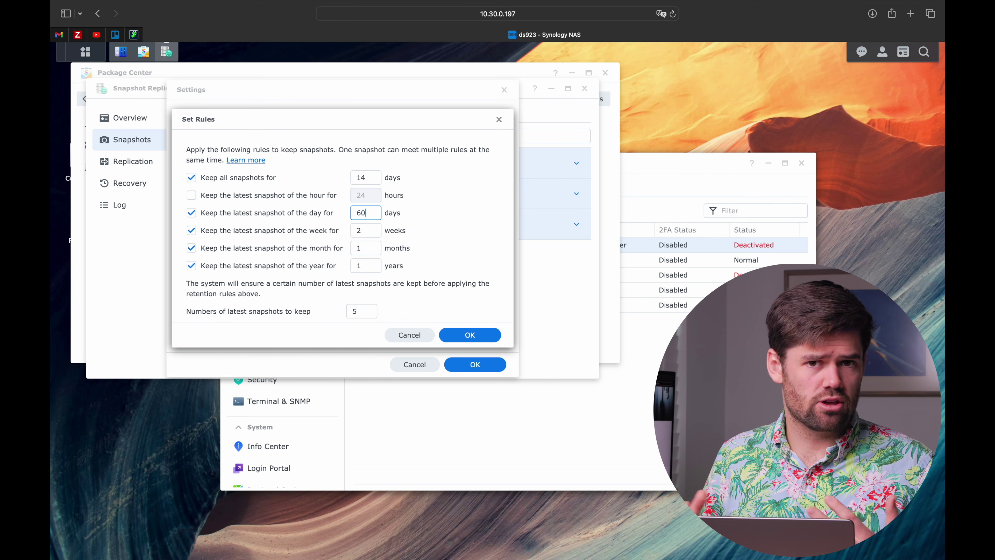
{"action": "left_click", "coordinate": [192, 248]}
{"action": "left_click", "coordinate": [191, 266]}
{"action": "double_click", "coordinate": [374, 232]}
{"action": "type", "text": "52"}
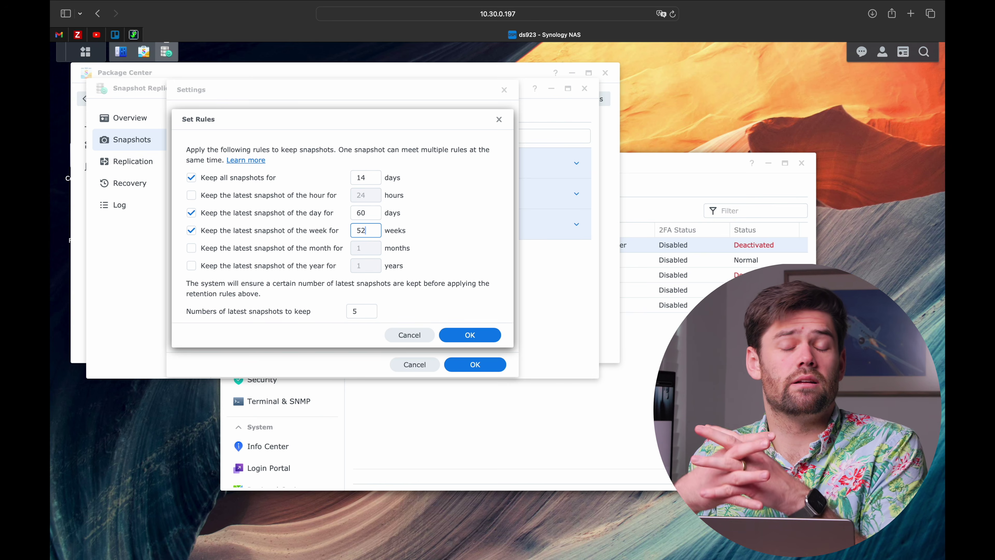
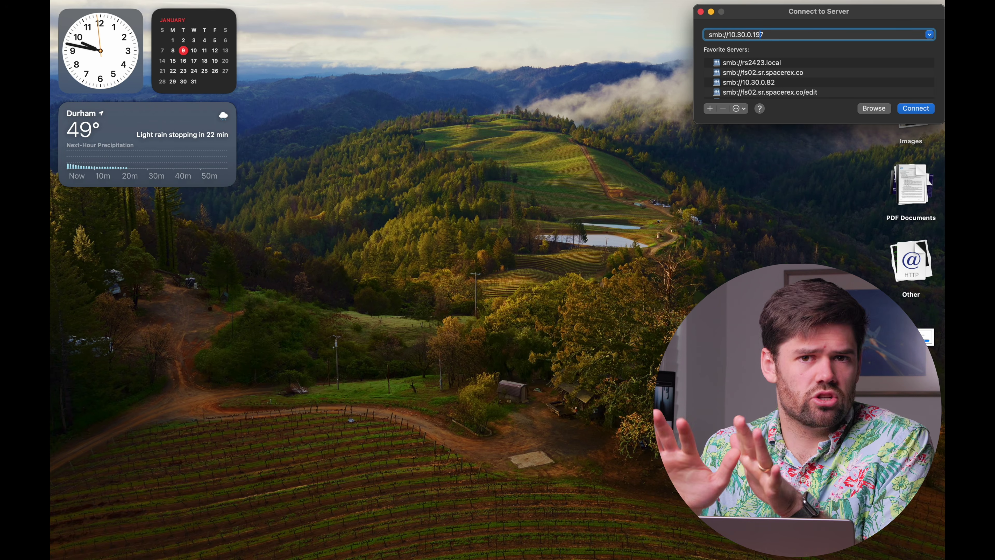
Check the computers available on the network in a Finder window, then close it
{"action": "mouse_move", "coordinate": [52, 169]}
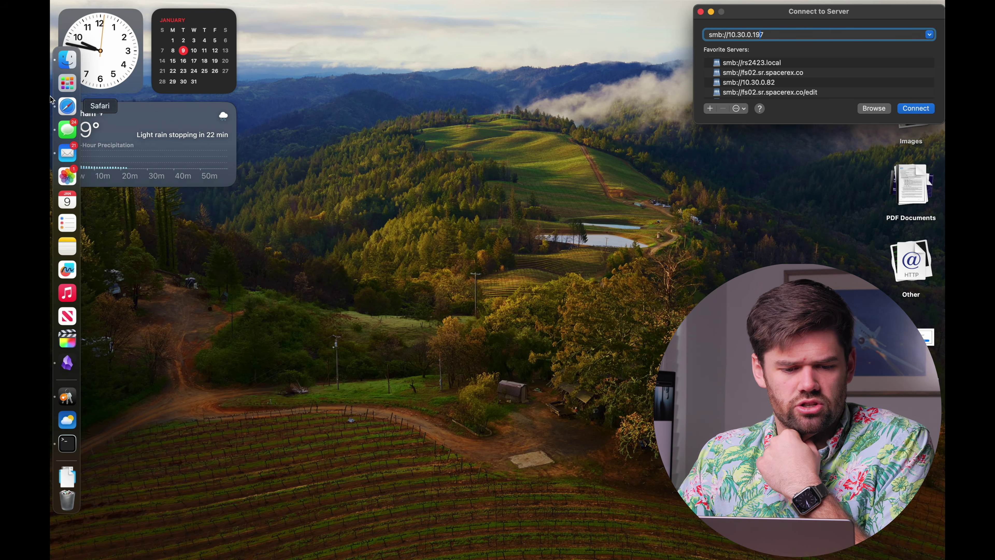
{"action": "left_click", "coordinate": [56, 65]}
{"action": "scroll", "coordinate": [300, 268], "scroll_direction": "down", "scroll_amount": 5}
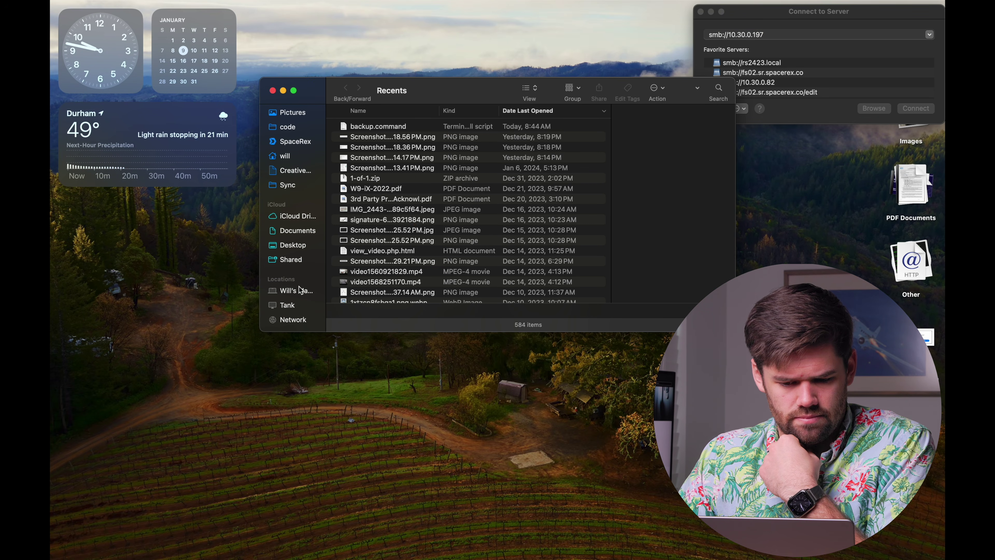
{"action": "left_click", "coordinate": [294, 319]}
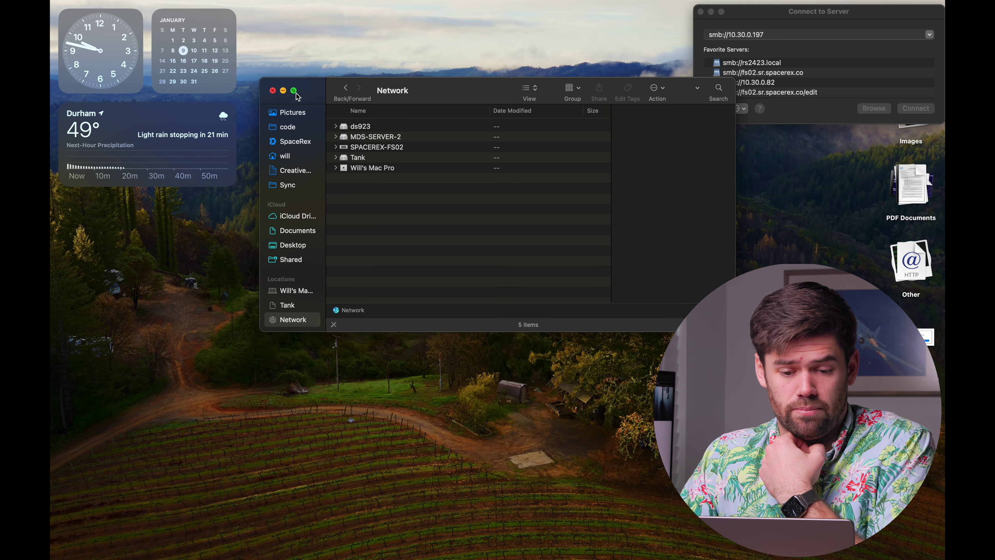
{"action": "left_click", "coordinate": [272, 91]}
Connect to smb://10.30.0.197 as a registered user with the account password and mount Management
{"action": "left_click", "coordinate": [916, 109]}
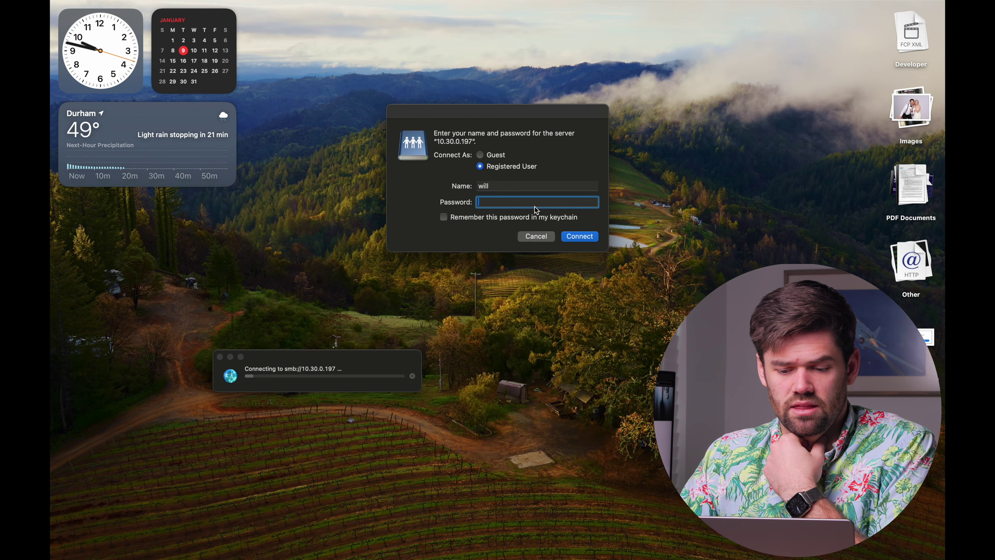
{"action": "type", "text": "•••••••••••"}
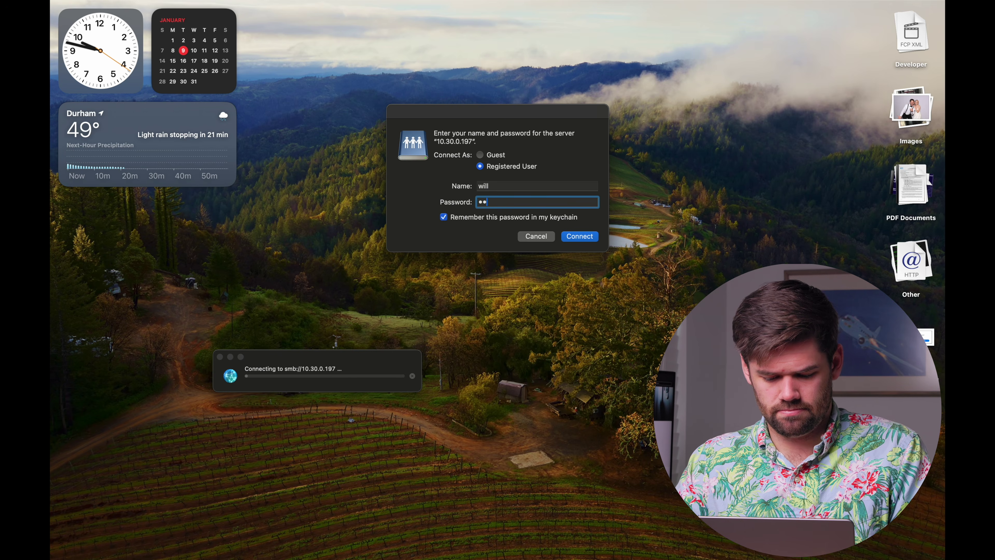
{"action": "key", "text": "Return"}
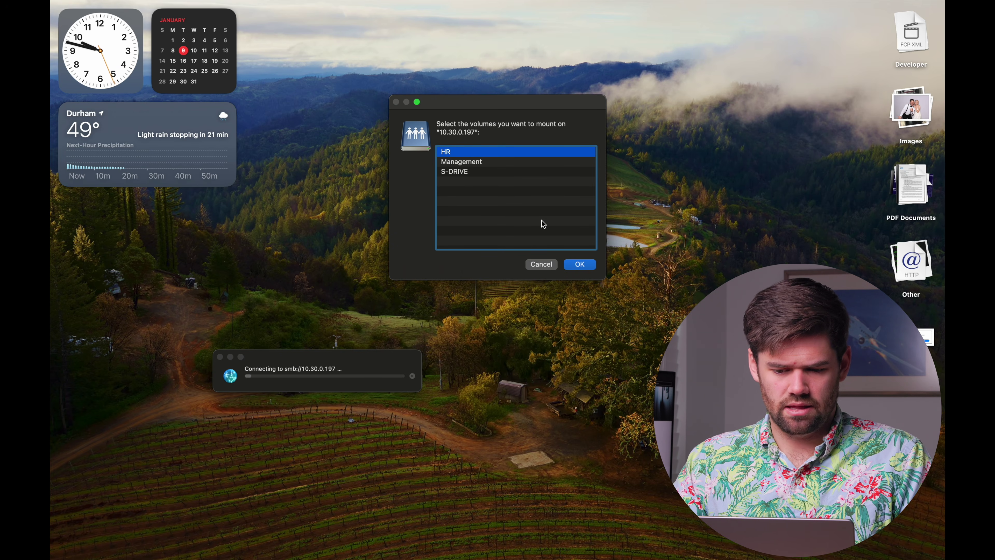
{"action": "double_click", "coordinate": [454, 162]}
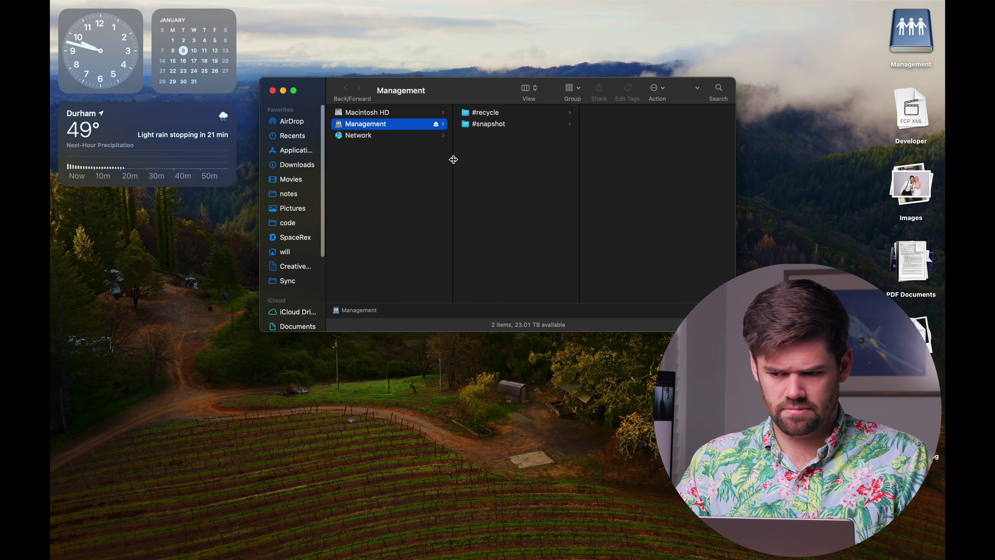
Add a new folder named demo inside the mounted Management share
{"action": "right_click", "coordinate": [562, 179]}
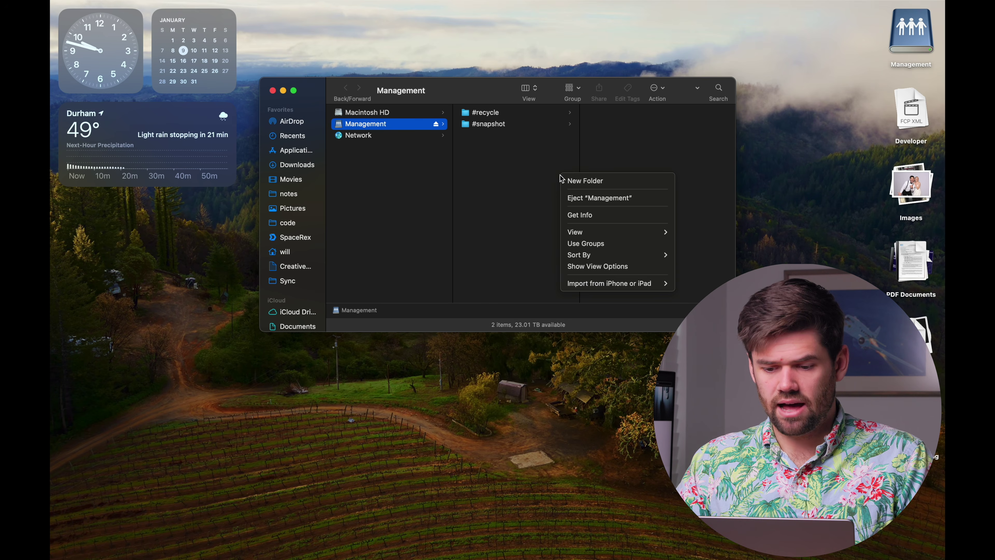
{"action": "left_click", "coordinate": [577, 186]}
{"action": "type", "text": "d"}
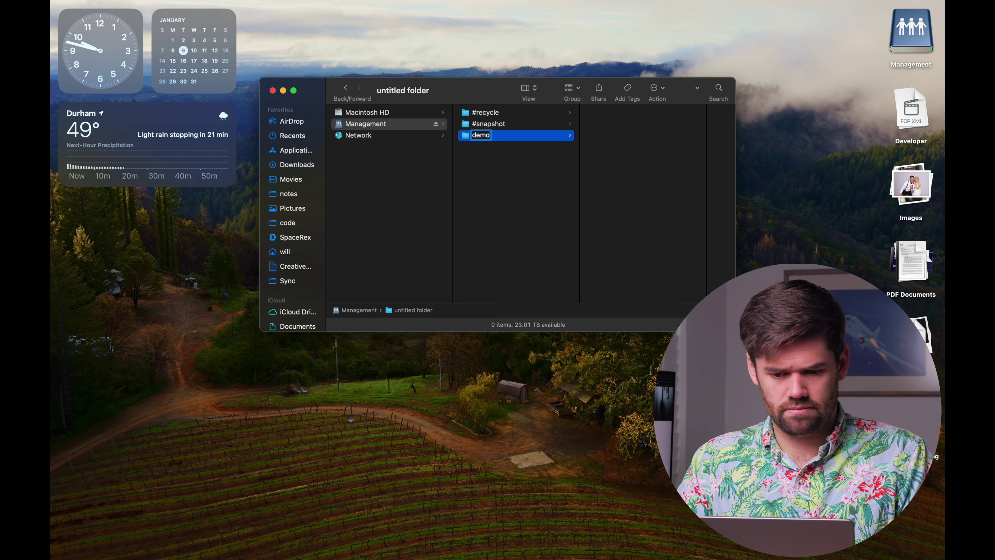
{"action": "type", "text": "emo"}
{"action": "key", "text": "Return"}
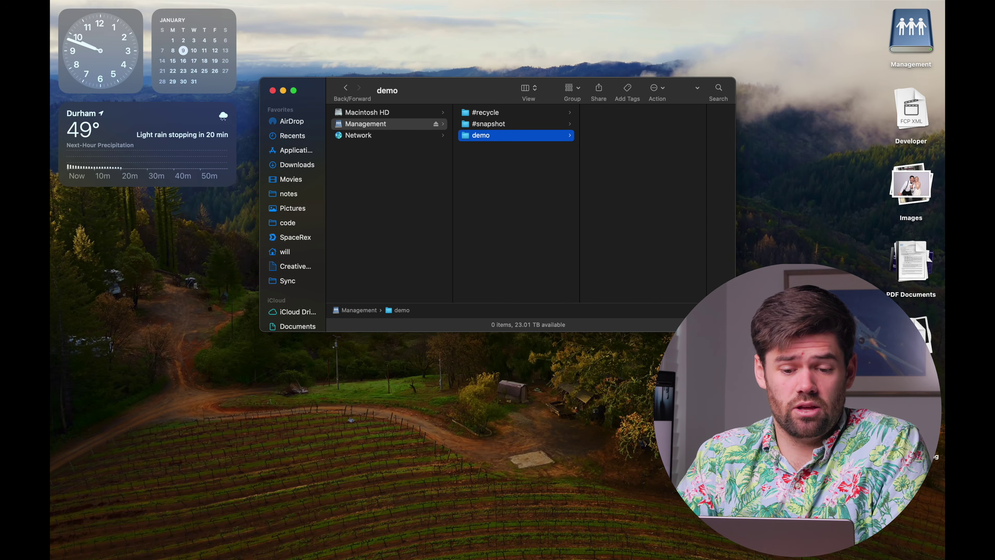
{"action": "scroll", "coordinate": [315, 278], "scroll_direction": "down", "scroll_amount": 5}
Mount HR and S-DRIVE from 10.30.0.197 and drag the desktop screenshot into S-DRIVE
{"action": "left_click", "coordinate": [292, 290]}
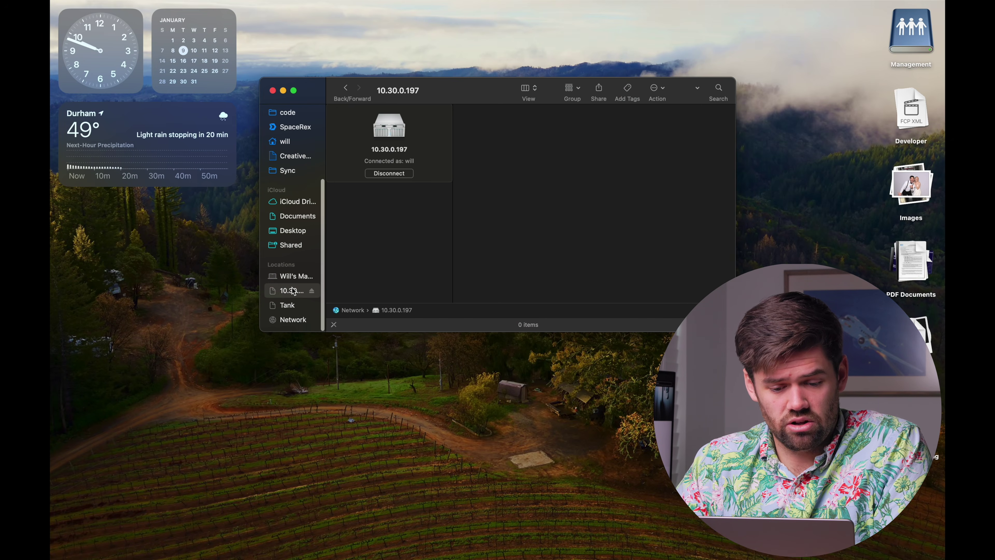
{"action": "left_click", "coordinate": [379, 190]}
{"action": "left_click", "coordinate": [393, 213]}
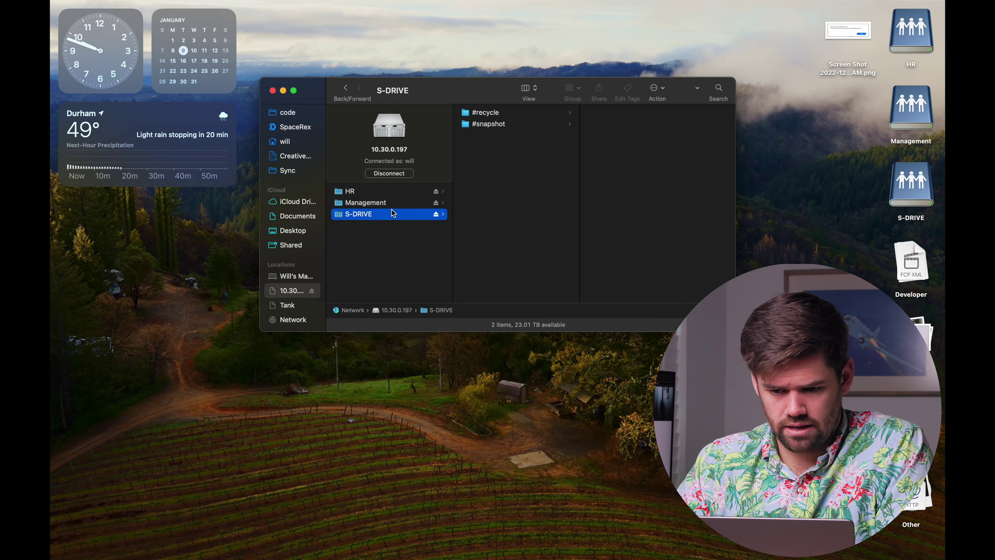
{"action": "left_click_drag", "start_coordinate": [849, 39], "coordinate": [545, 235]}
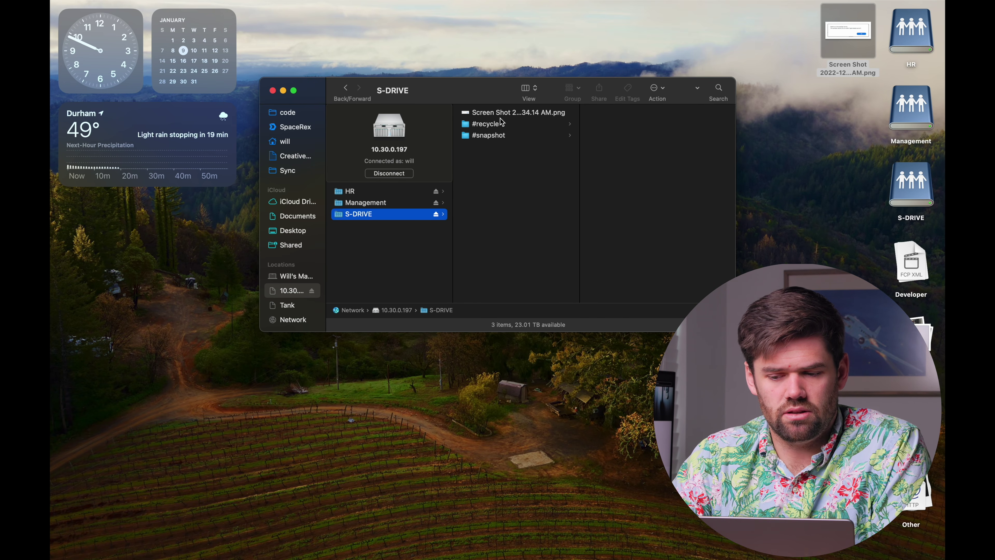
In DSM, take an unlocked manual snapshot of the S-DRIVE shared folder
{"action": "key", "text": "ctrl+Left"}
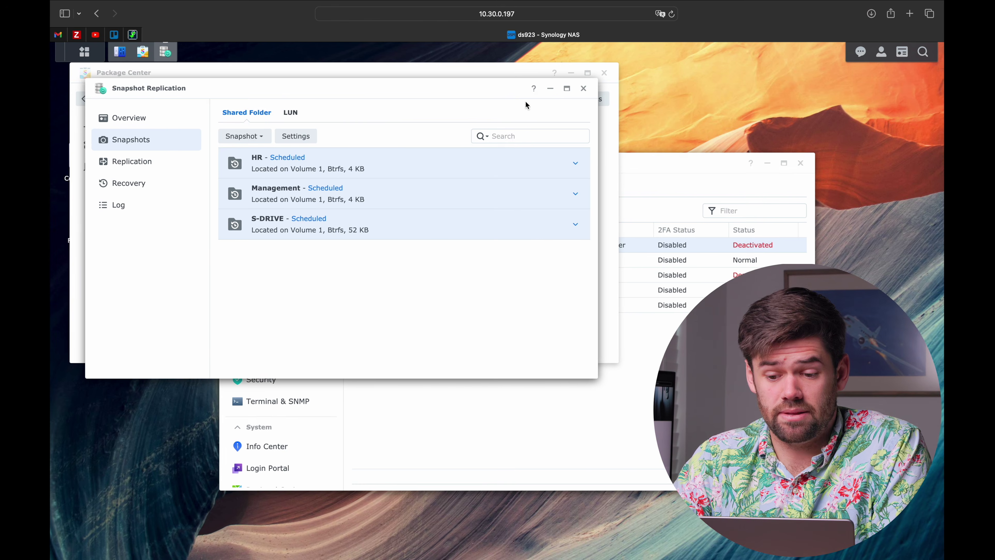
{"action": "left_click", "coordinate": [377, 233]}
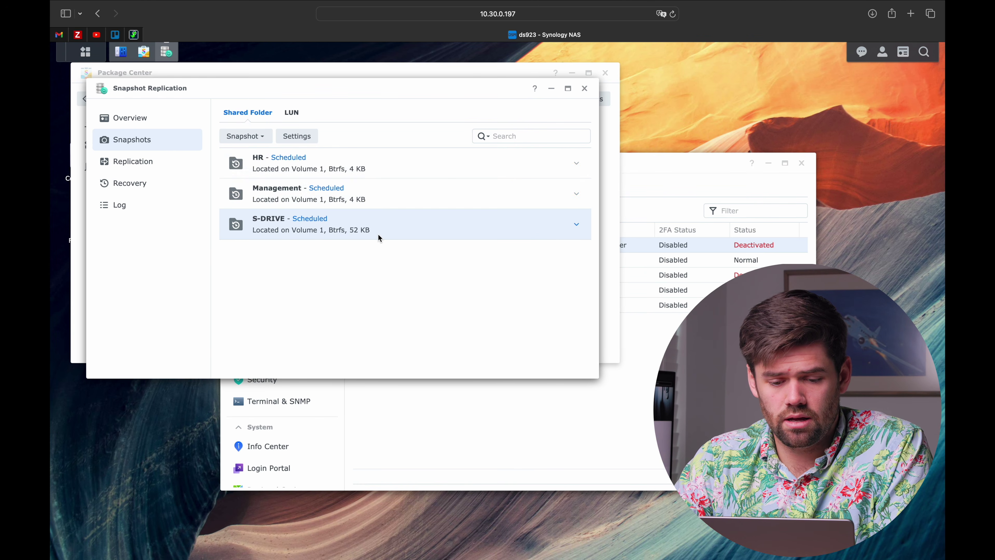
{"action": "key", "text": "ctrl+Right"}
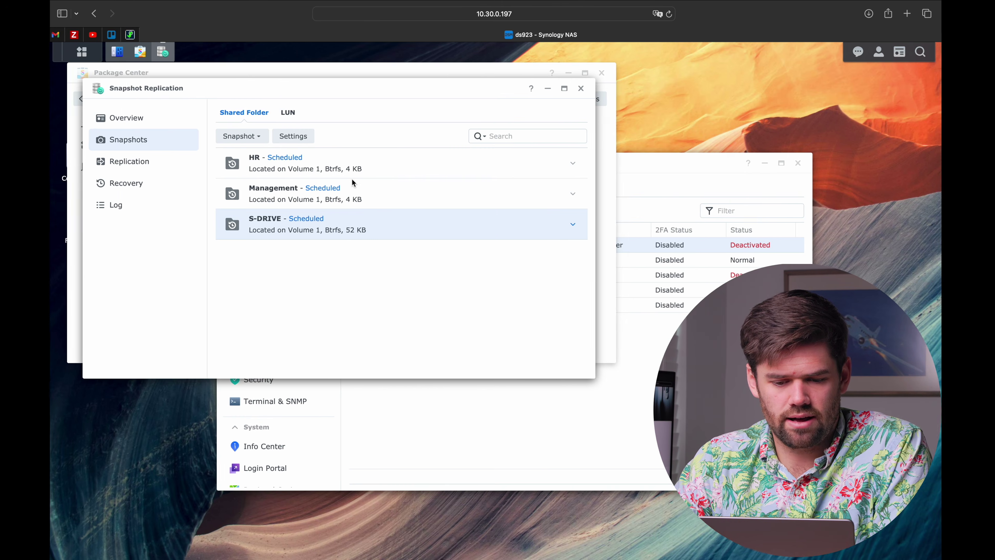
{"action": "left_click", "coordinate": [258, 137]}
{"action": "left_click", "coordinate": [273, 154]}
{"action": "left_click", "coordinate": [252, 211]}
{"action": "left_click", "coordinate": [423, 273]}
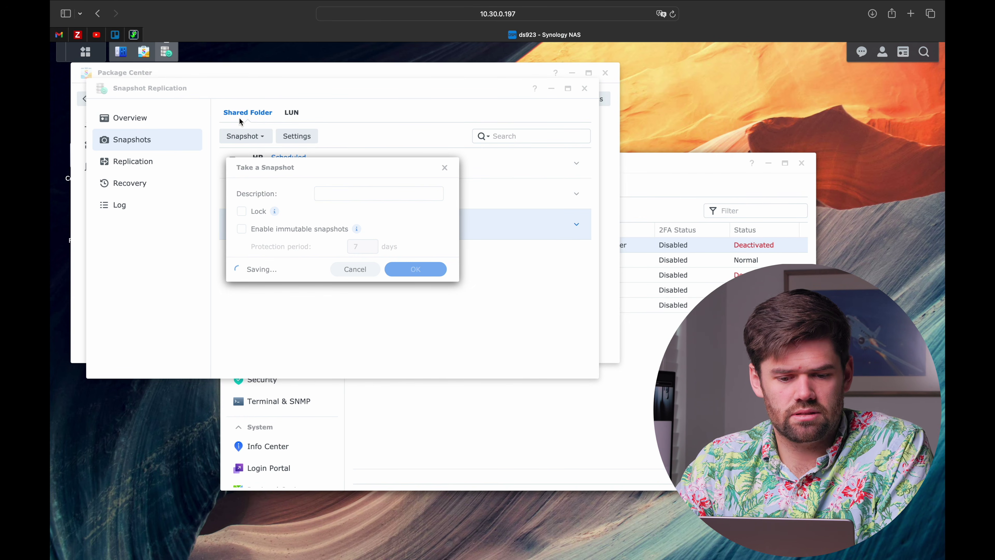
Take a second unlocked S-DRIVE snapshot, then select the screenshot back in Finder
{"action": "left_click", "coordinate": [258, 138]}
{"action": "left_click", "coordinate": [260, 154]}
{"action": "left_click", "coordinate": [258, 212]}
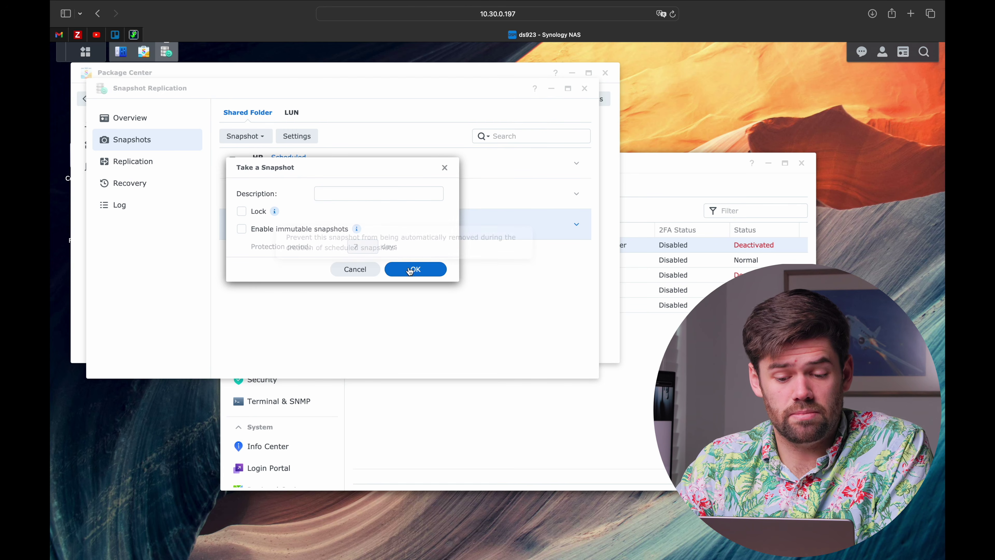
{"action": "left_click", "coordinate": [411, 273]}
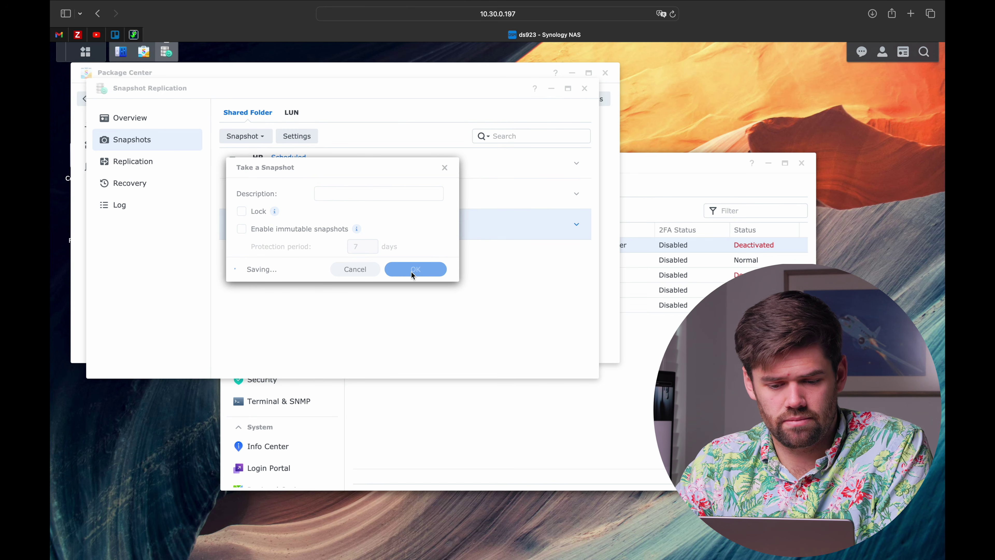
{"action": "key", "text": "ctrl+Right"}
{"action": "left_click", "coordinate": [513, 116]}
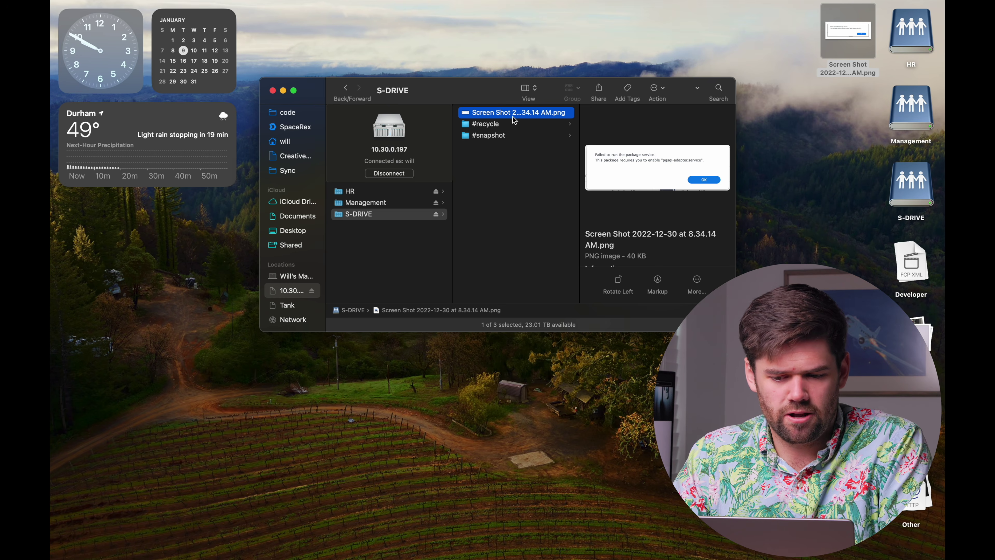
Move the screenshot in S-DRIVE to the Trash and confirm deleting it permanently
{"action": "right_click", "coordinate": [513, 117]}
{"action": "left_click", "coordinate": [587, 150]}
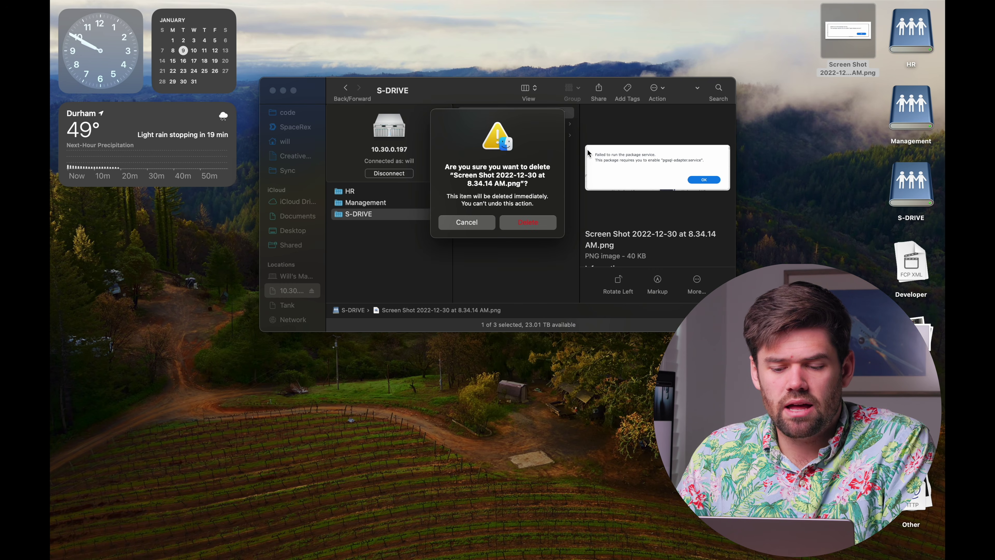
{"action": "left_click", "coordinate": [533, 222]}
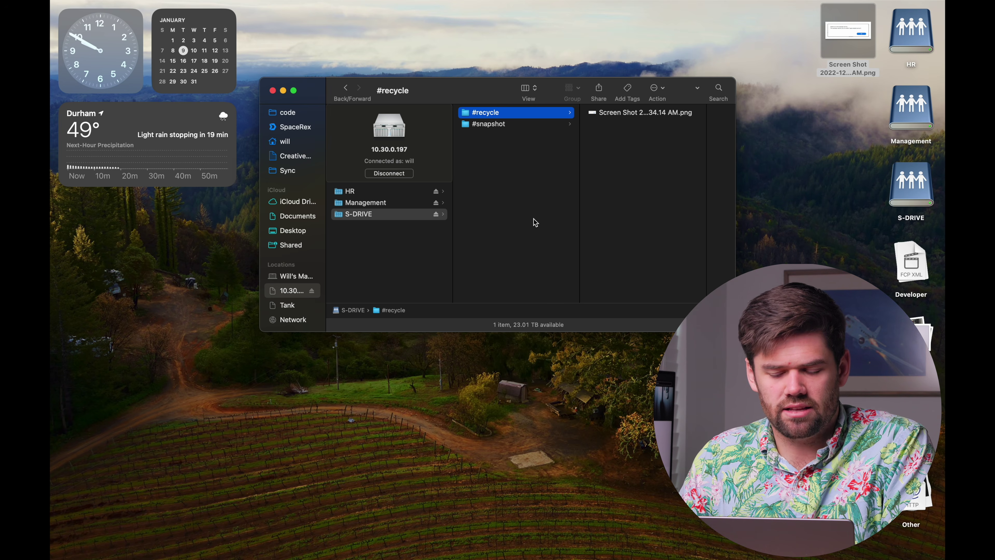
Rename the screenshot in #recycle to lkajasdf.png and move it into the S-DRIVE root
{"action": "key", "text": "Down"}
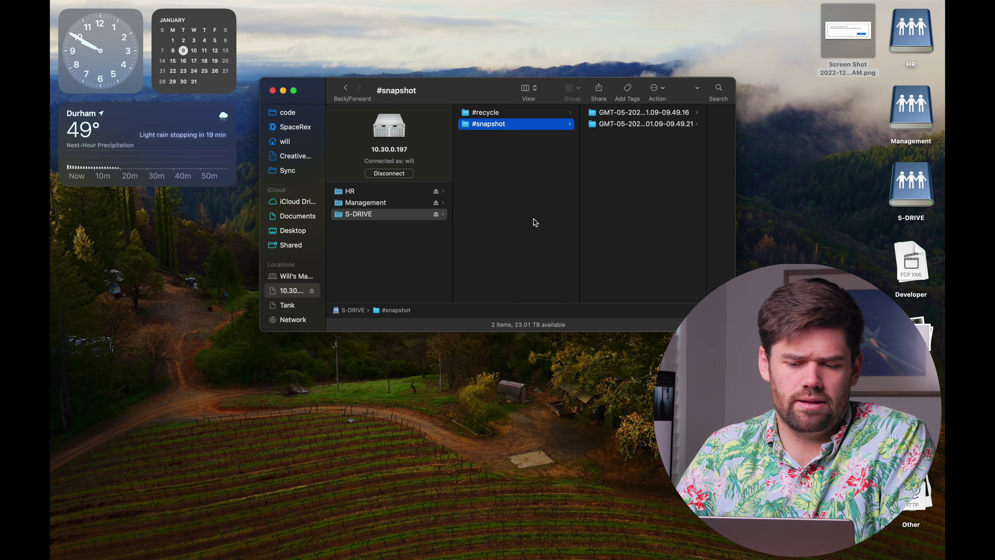
{"action": "key", "text": "Up"}
{"action": "key", "text": "Right"}
{"action": "key", "text": "Return"}
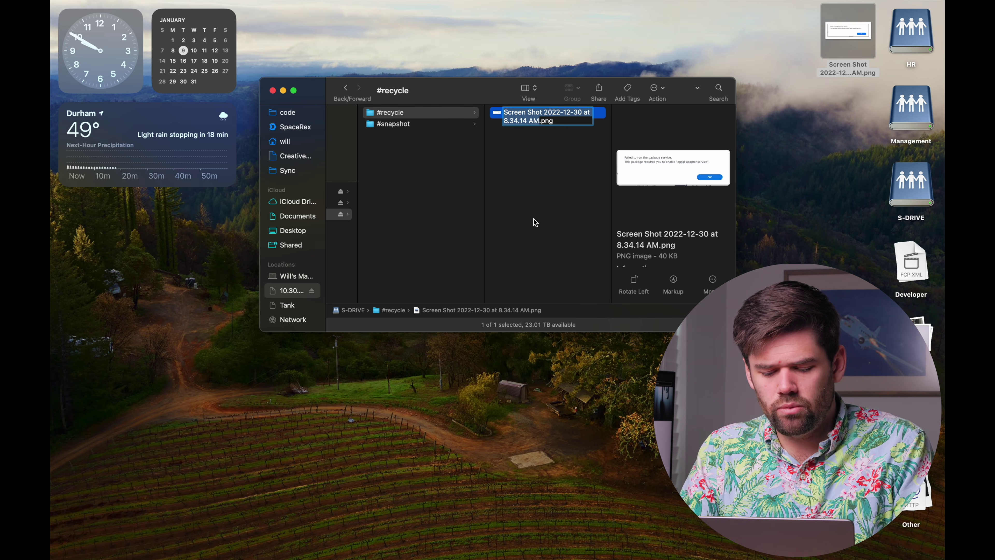
{"action": "type", "text": "lkajasdf"}
{"action": "key", "text": "Return"}
{"action": "left_click_drag", "start_coordinate": [545, 114], "coordinate": [395, 199]}
{"action": "left_click", "coordinate": [419, 145]}
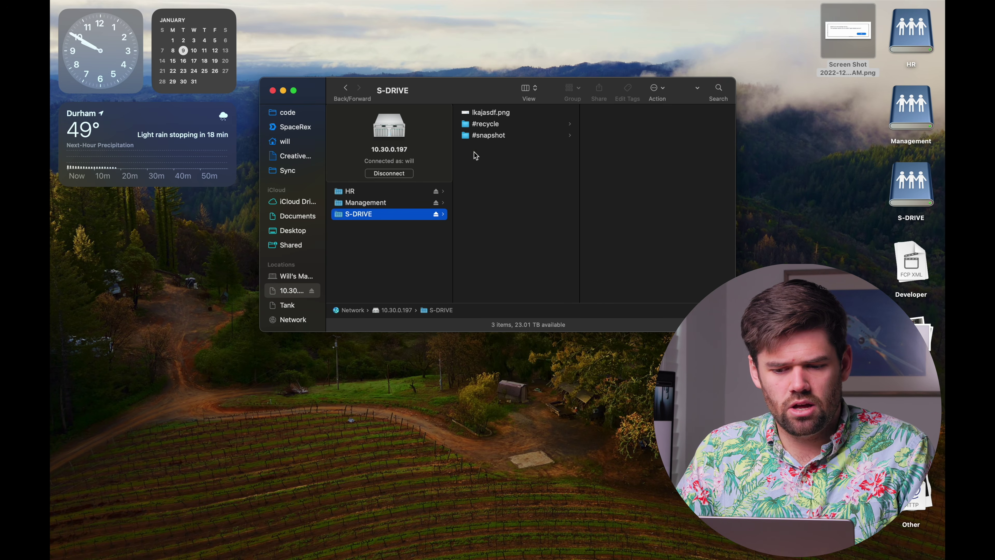
Open S-DRIVE's #snapshot folder and enlarge the window to show both GMT snapshot names fully
{"action": "left_click", "coordinate": [497, 113]}
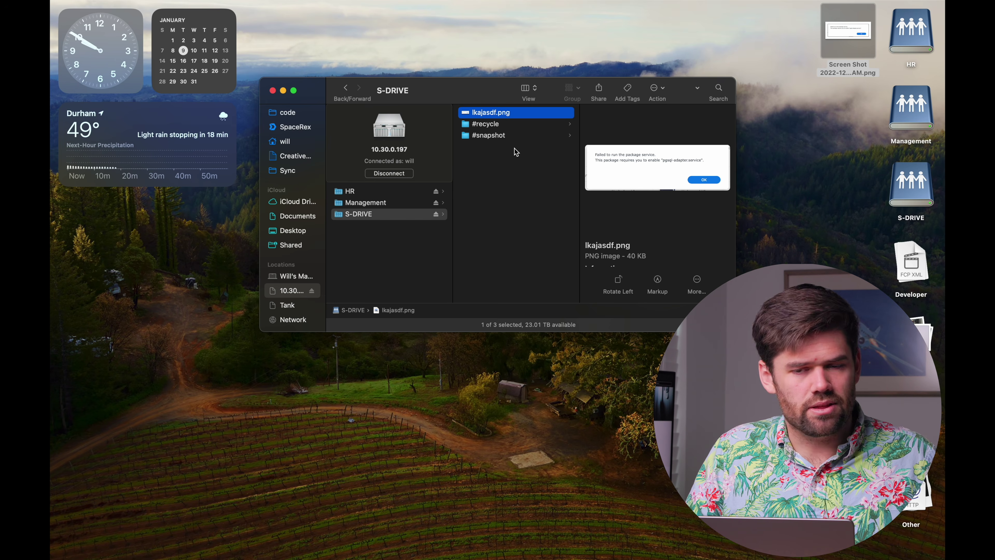
{"action": "key", "text": "Down"}
{"action": "key", "text": "Down"}
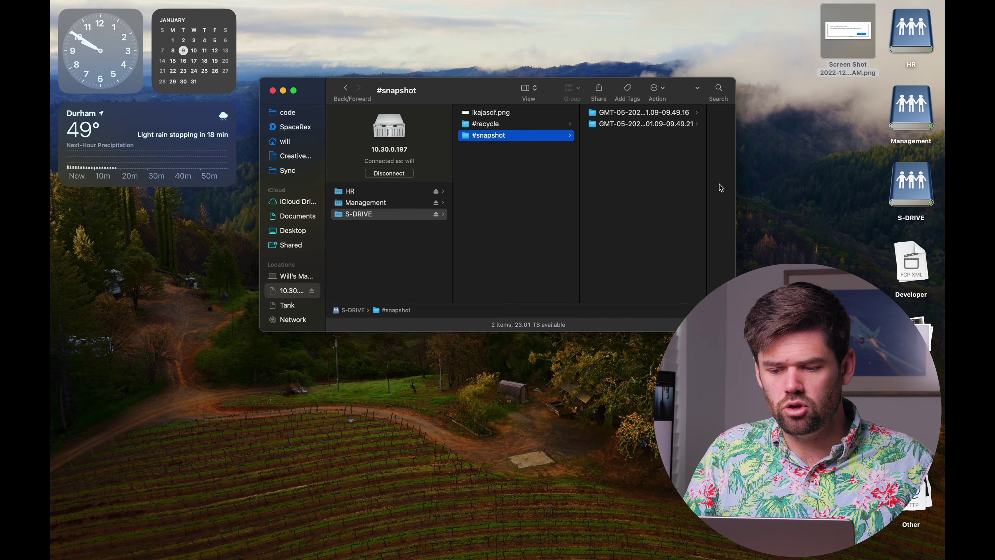
{"action": "left_click_drag", "start_coordinate": [737, 78], "coordinate": [873, 52]}
{"action": "left_click_drag", "start_coordinate": [707, 140], "coordinate": [724, 153]}
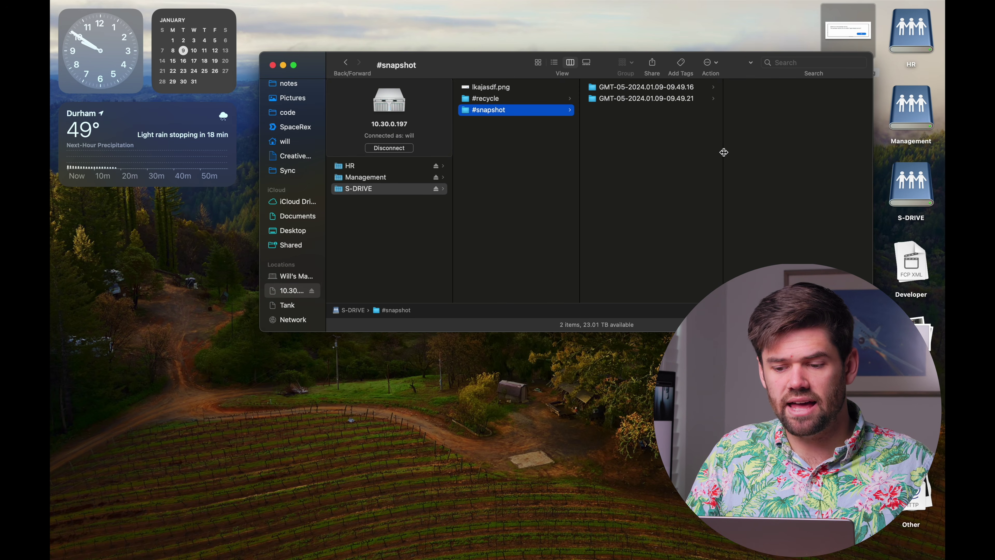
Copy the screenshot from snapshot GMT-05-2024.01.09-09.49.21 and paste it into the S-DRIVE root
{"action": "left_click", "coordinate": [664, 100]}
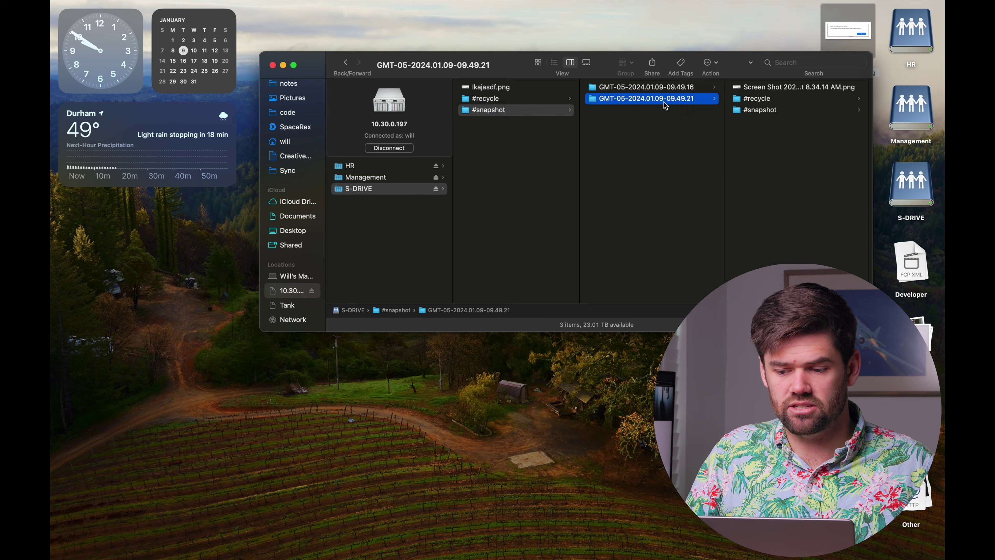
{"action": "right_click", "coordinate": [803, 87]}
{"action": "left_click", "coordinate": [683, 208]}
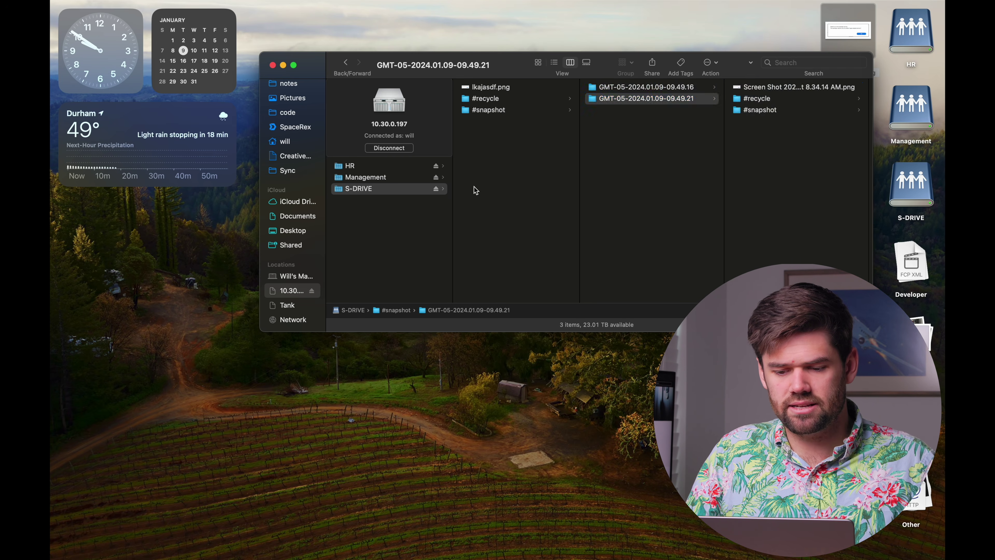
{"action": "left_click", "coordinate": [476, 190]}
{"action": "key", "text": "super+v"}
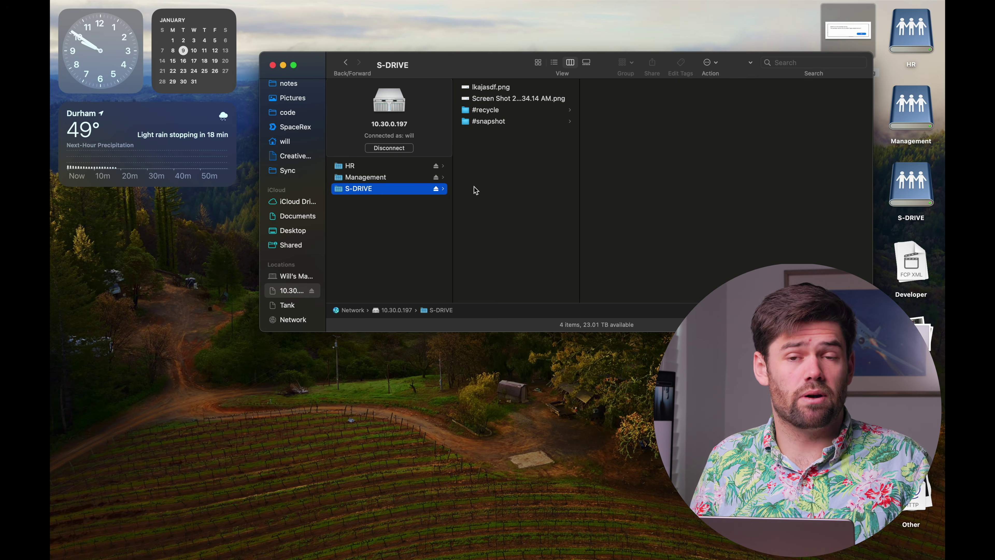
Try moving the screenshot in snapshot GMT-05-2024.01.09-09.49.16 to the Trash
{"action": "left_click", "coordinate": [506, 123]}
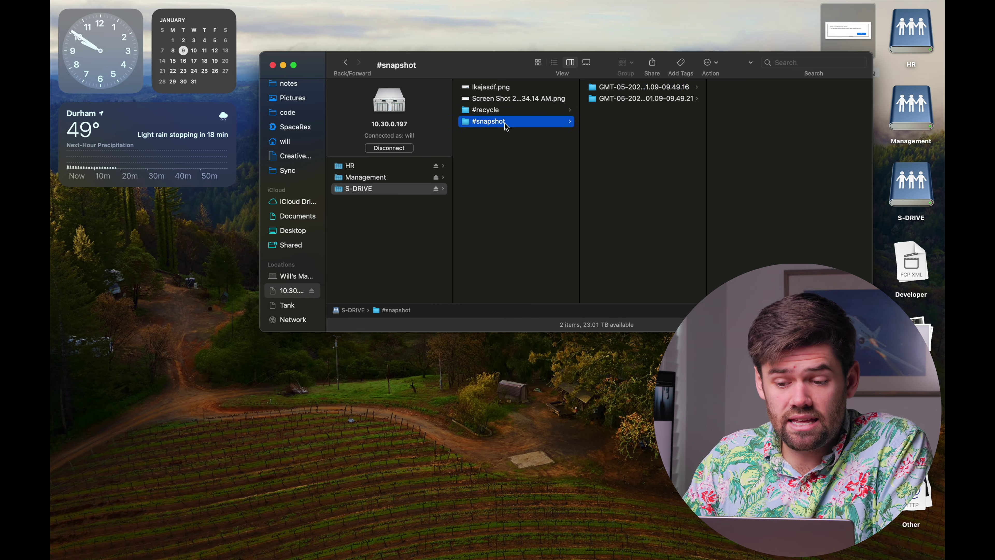
{"action": "left_click", "coordinate": [671, 88]}
{"action": "left_click", "coordinate": [758, 89]}
{"action": "right_click", "coordinate": [758, 89]}
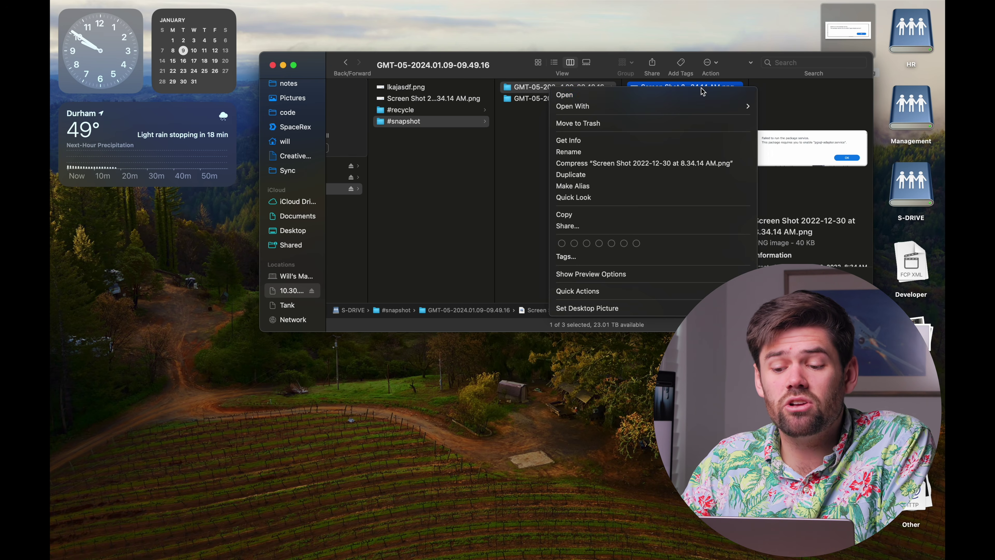
{"action": "left_click", "coordinate": [661, 124]}
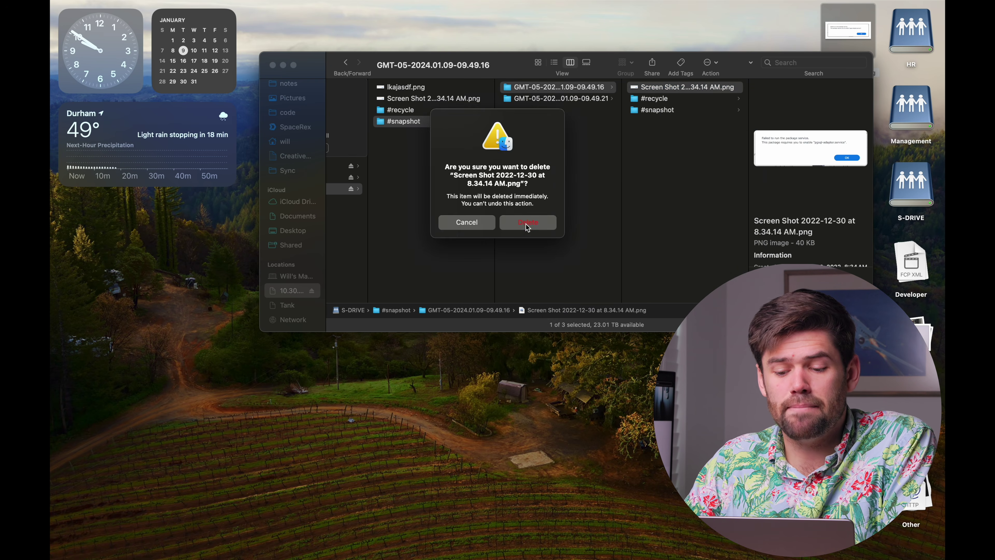